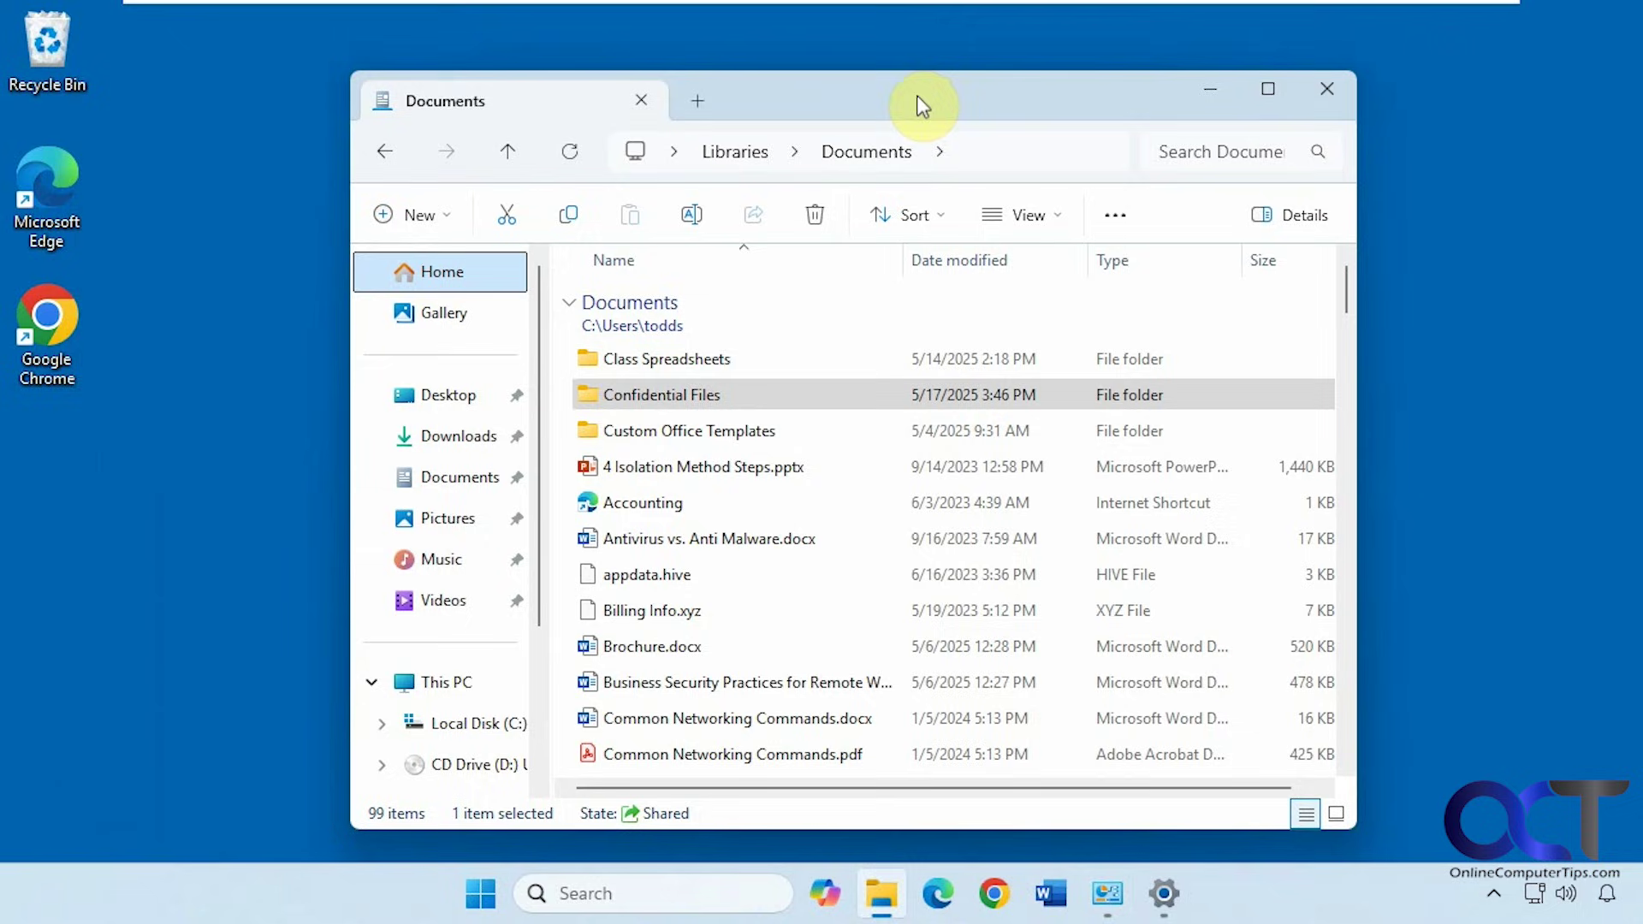
# Look inside Confidential Files at its nine items, then go back to Documents
pyautogui.click(659, 395)
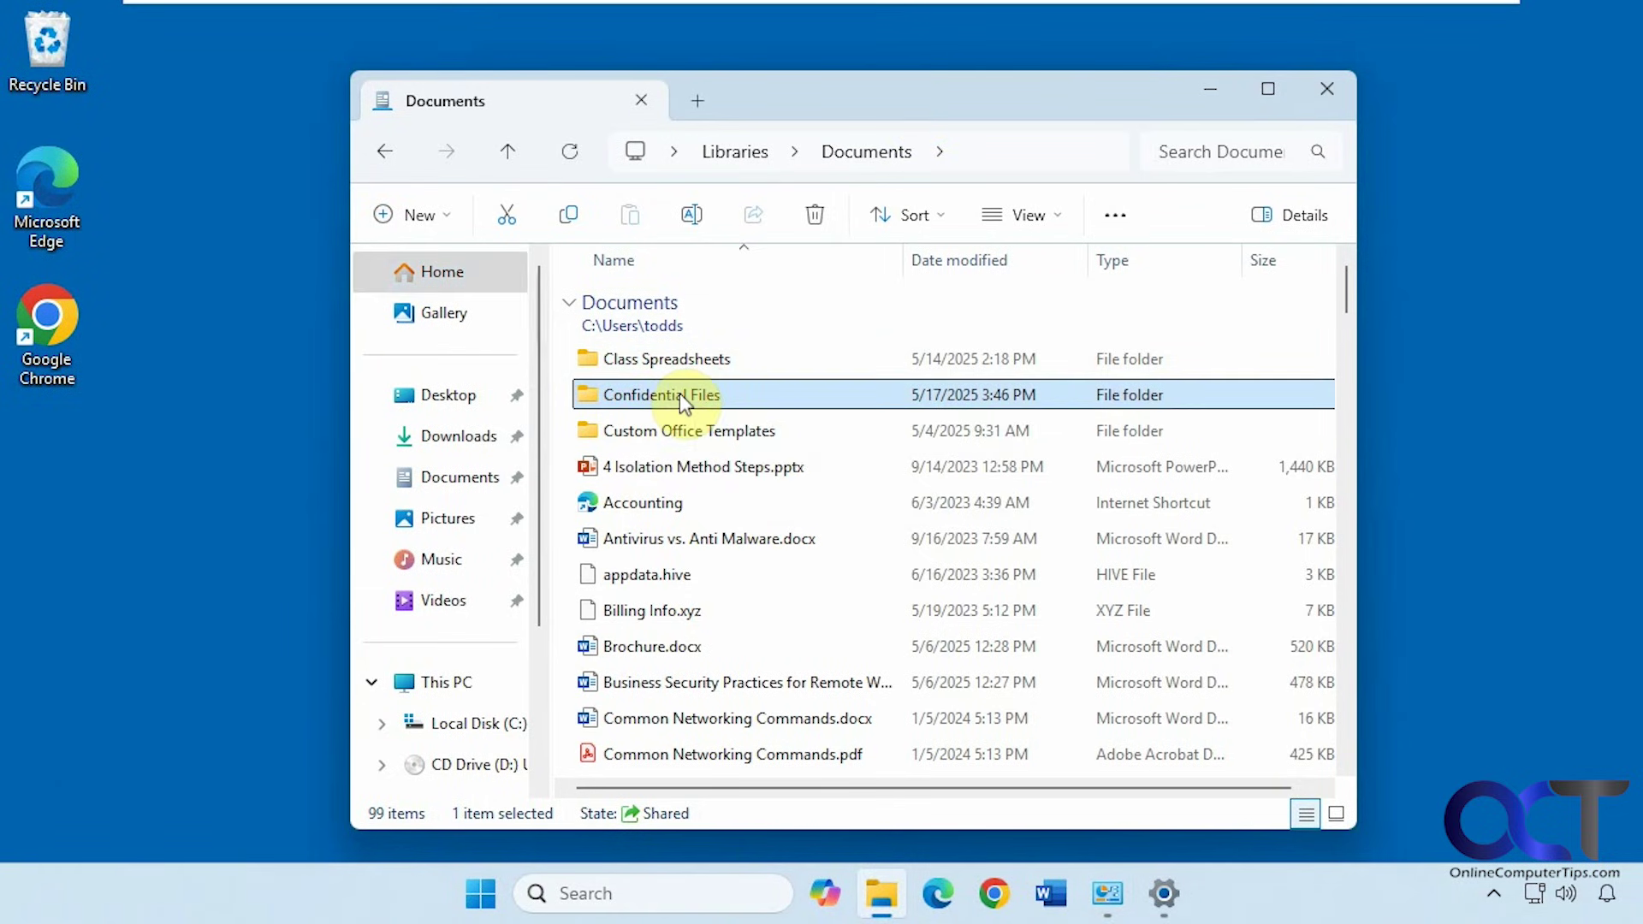
pyautogui.doubleClick(679, 393)
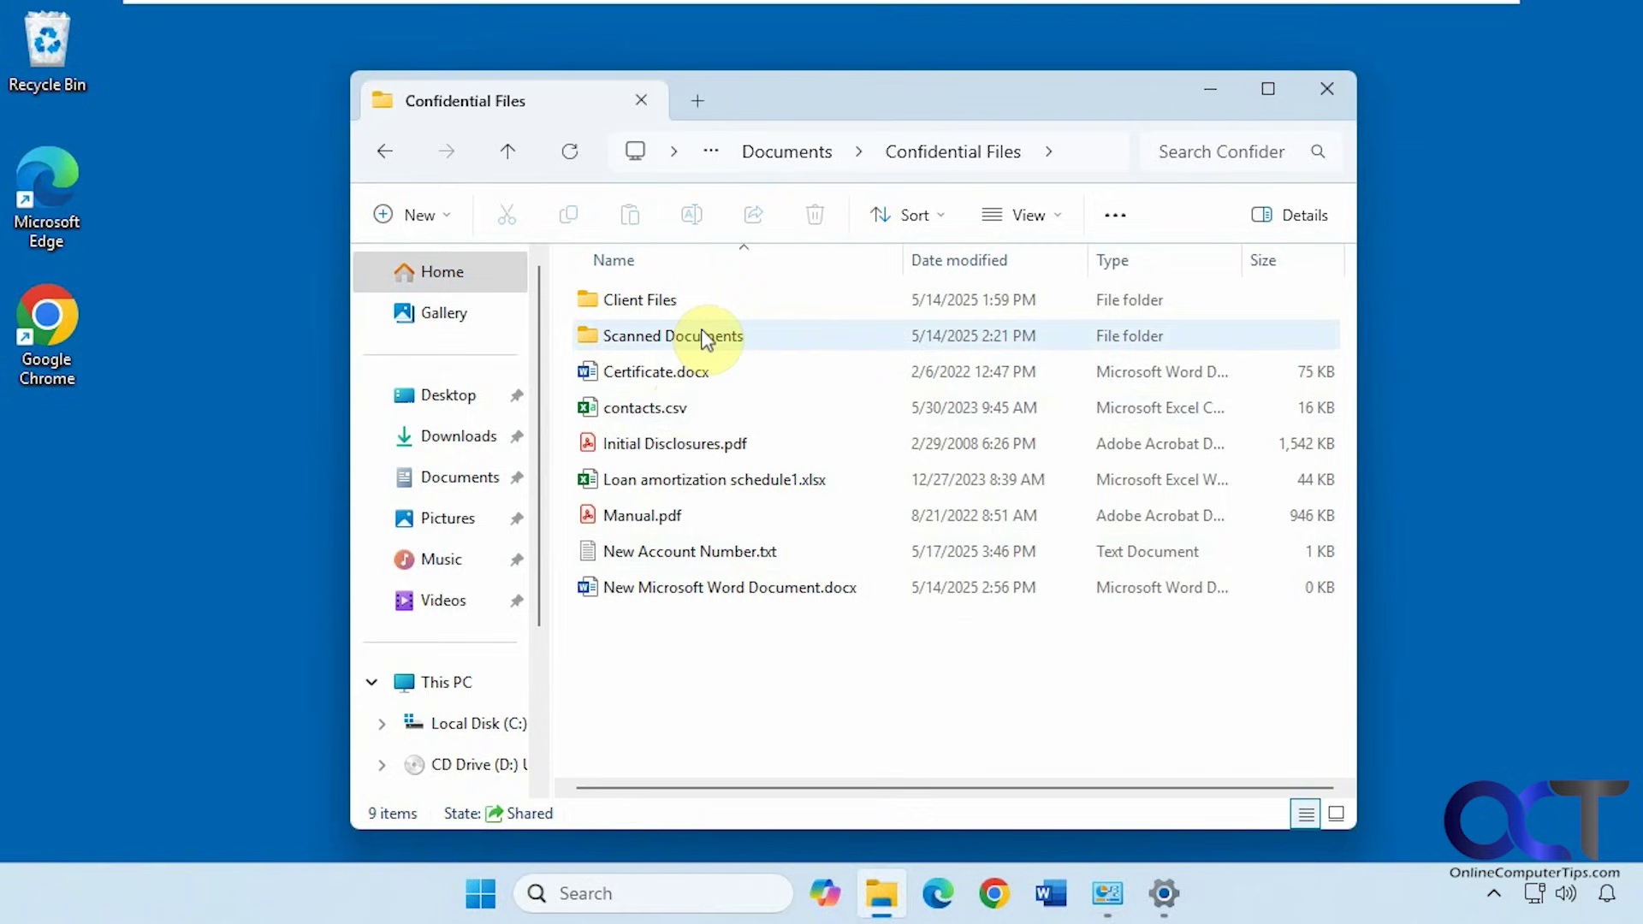
pyautogui.click(389, 153)
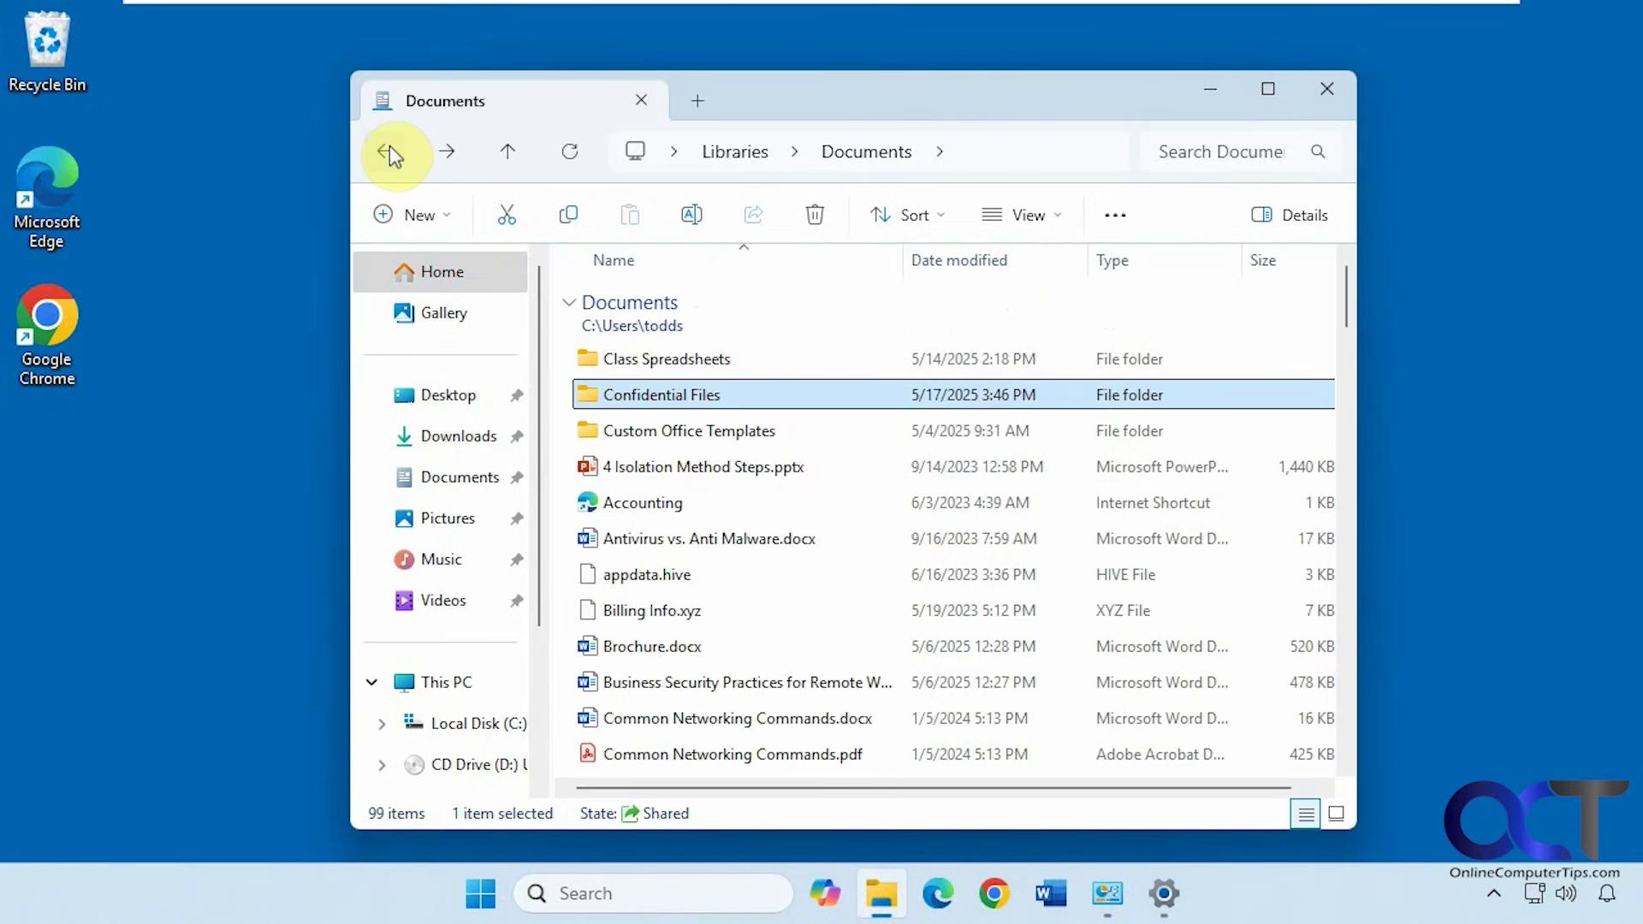
pyautogui.click(1169, 890)
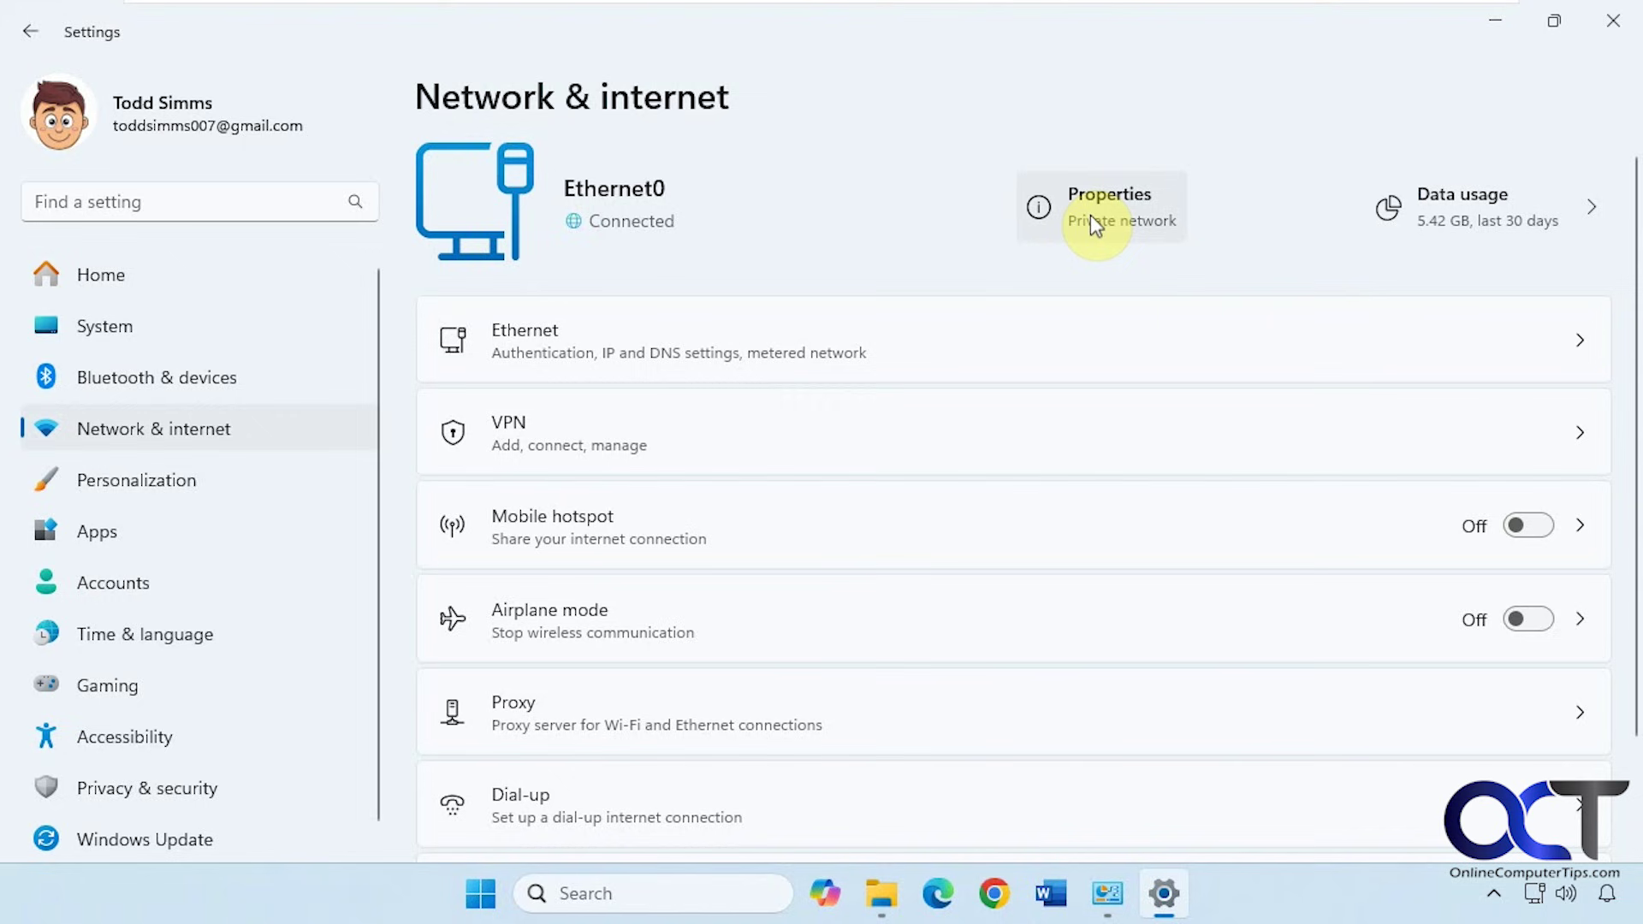
pyautogui.click(1102, 213)
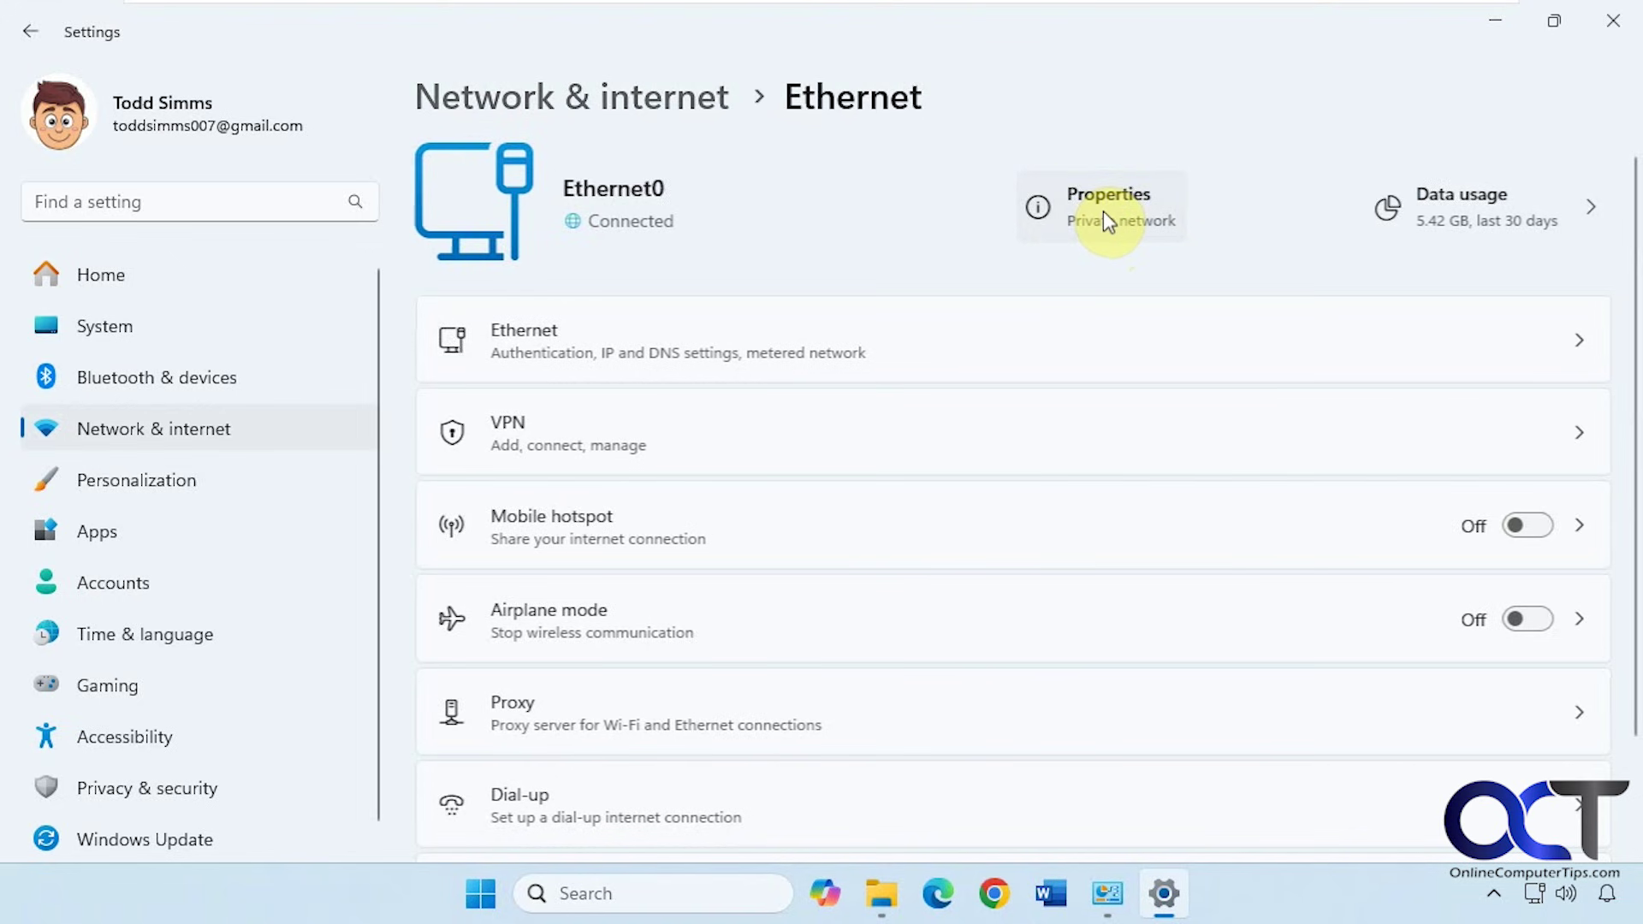
pyautogui.scroll(3, 1190, 347)
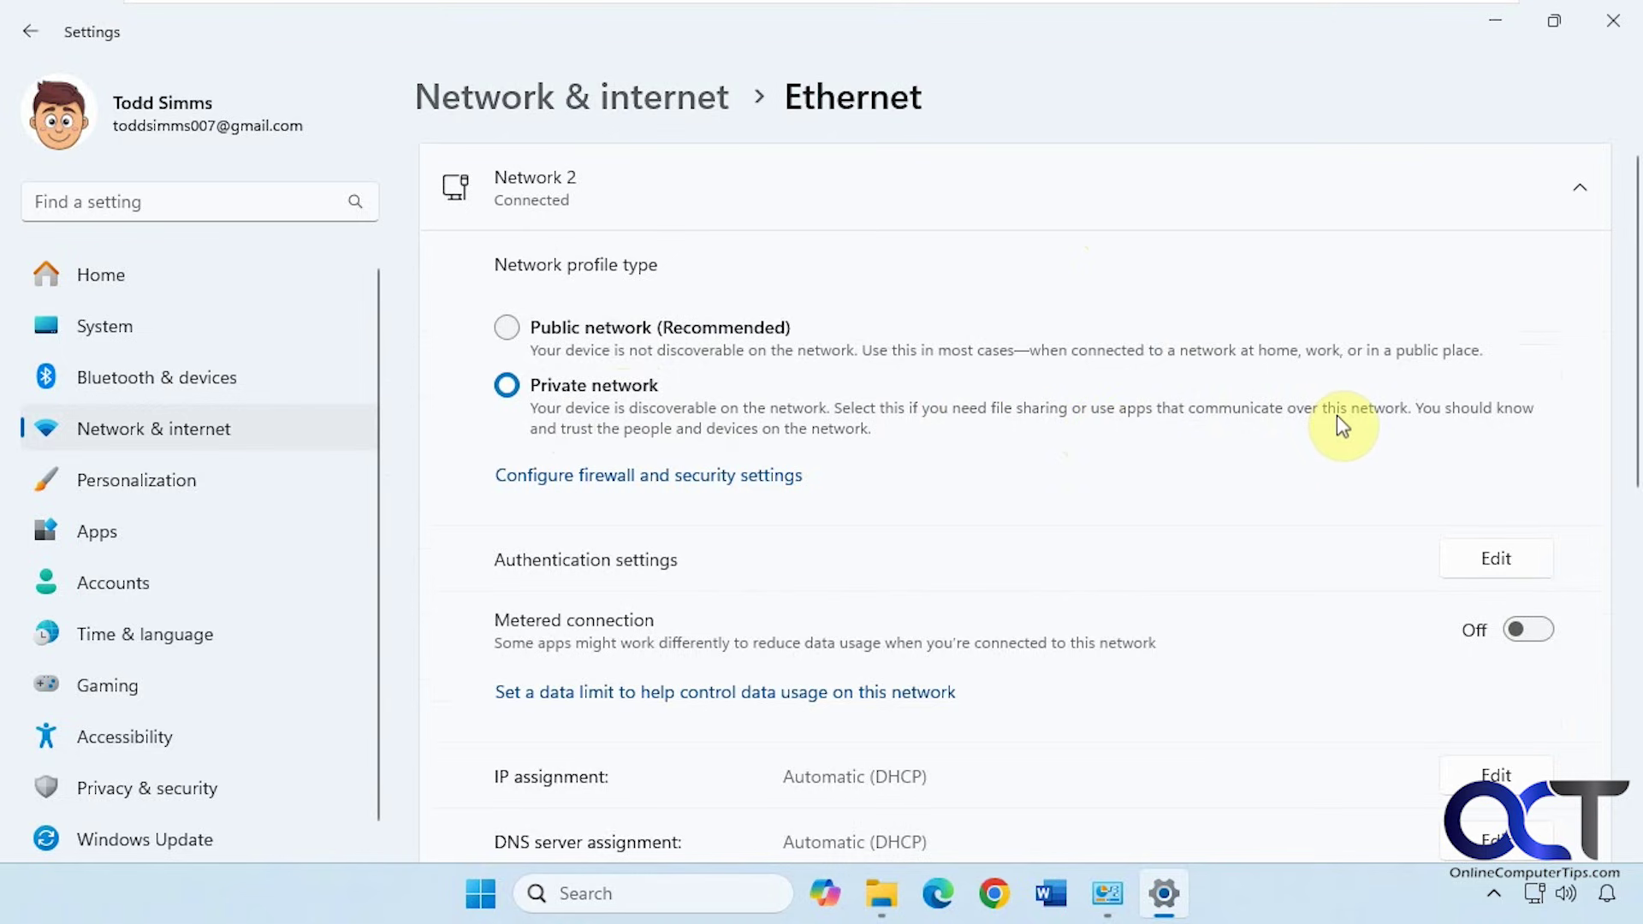
# Confirm that network discovery and file and printer sharing are on for private networks
pyautogui.click(678, 94)
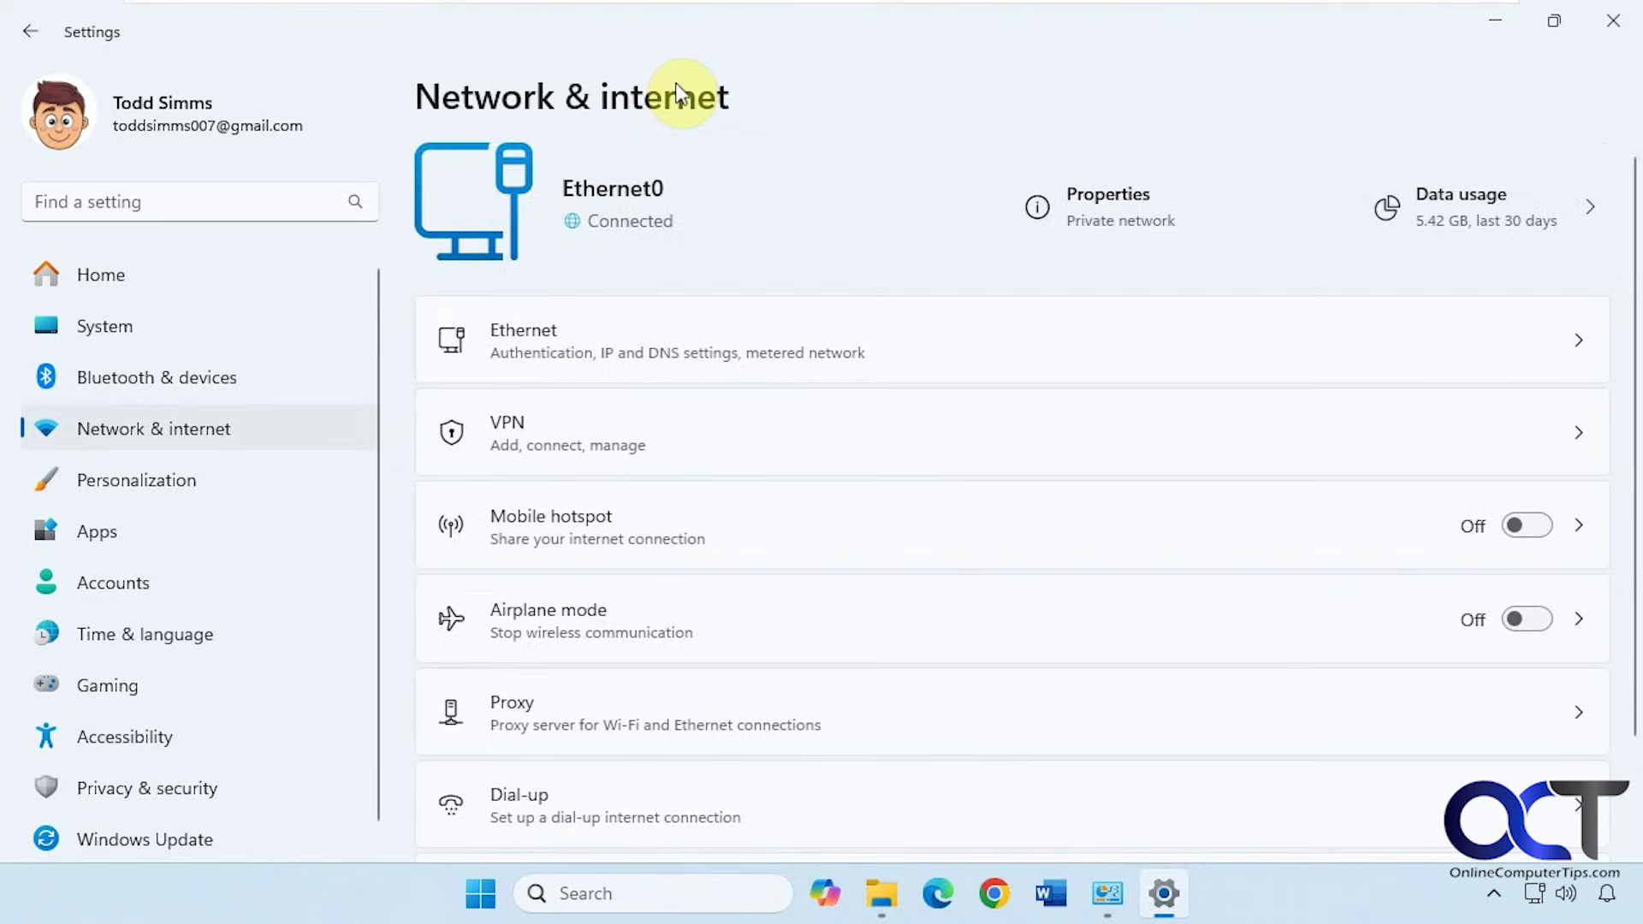
pyautogui.scroll(-3, 954, 525)
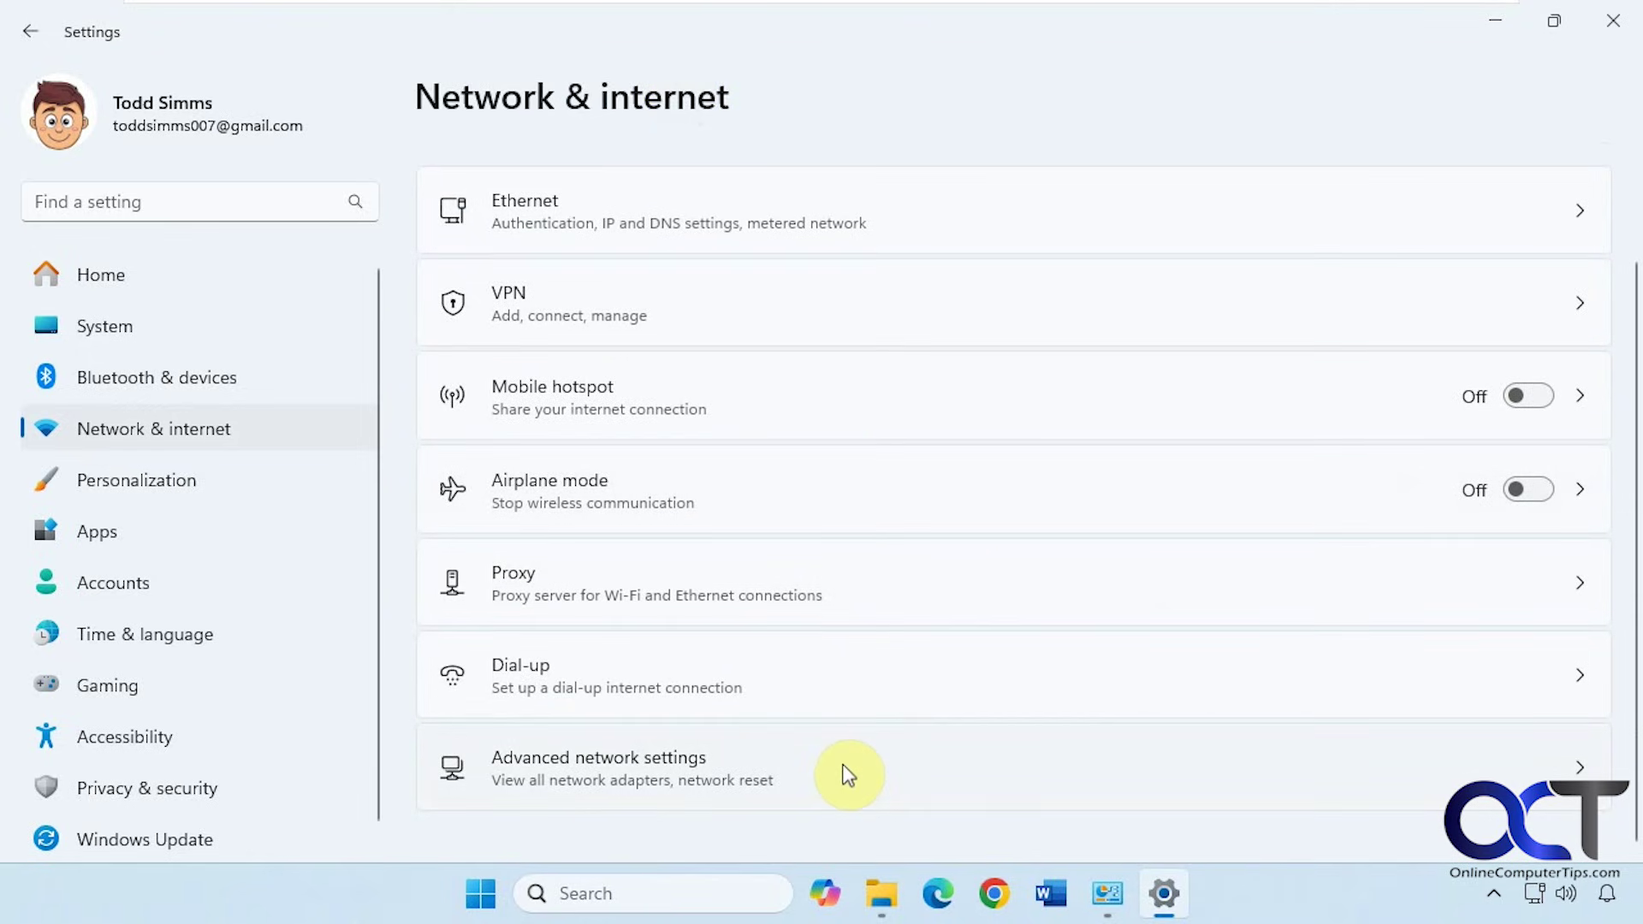
pyautogui.click(848, 774)
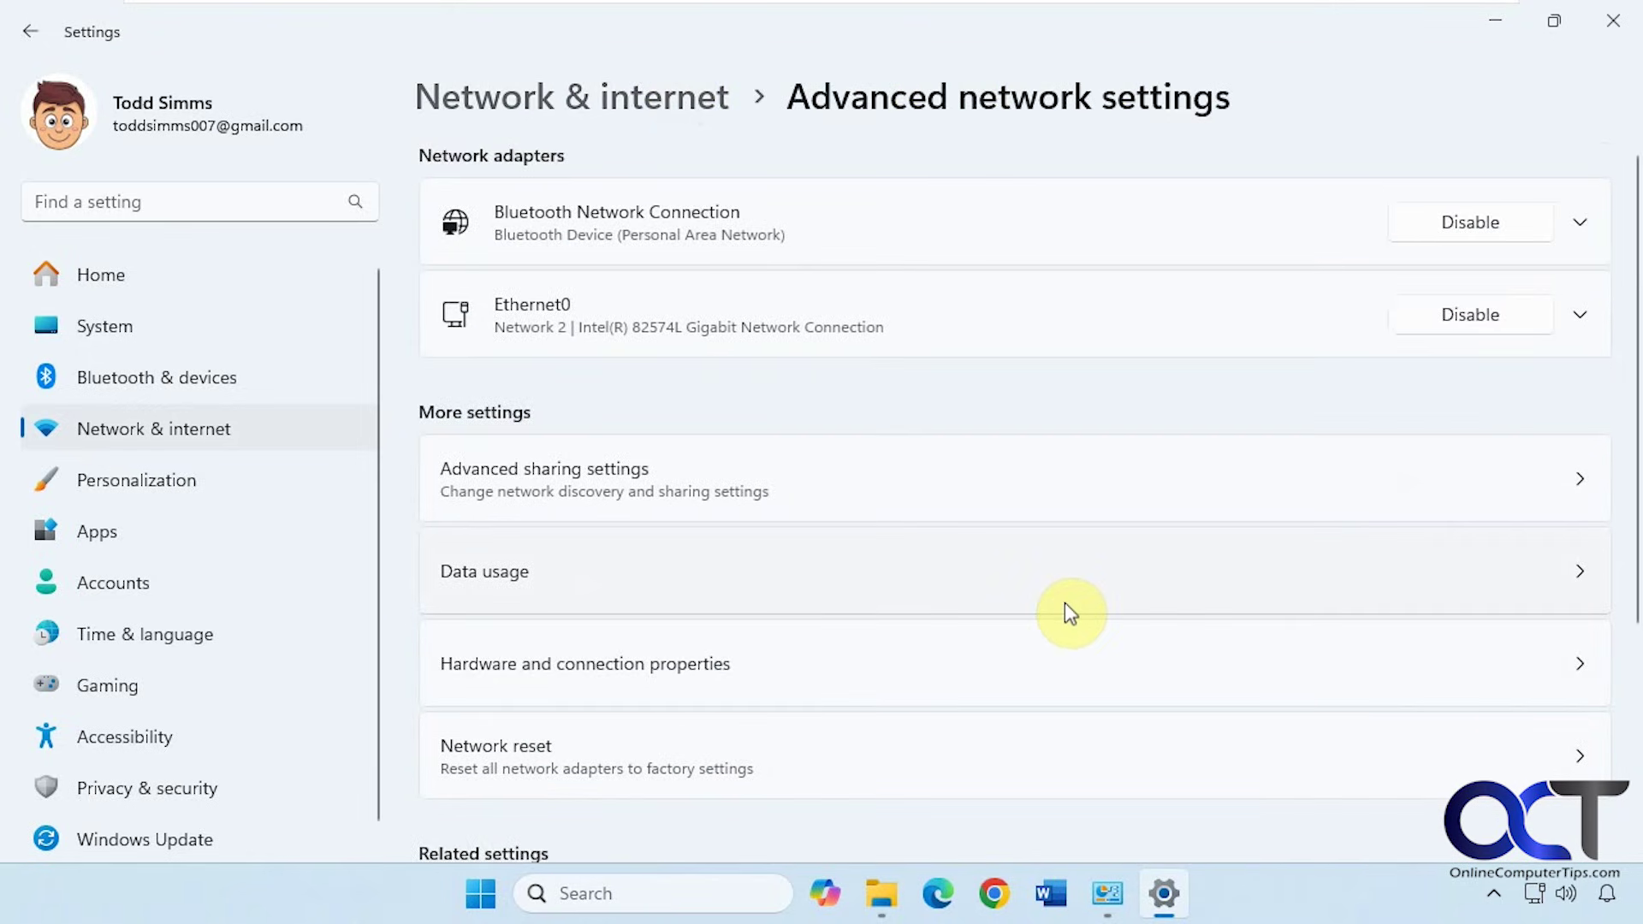
pyautogui.click(913, 484)
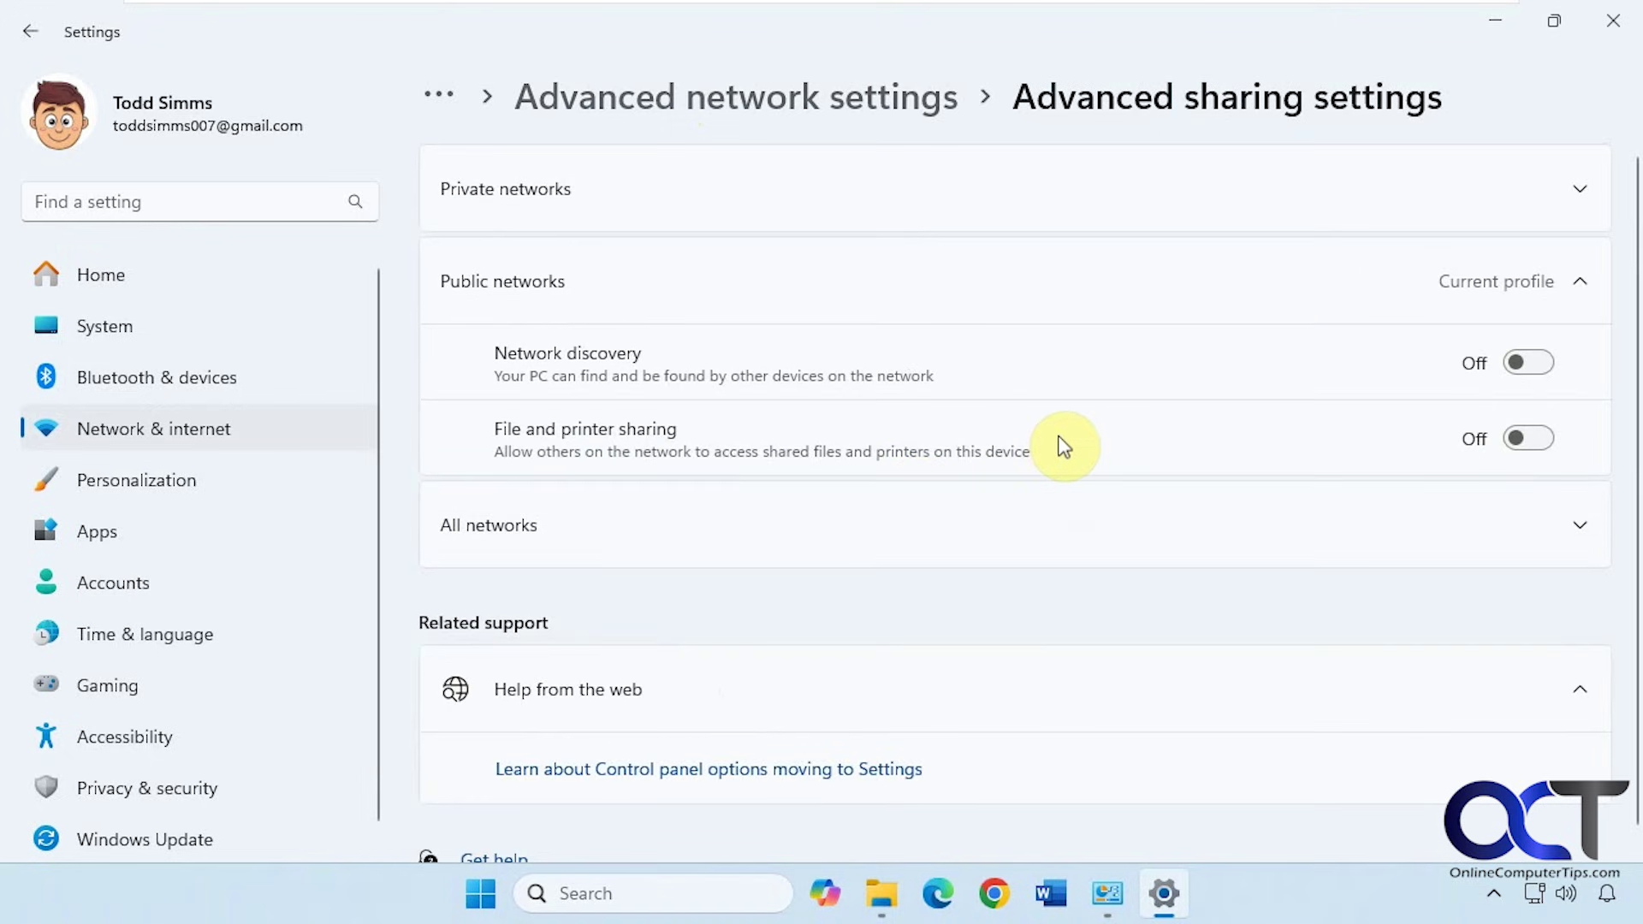
pyautogui.click(1580, 189)
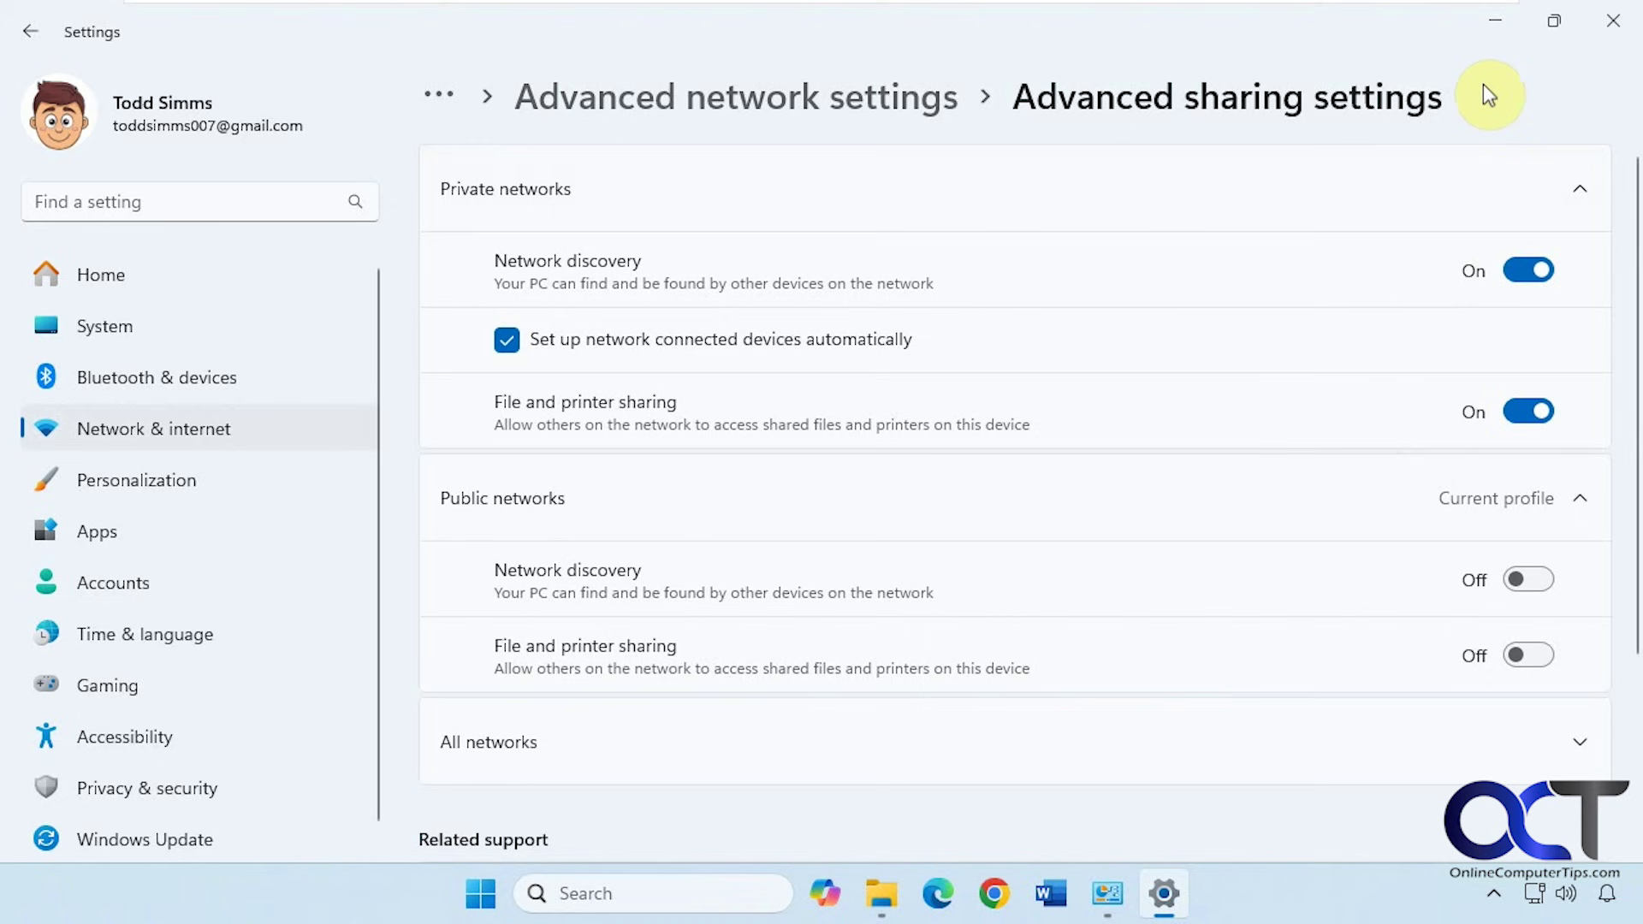
# Open the Confidential Files folder's Properties on the Sharing tab
pyautogui.click(1490, 28)
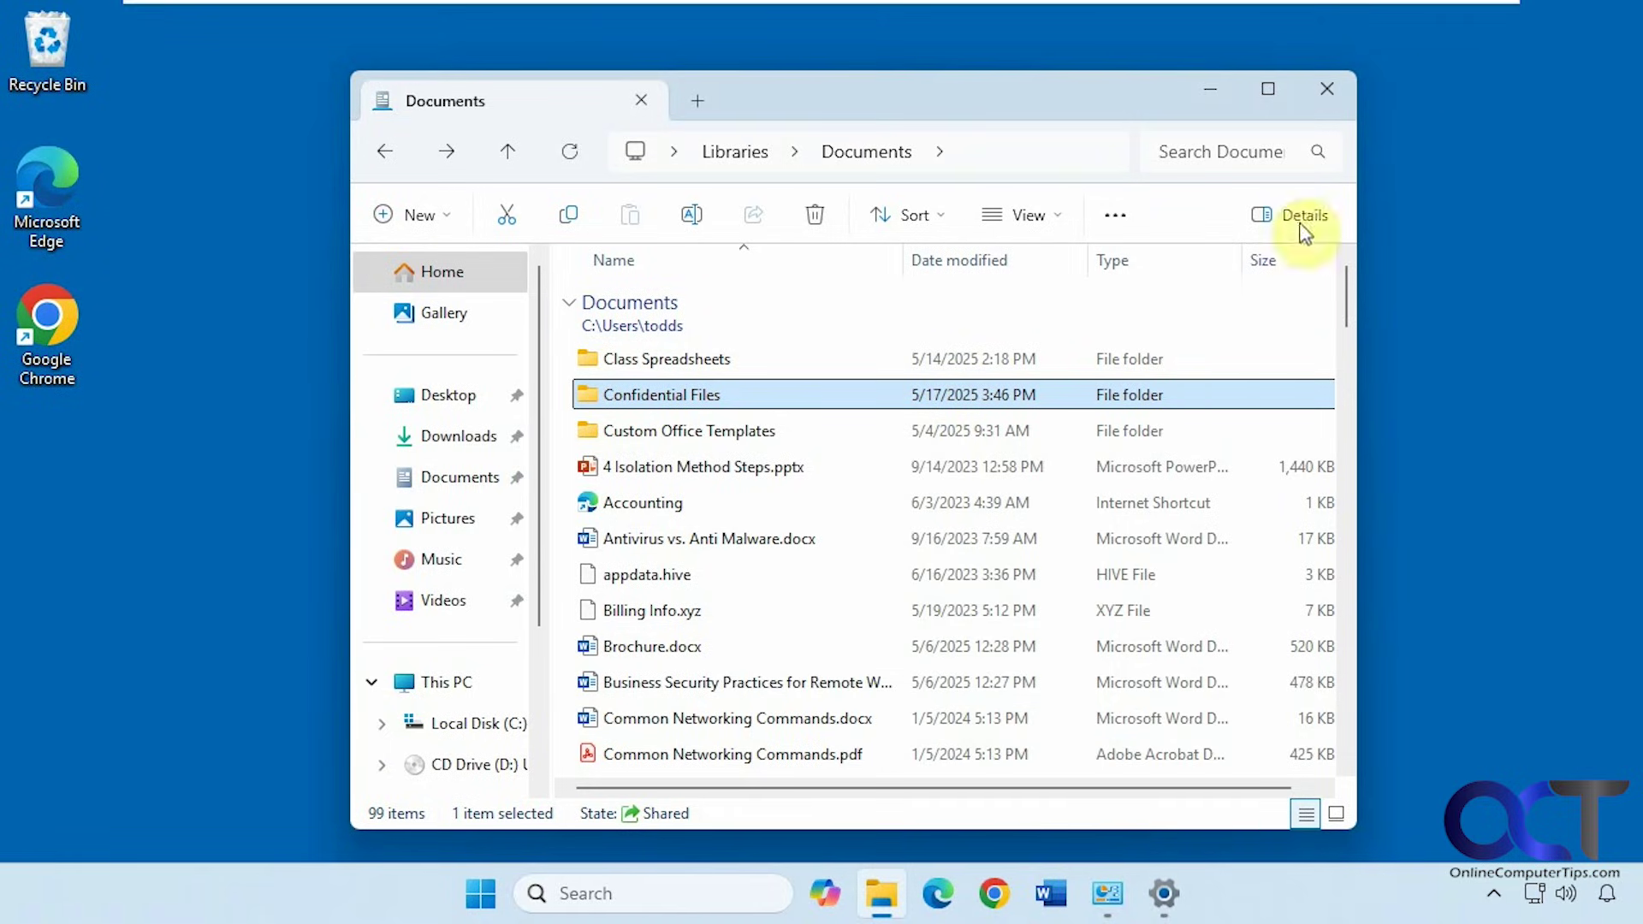
pyautogui.rightClick(676, 403)
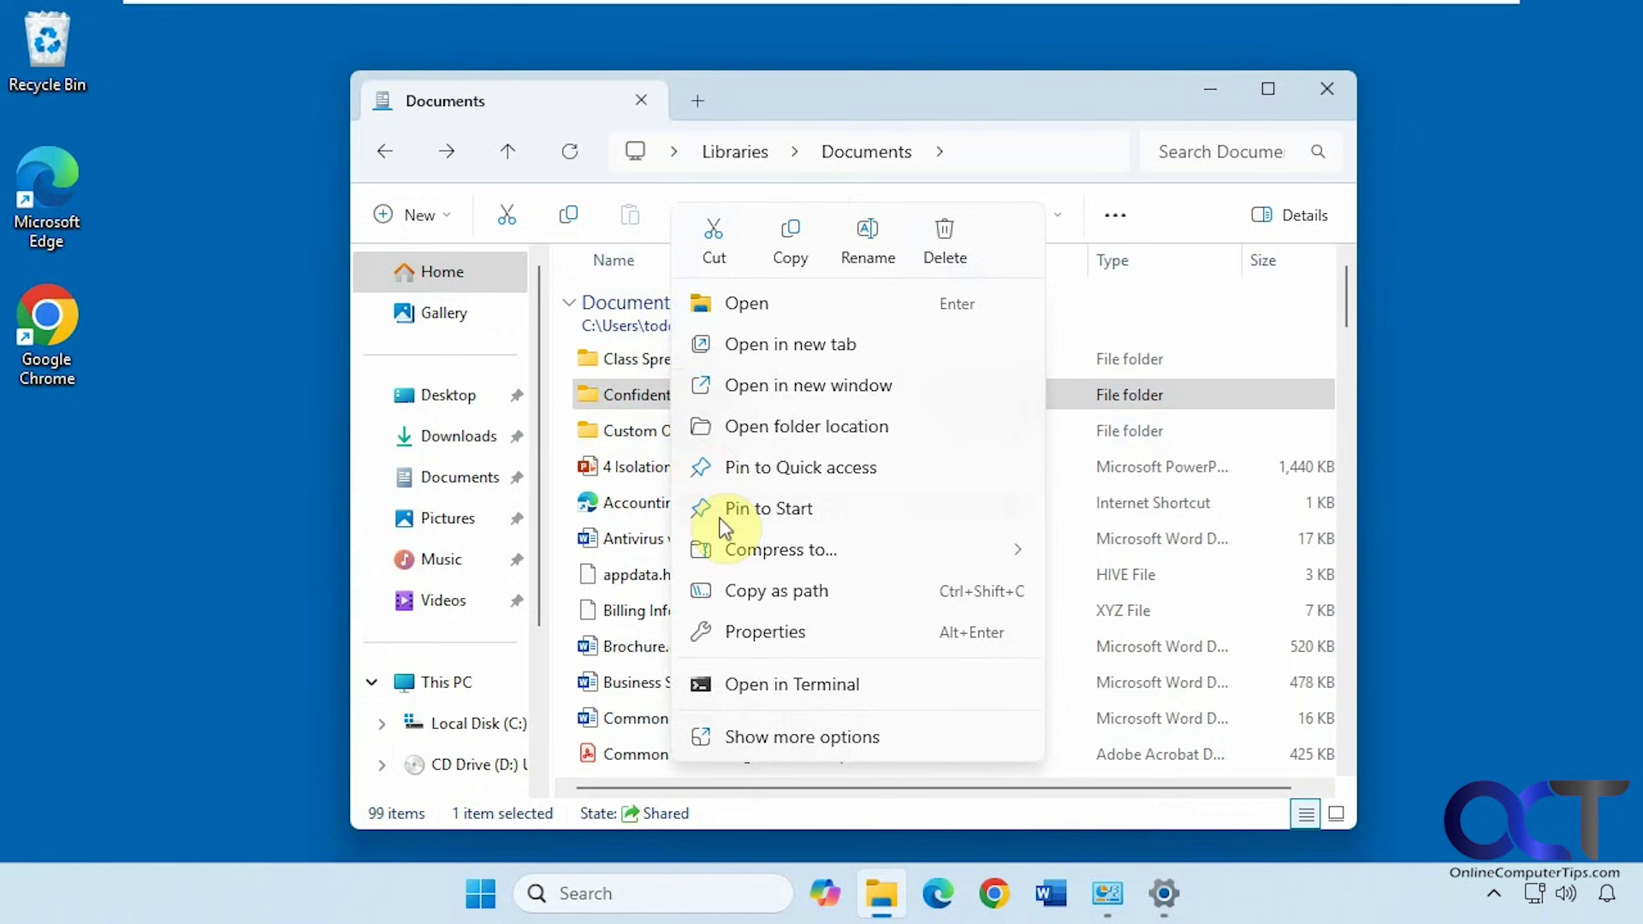
pyautogui.click(776, 629)
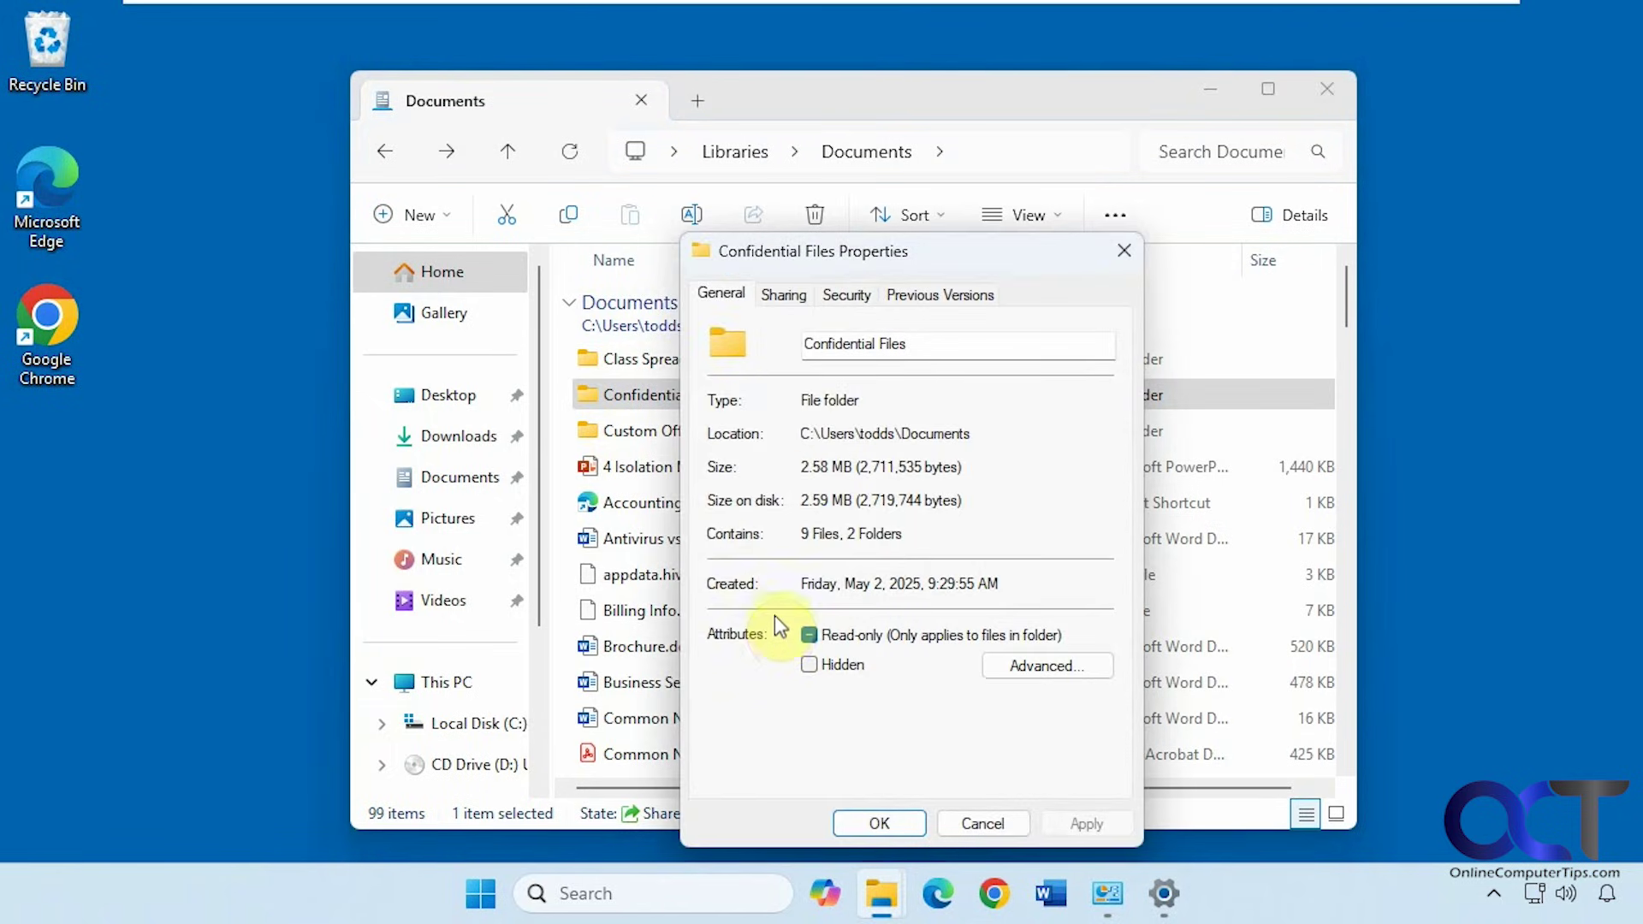
pyautogui.click(785, 295)
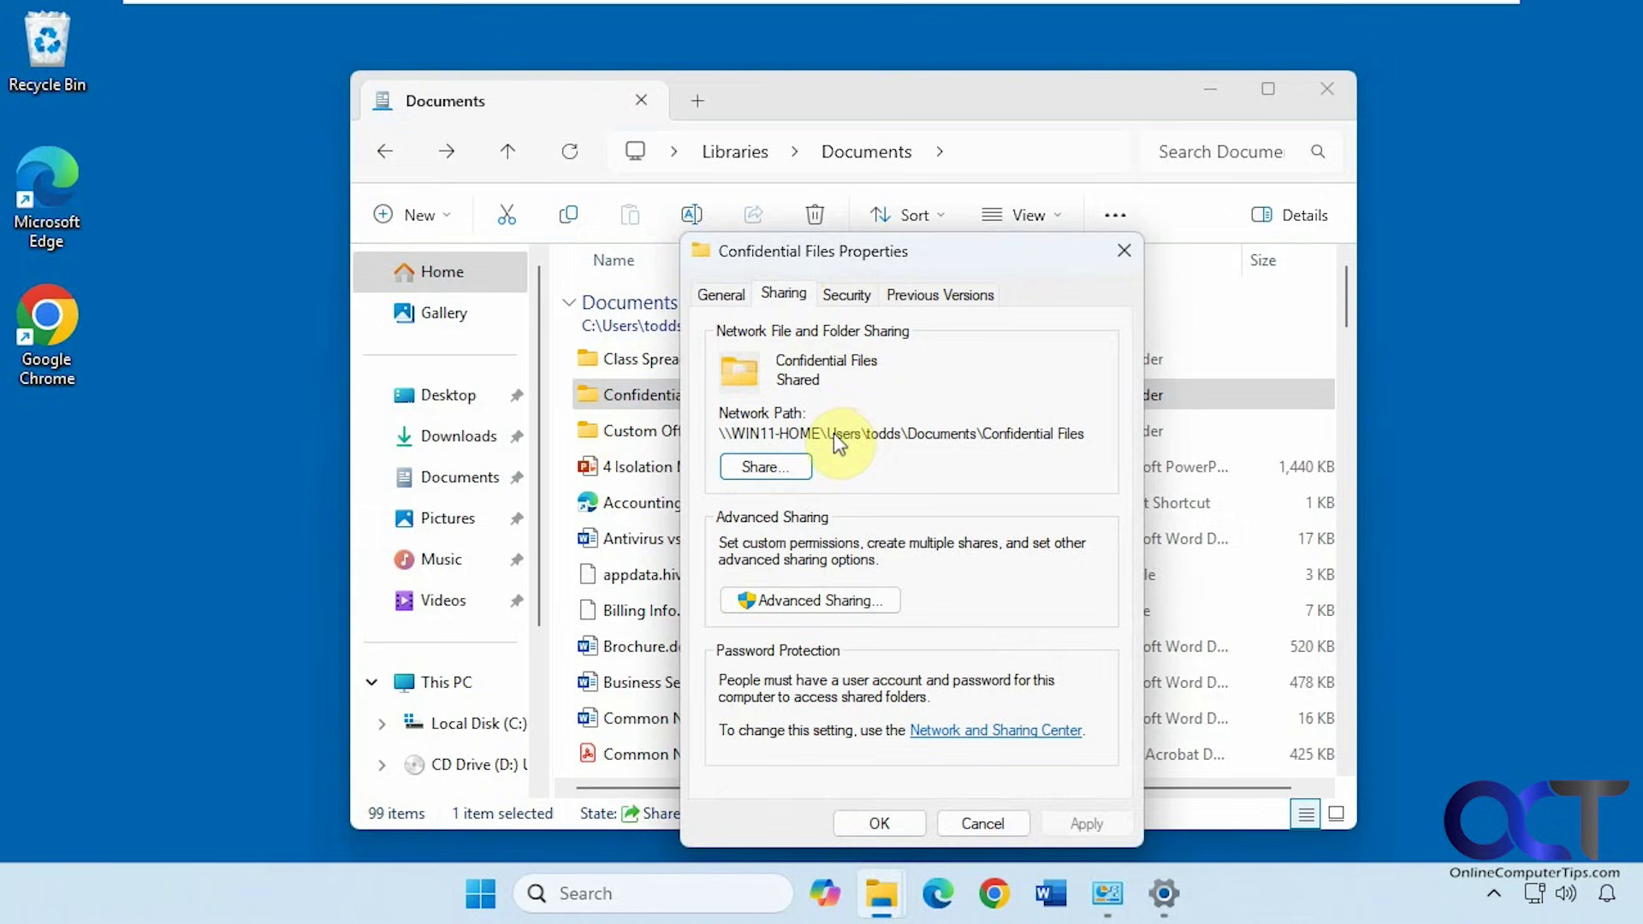
# Review the shared user's permission level under Share..., then cancel without changes
pyautogui.click(768, 467)
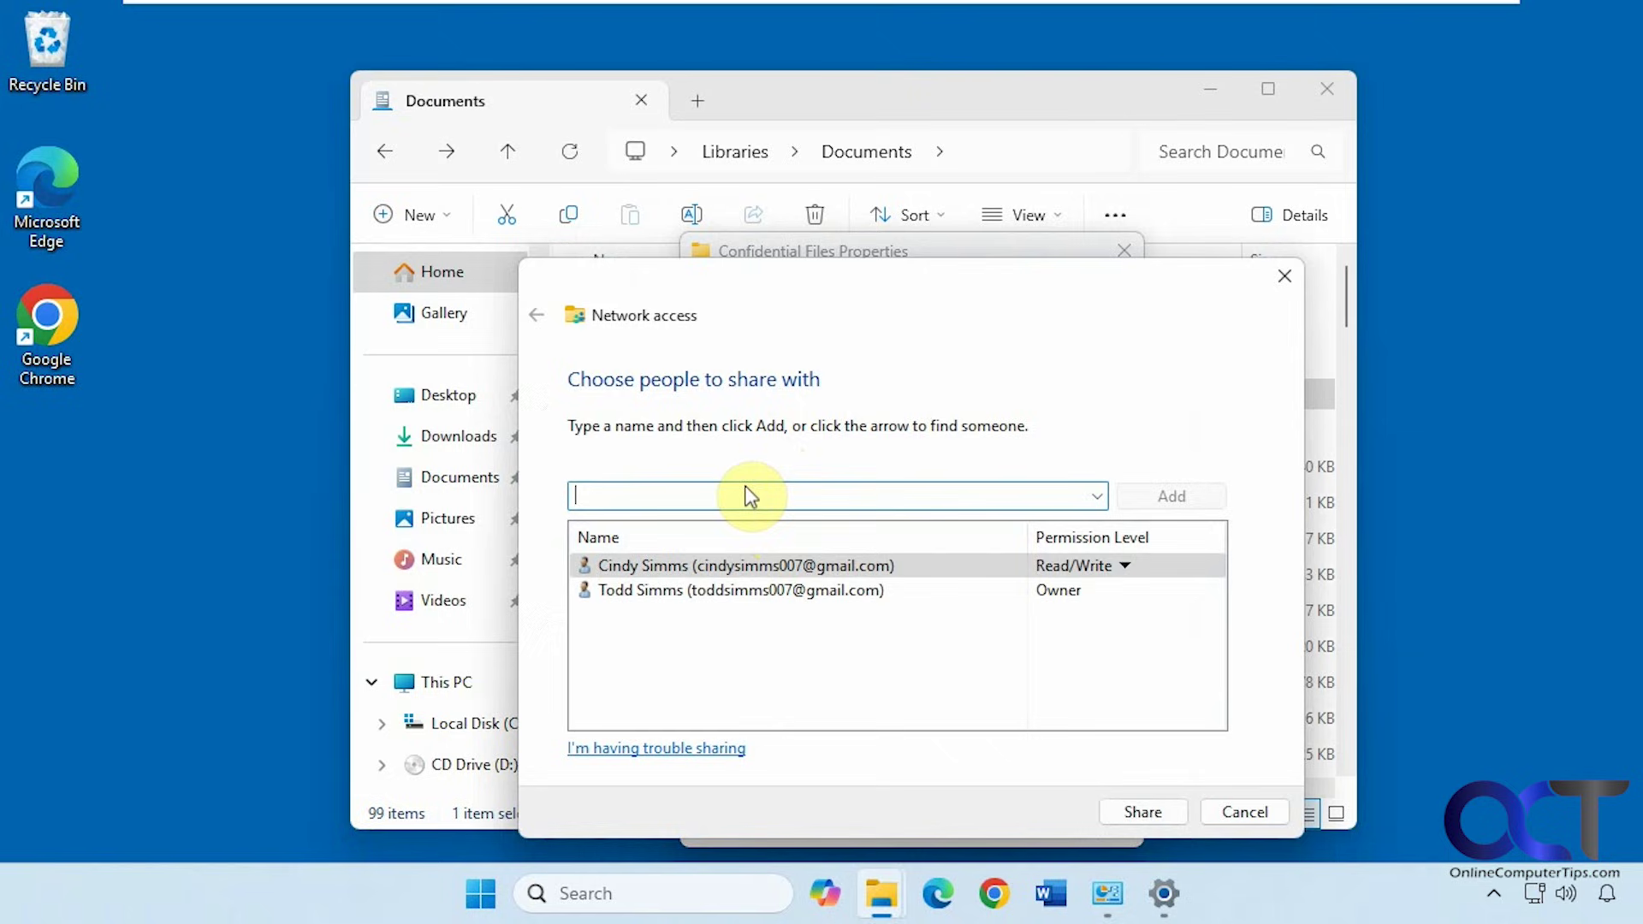
pyautogui.click(1123, 565)
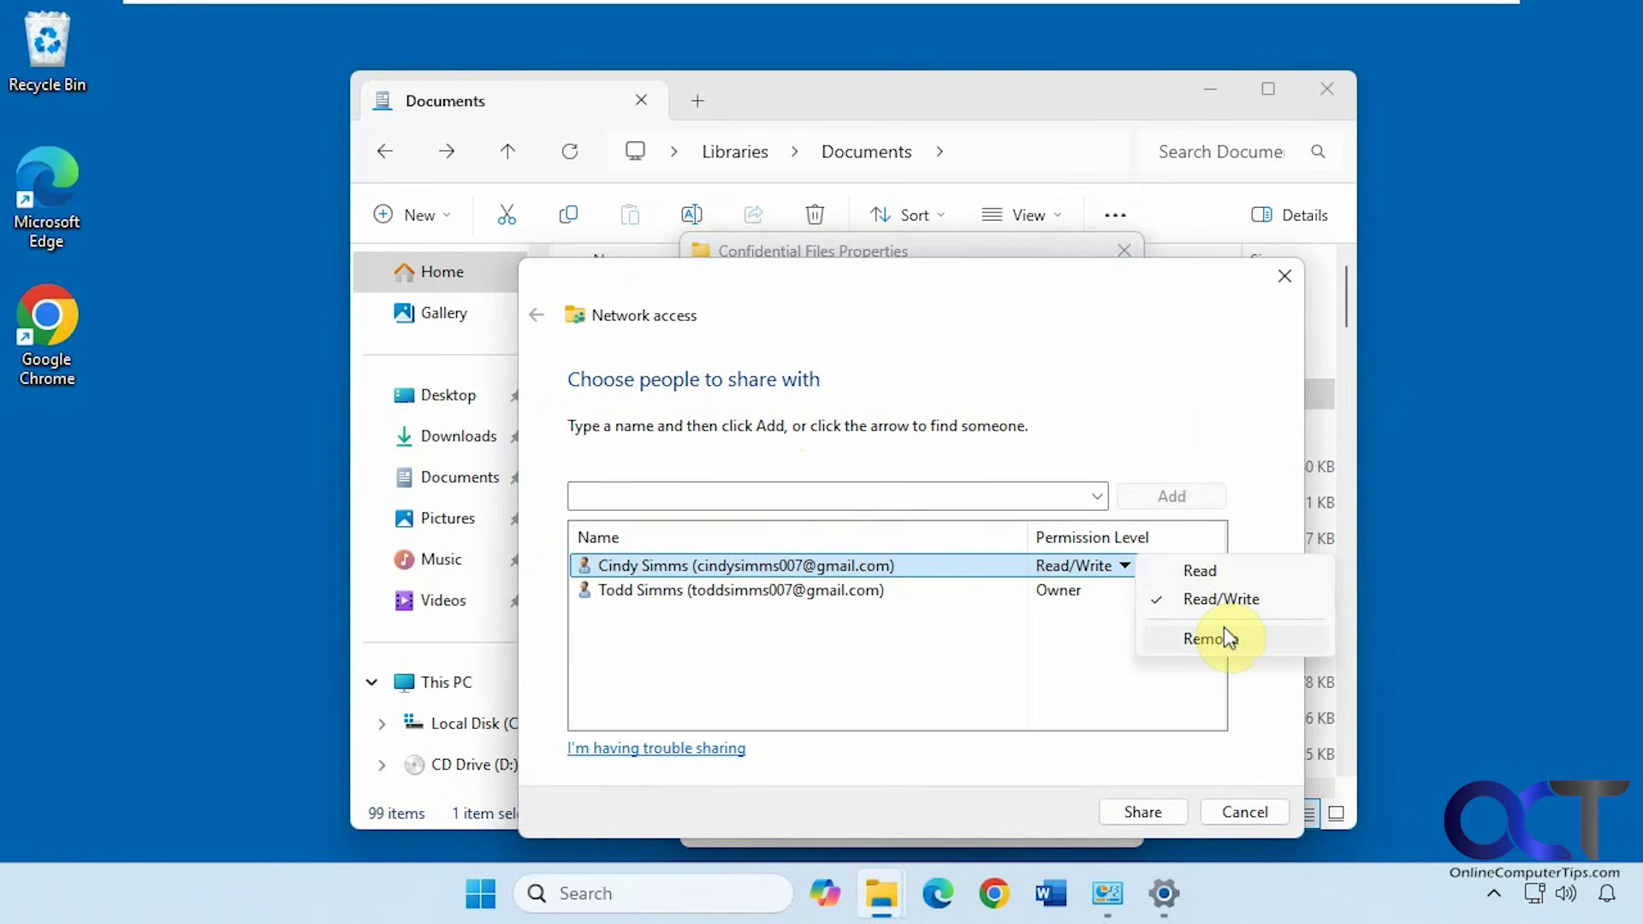
pyautogui.click(1232, 814)
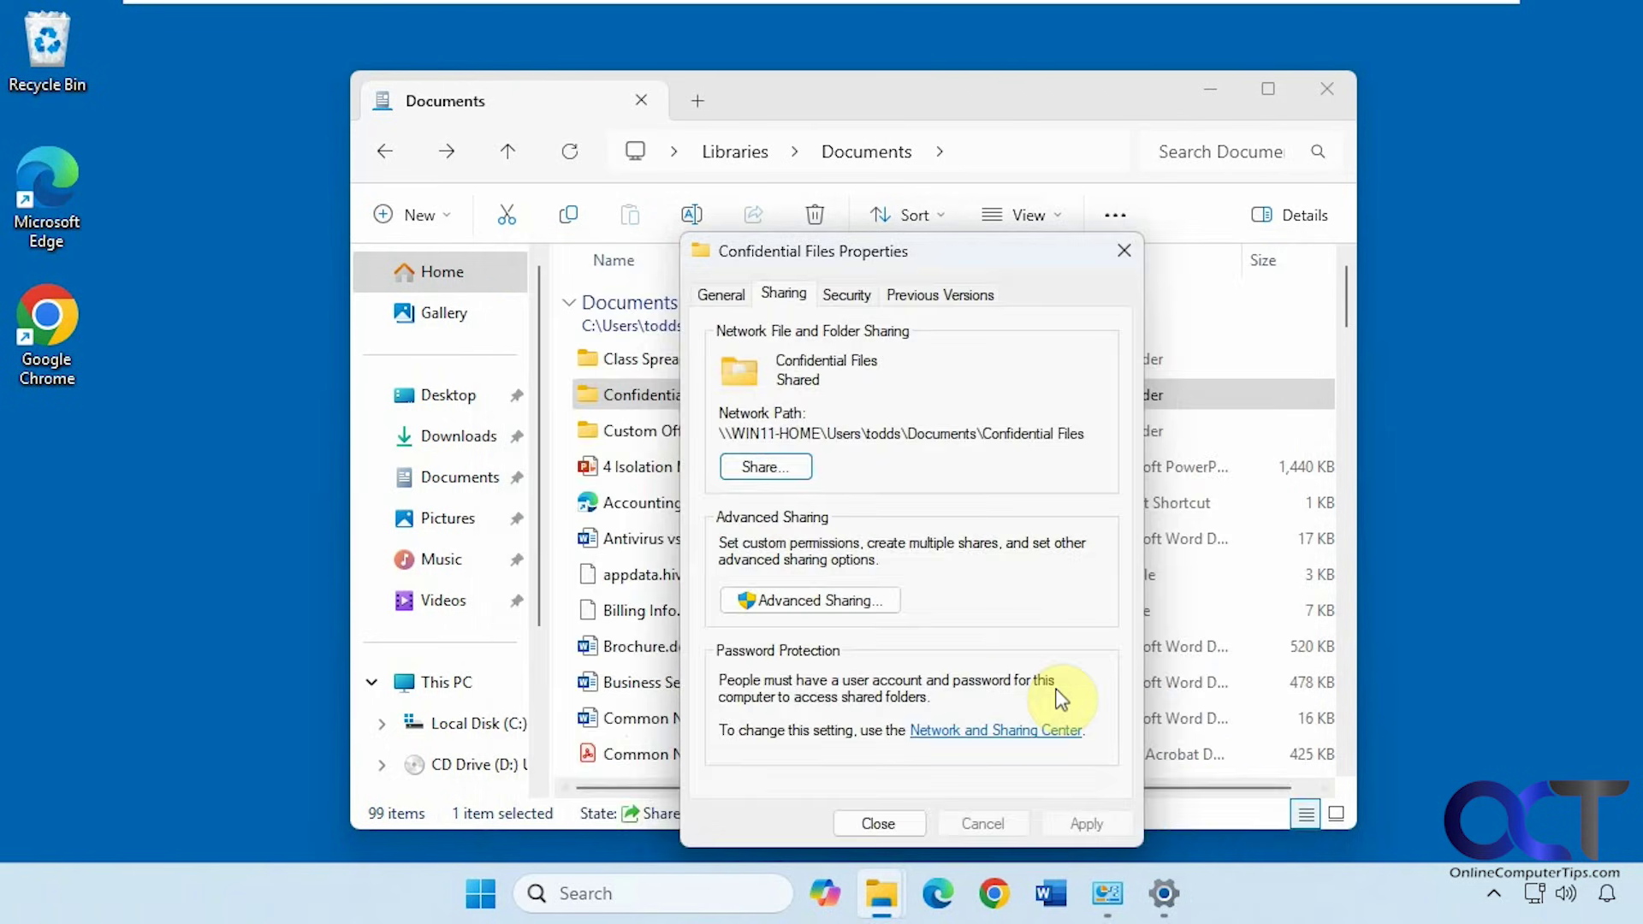
# Share the folder under the name 'Confidential Files (Careful!)' and check its Everyone Read permission
pyautogui.click(823, 600)
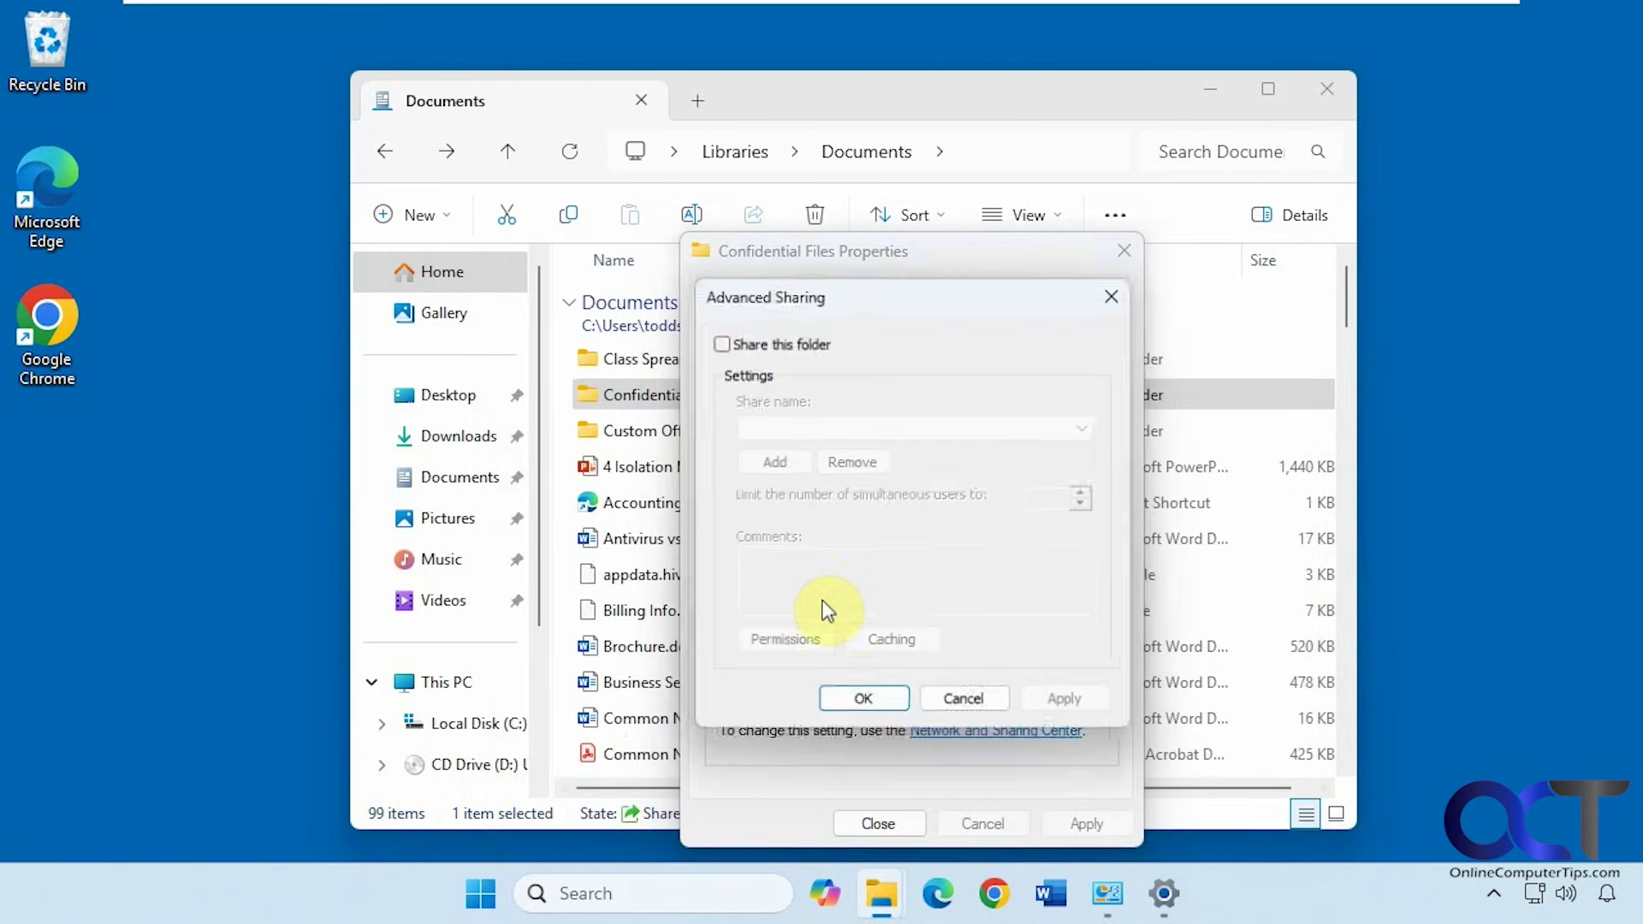
pyautogui.click(758, 342)
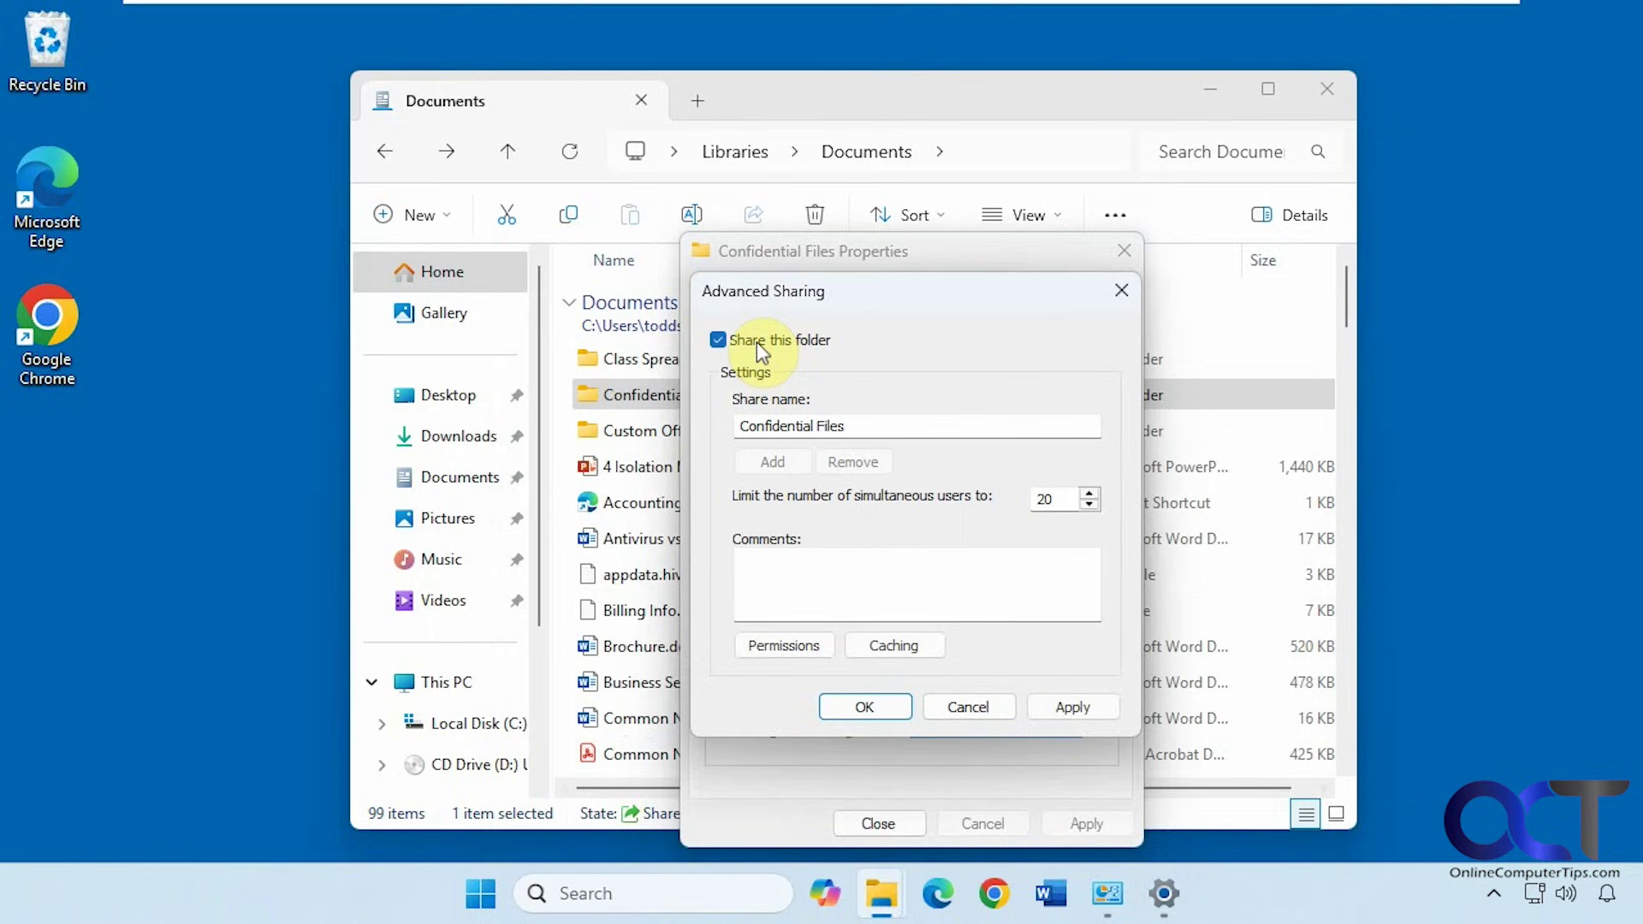
pyautogui.click(870, 420)
pyautogui.write('(Careful')
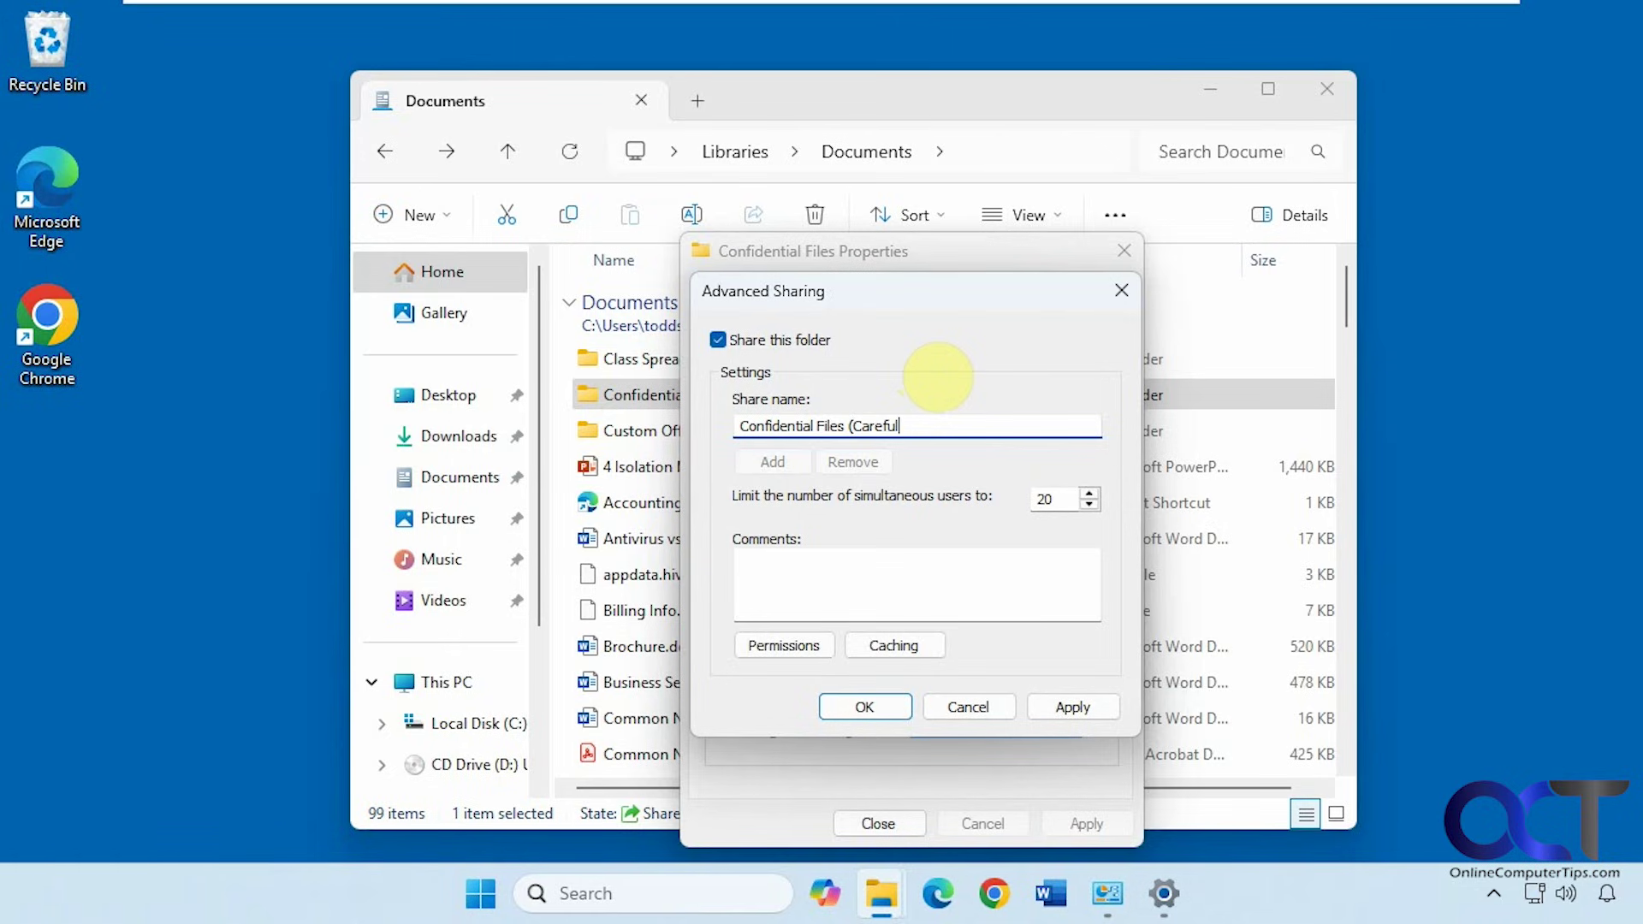
pyautogui.write('!)')
pyautogui.click(797, 654)
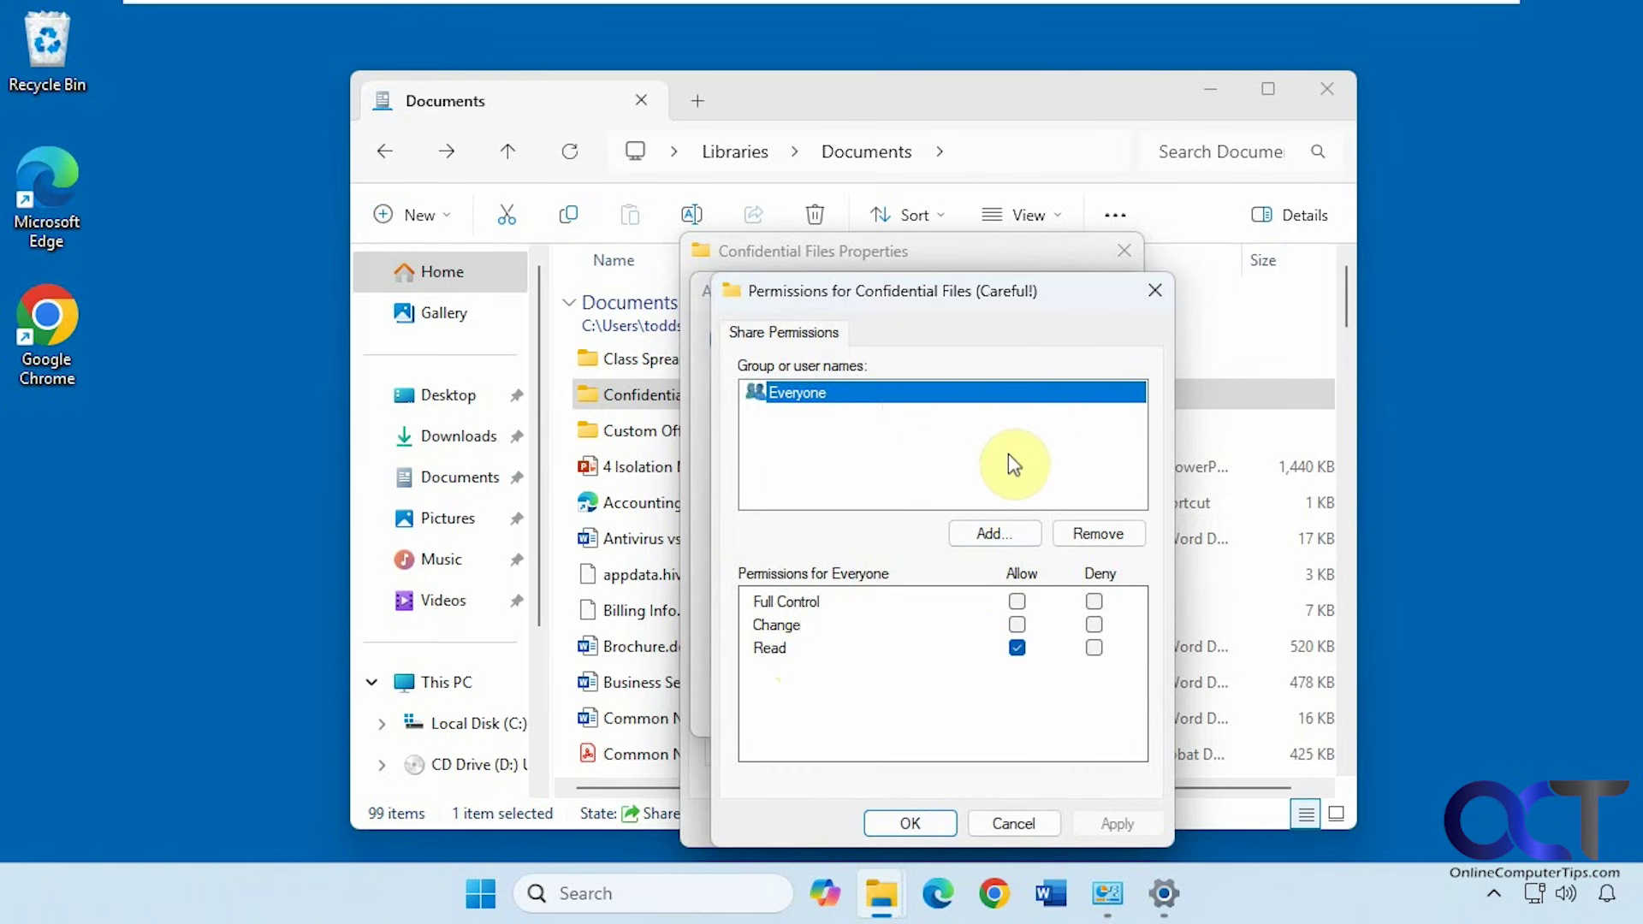
# Give the owner's local user account Full Control on the share and apply the sharing settings
pyautogui.click(993, 531)
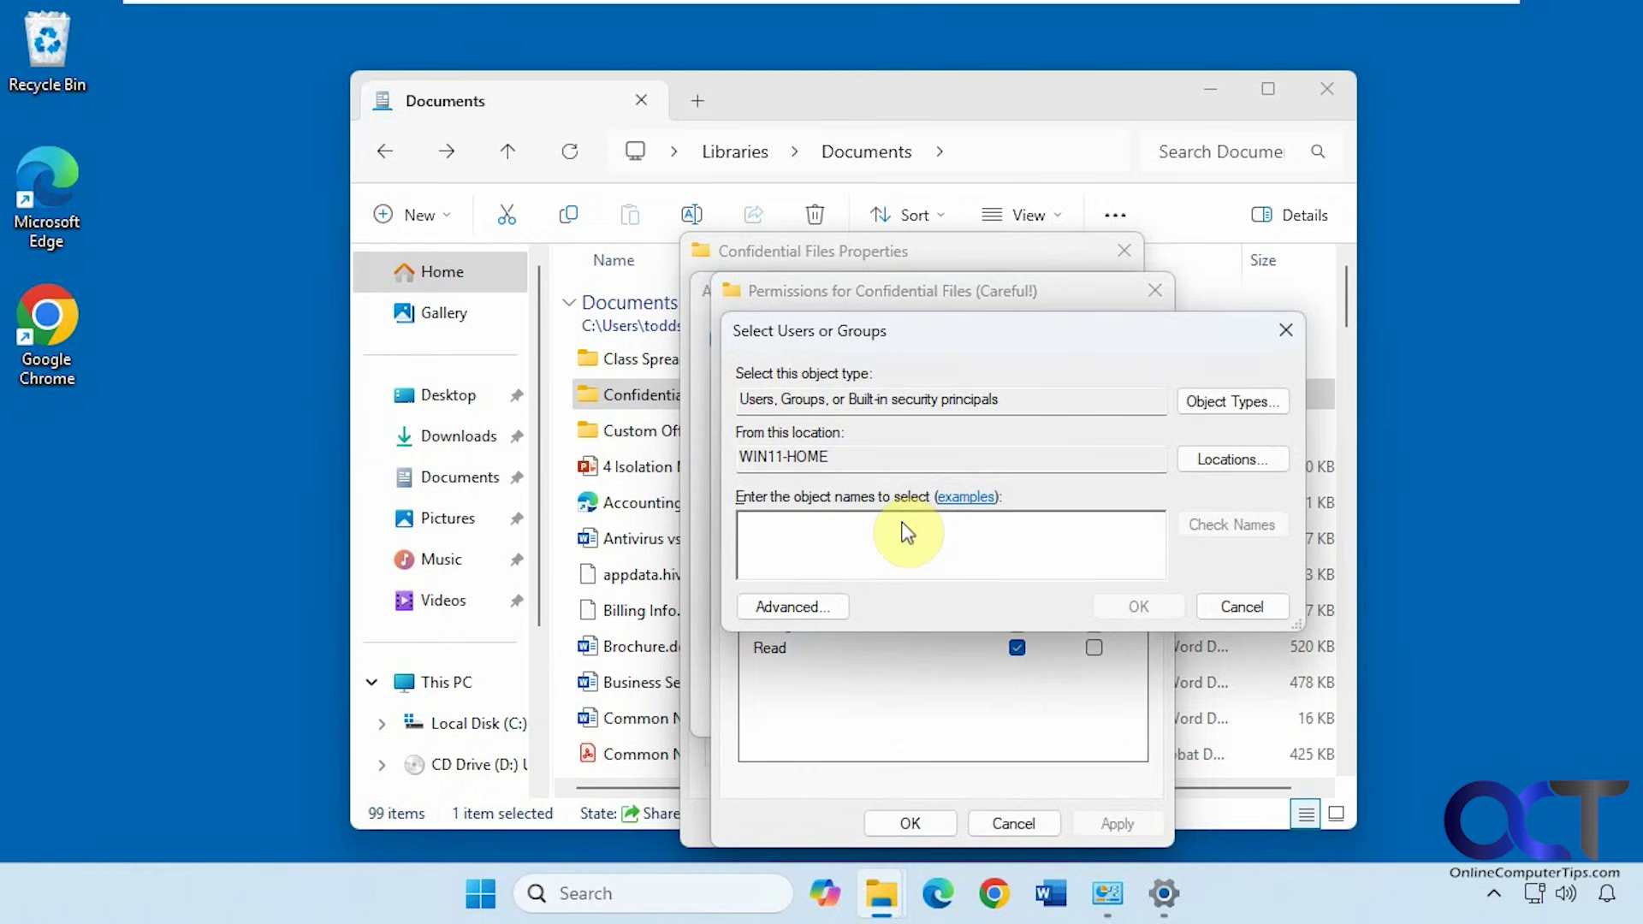
pyautogui.write('todds')
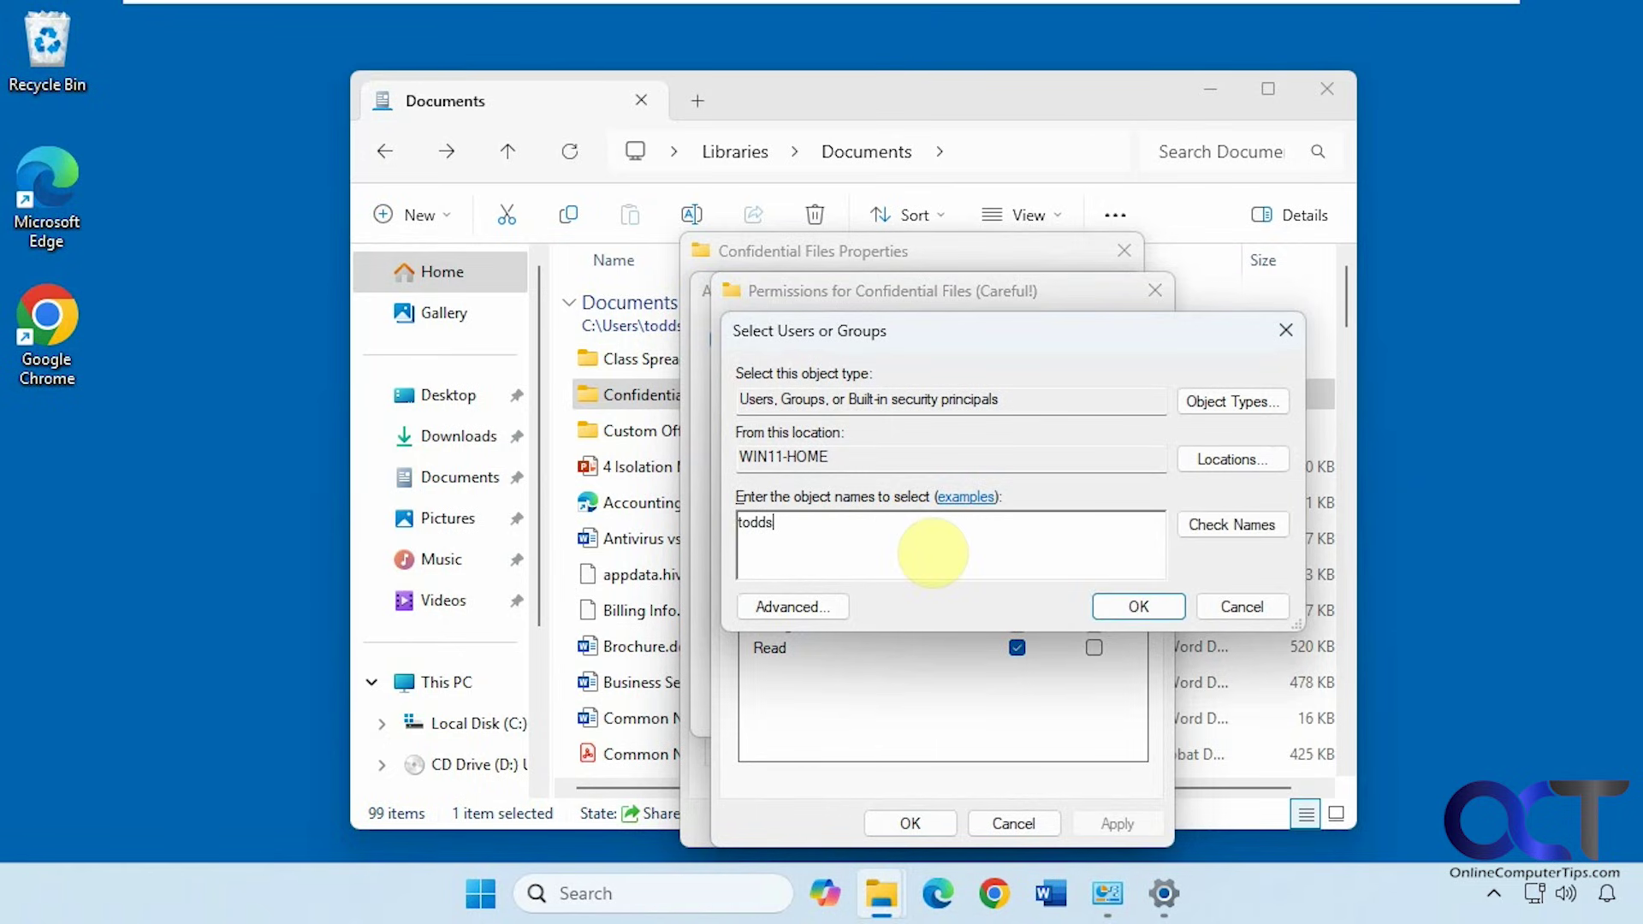
pyautogui.click(1185, 531)
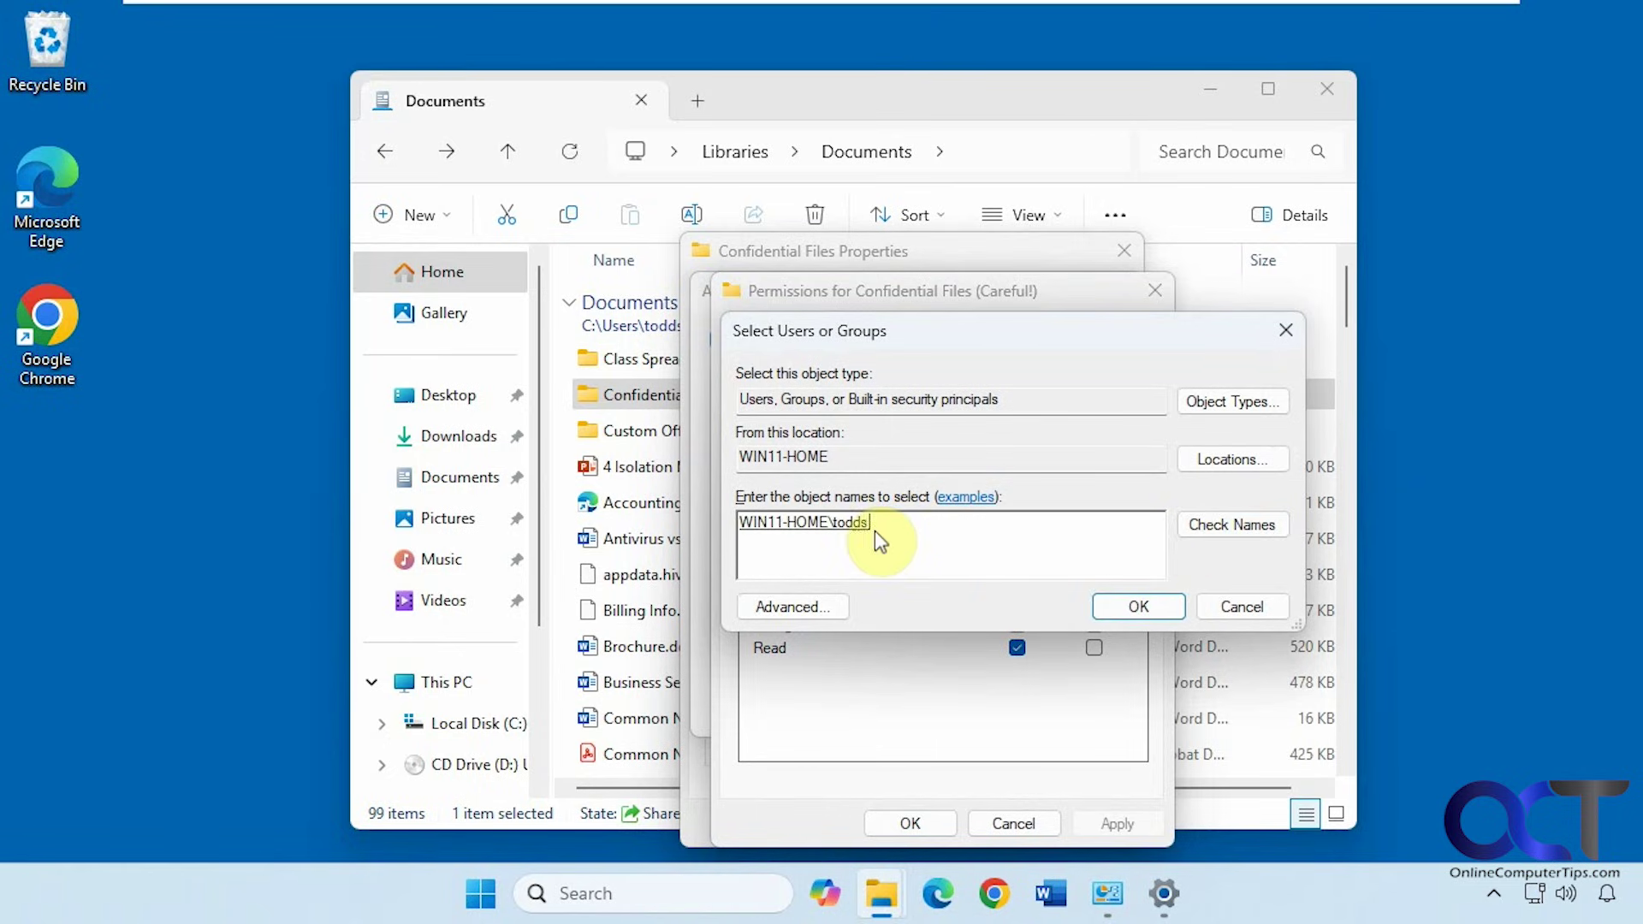
pyautogui.click(1139, 607)
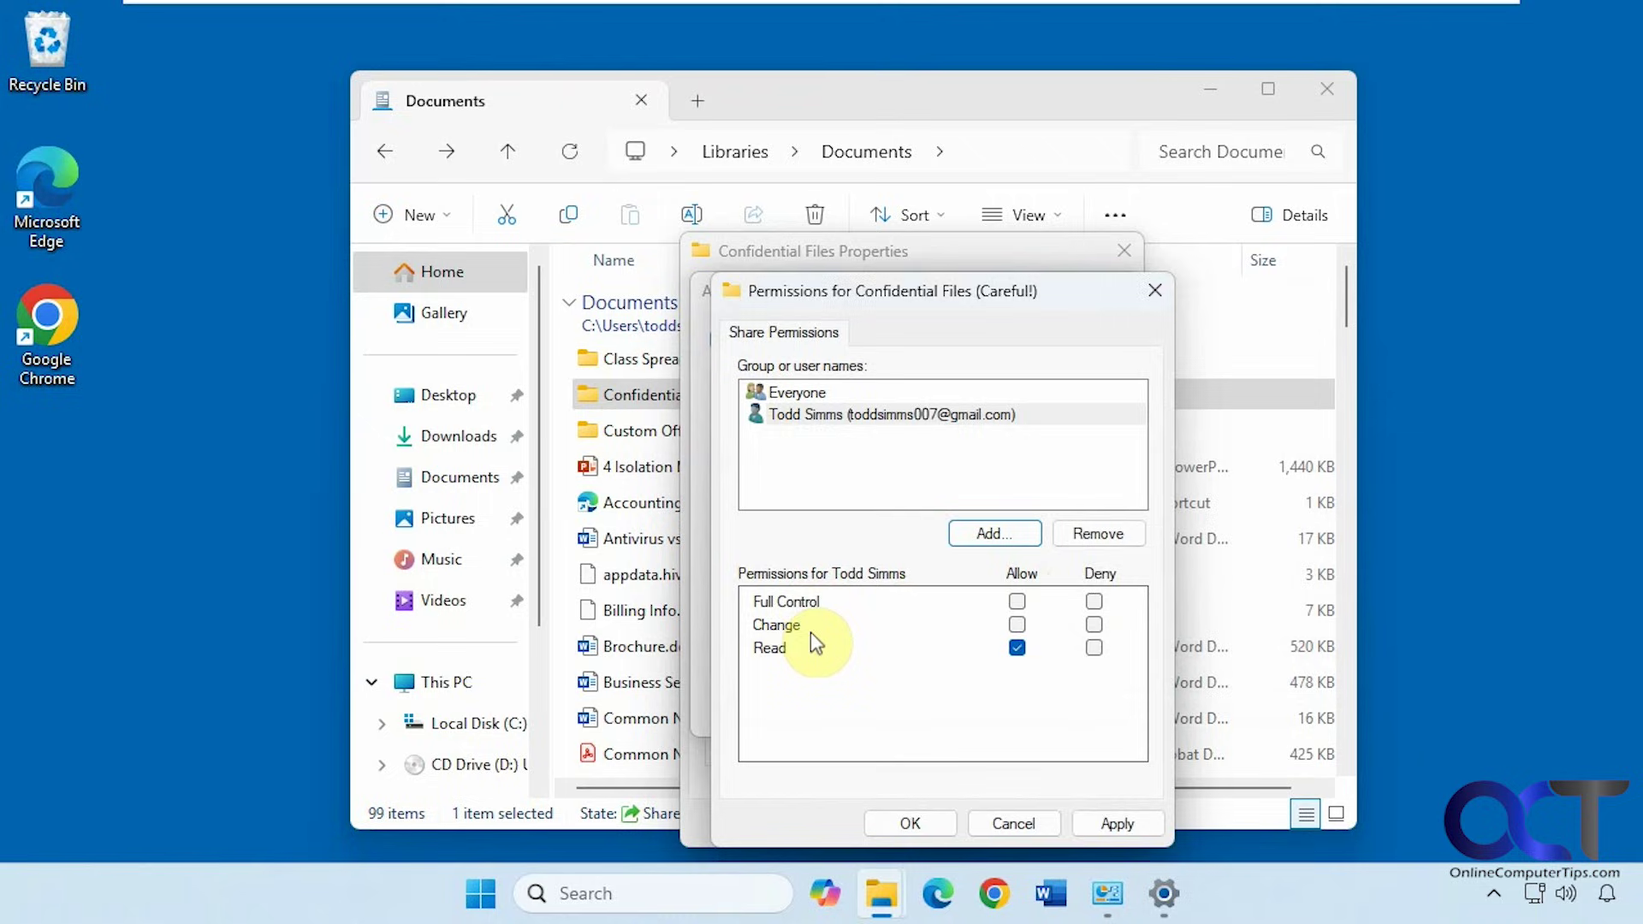
pyautogui.click(1017, 602)
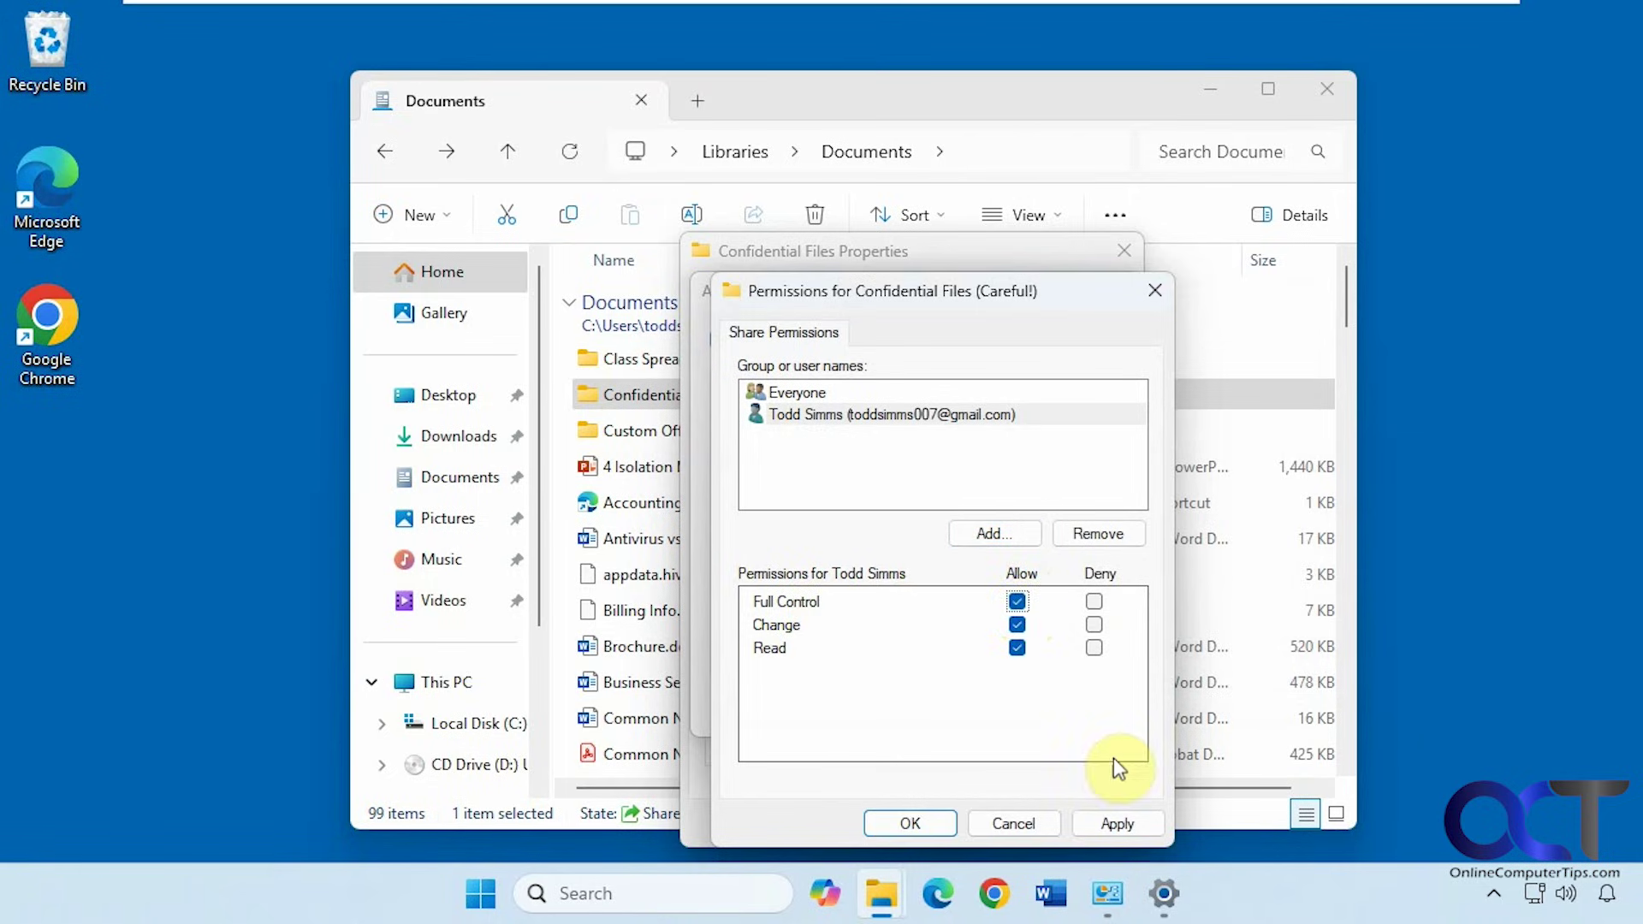
pyautogui.click(1114, 823)
pyautogui.click(932, 823)
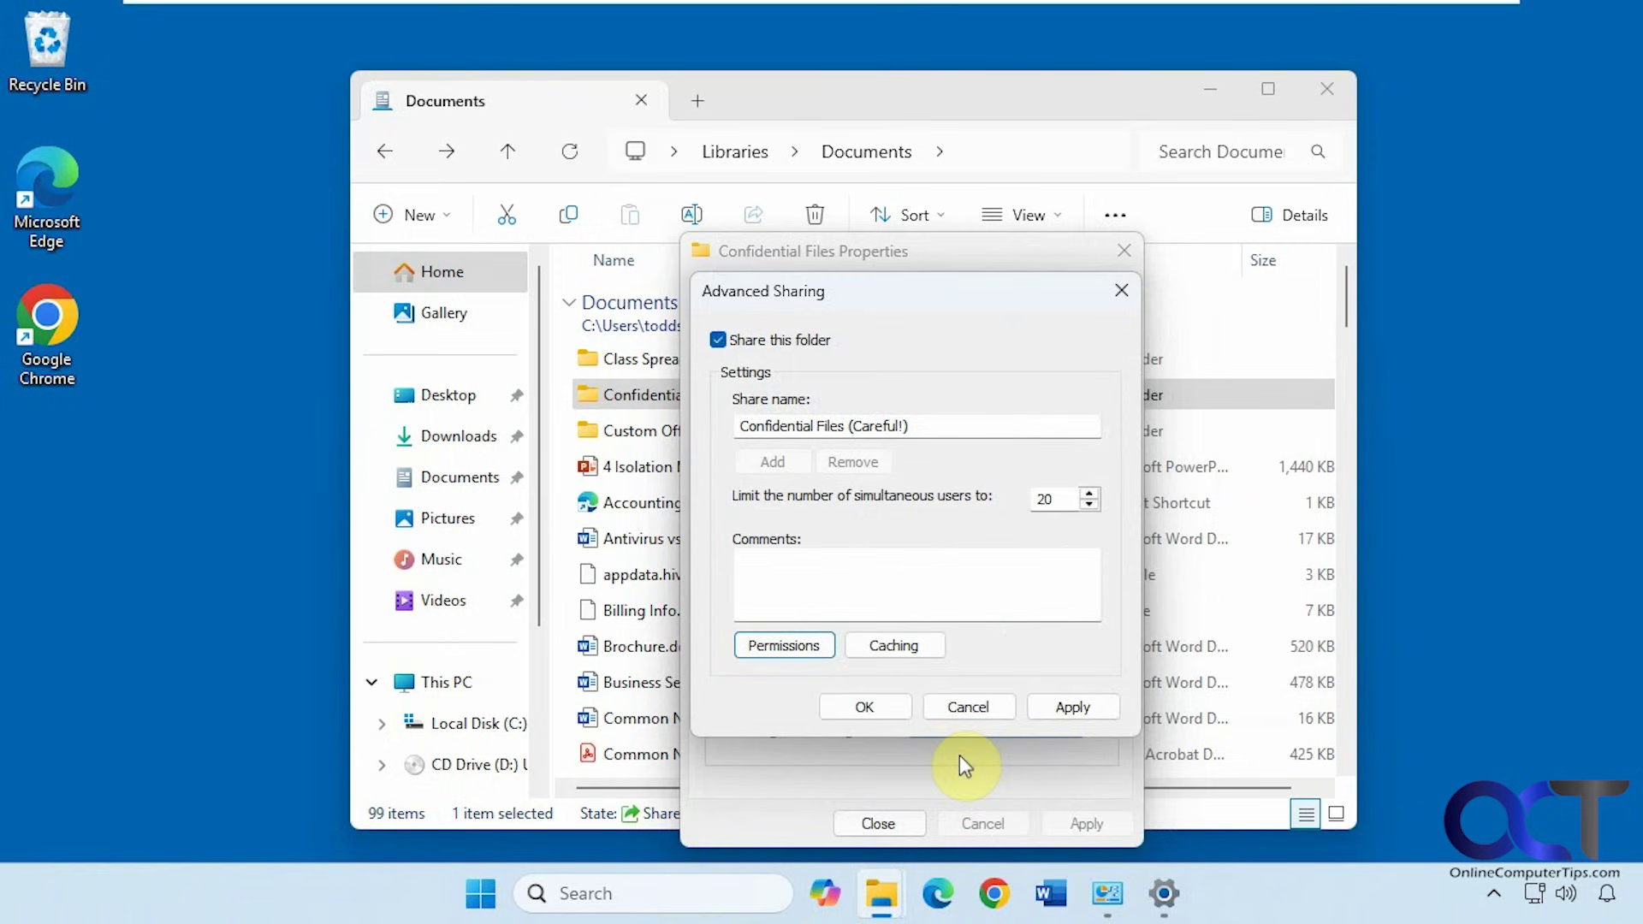
pyautogui.click(1077, 707)
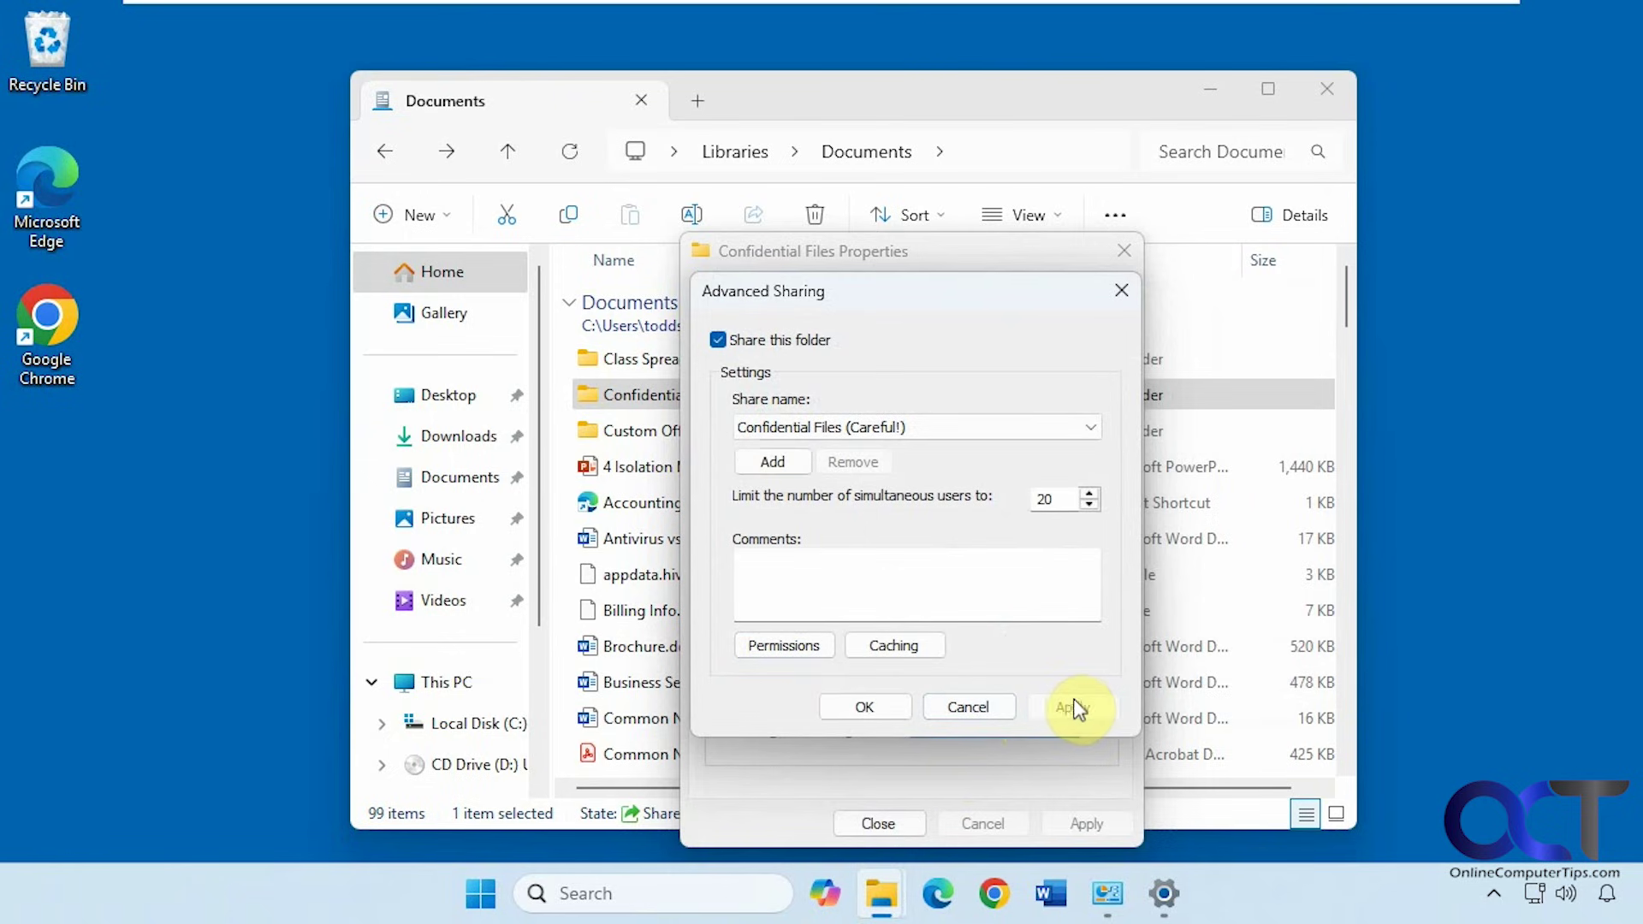
pyautogui.click(869, 709)
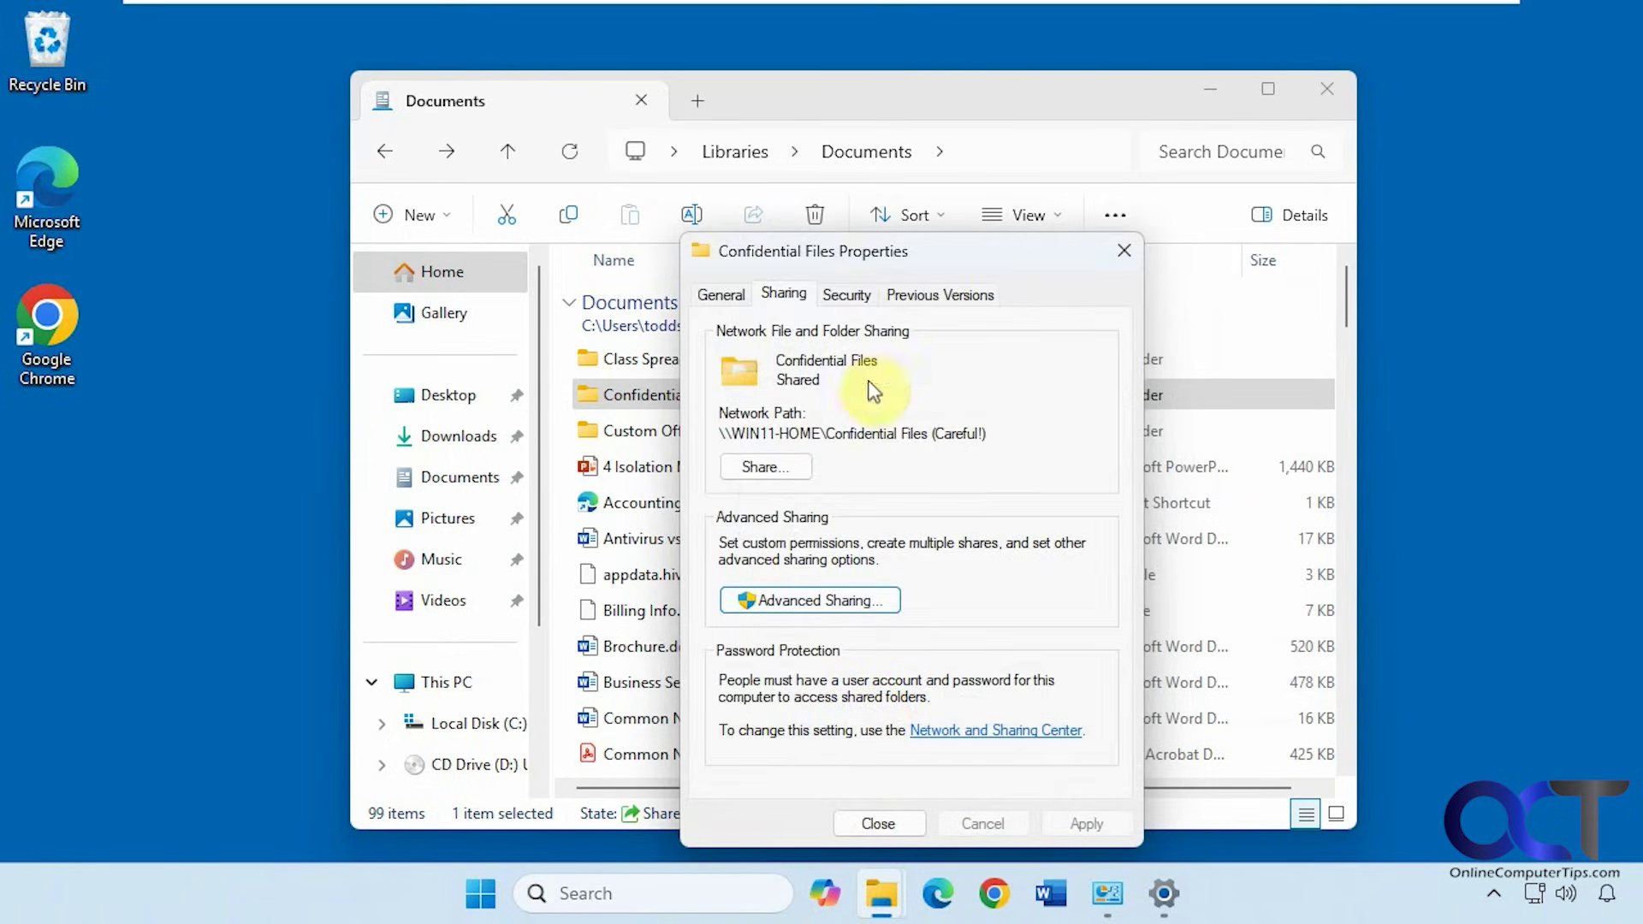
# Check each user's permissions on the Security tab, then view the four inherited Full control entries
pyautogui.click(847, 294)
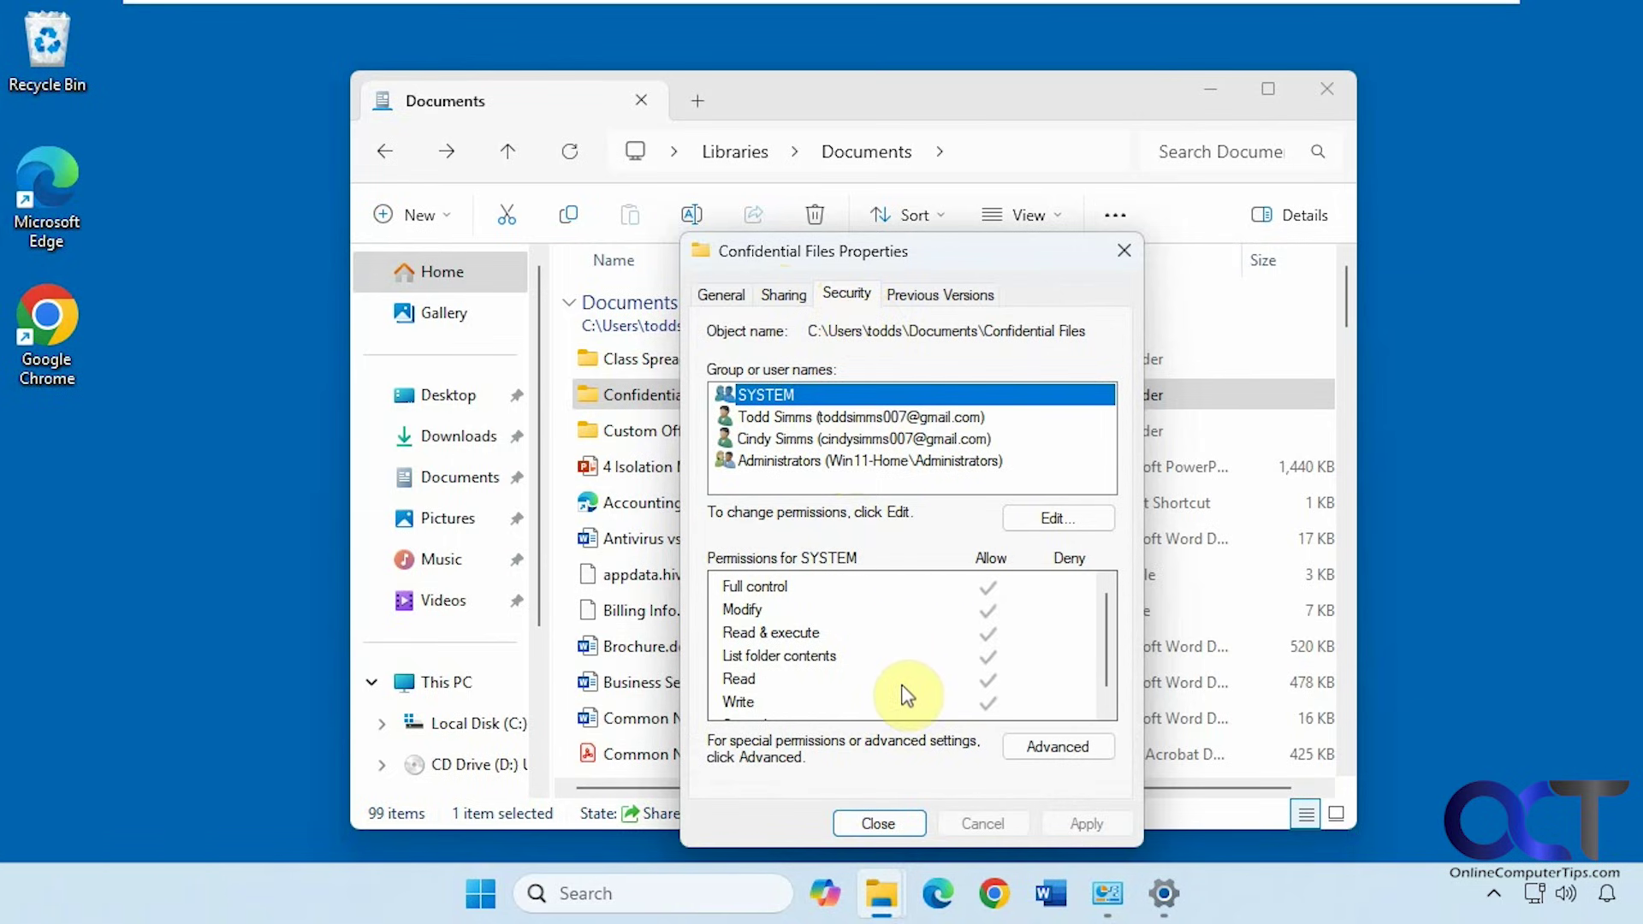
pyautogui.click(782, 291)
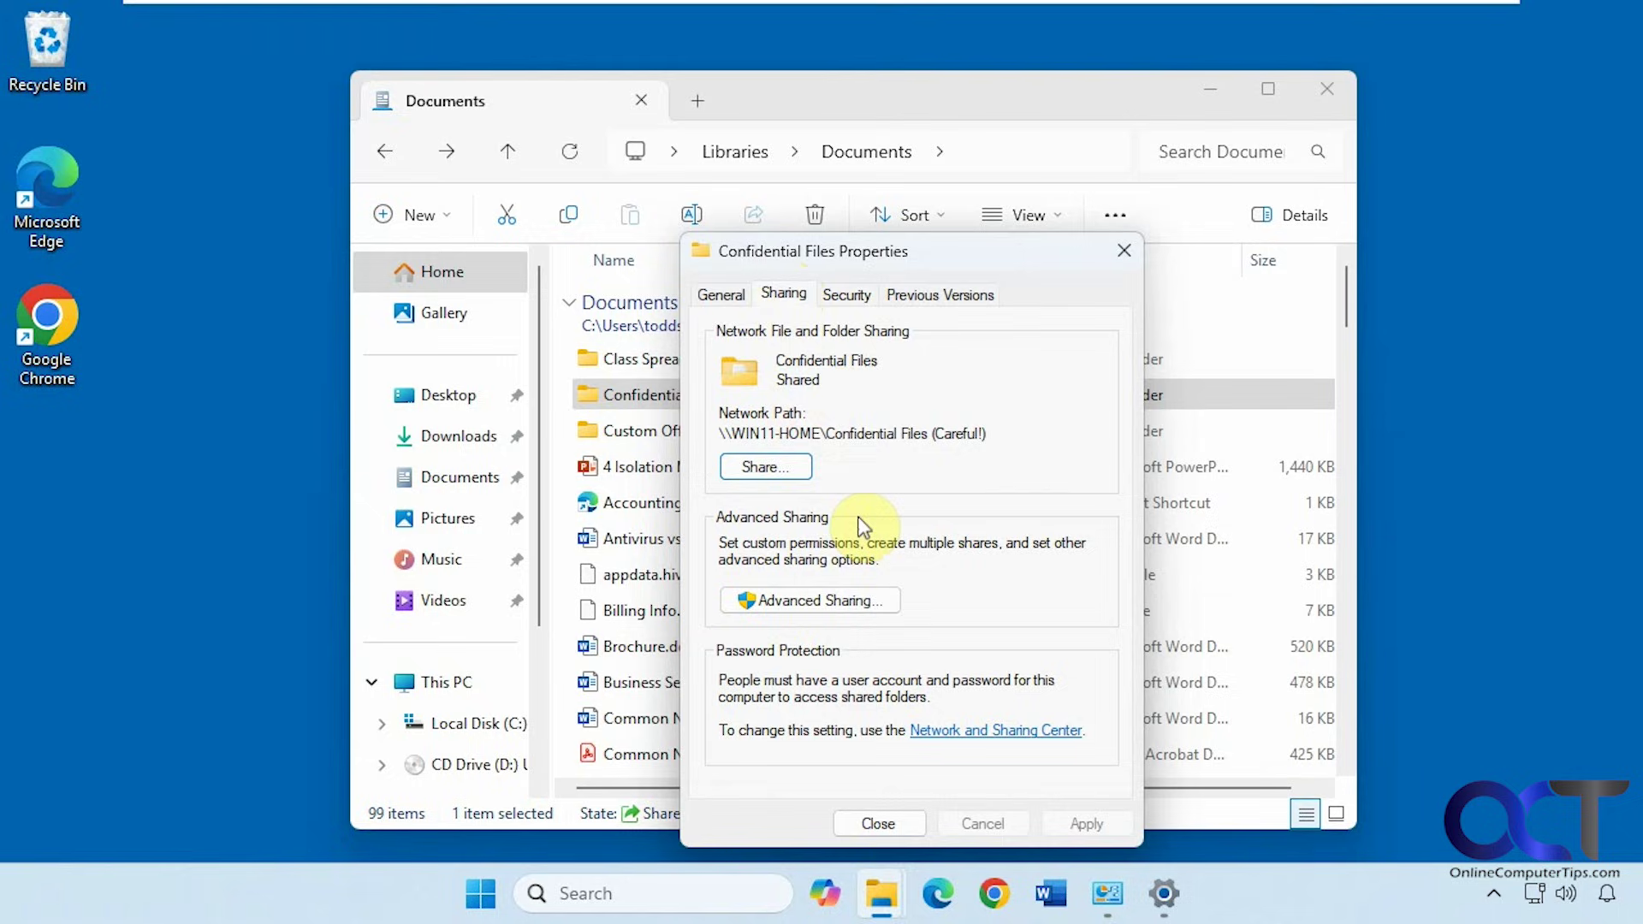
pyautogui.click(844, 295)
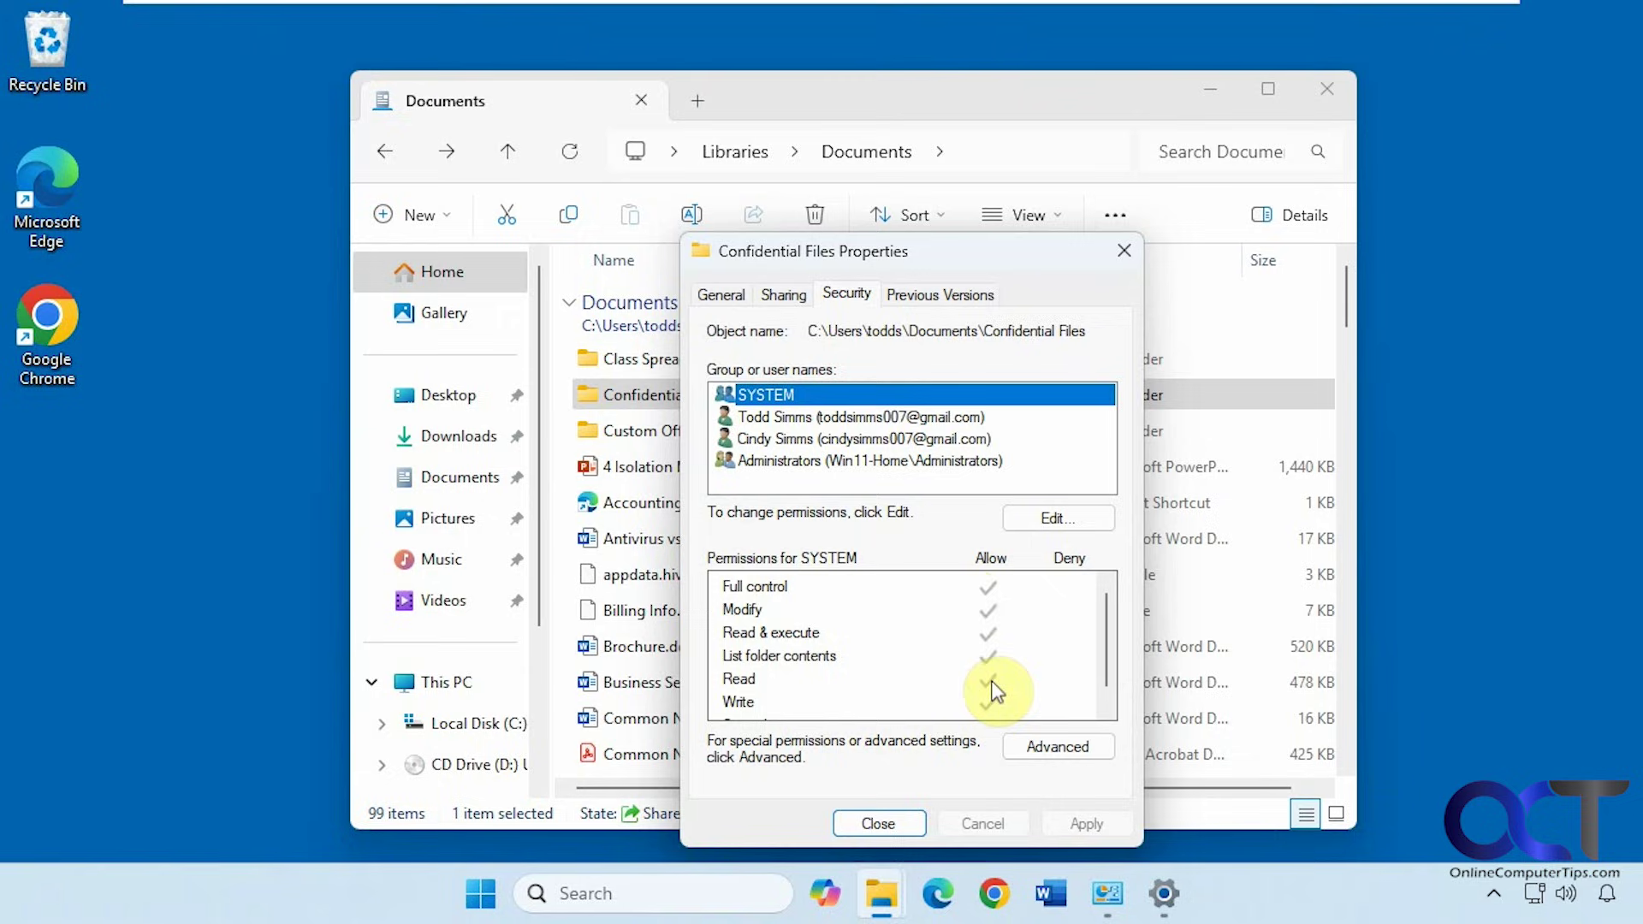
pyautogui.click(854, 440)
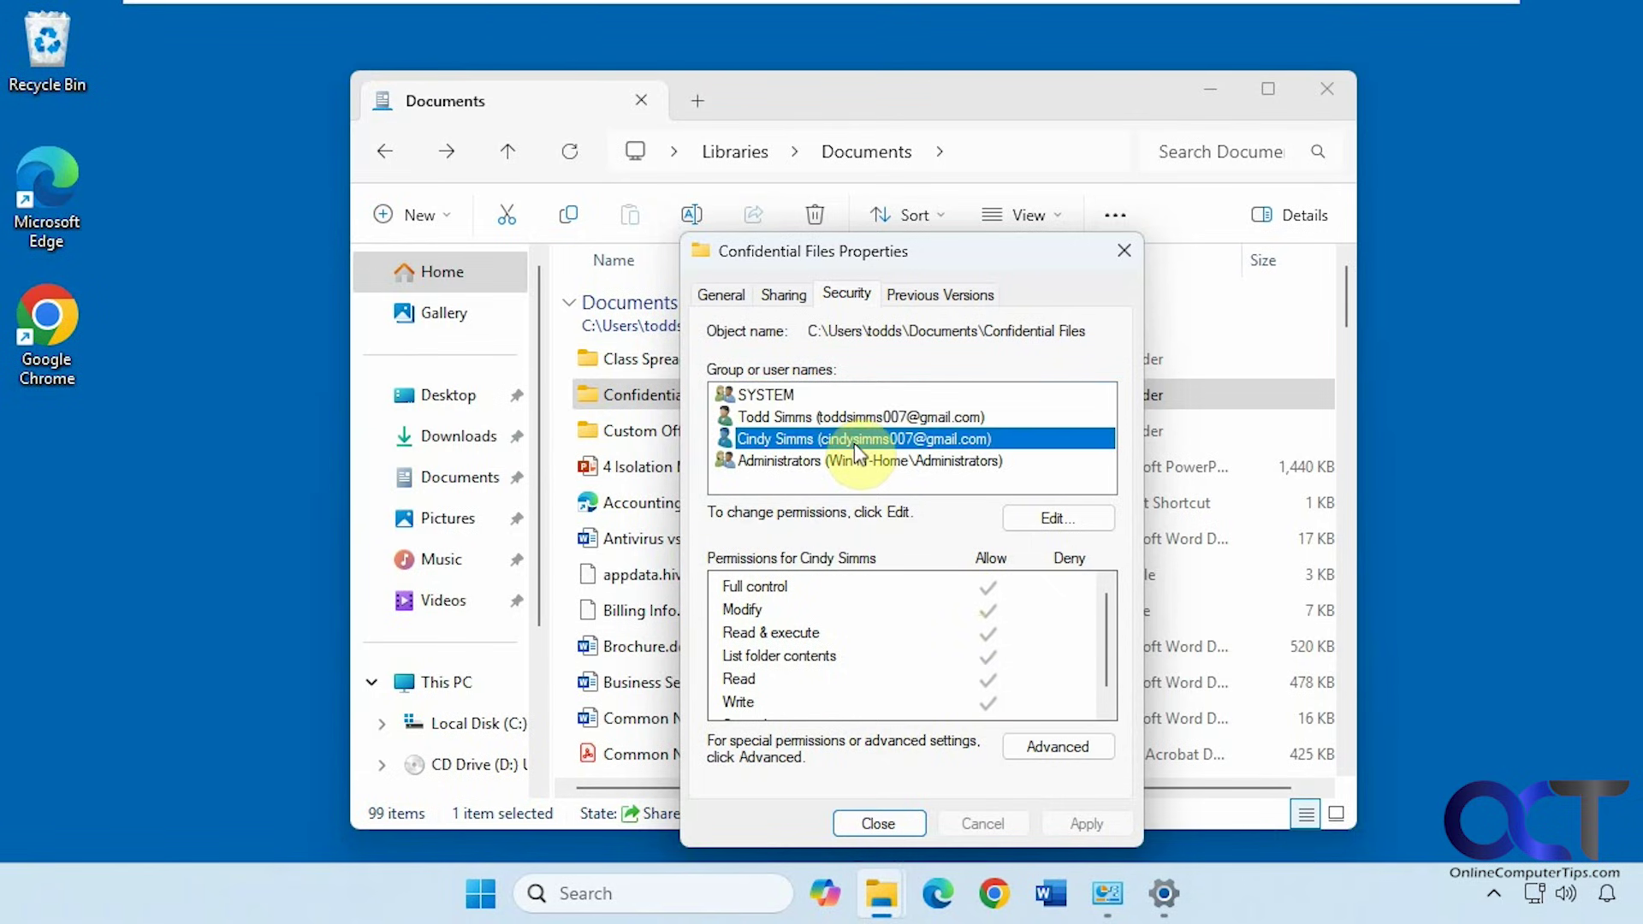
pyautogui.click(852, 418)
pyautogui.click(863, 460)
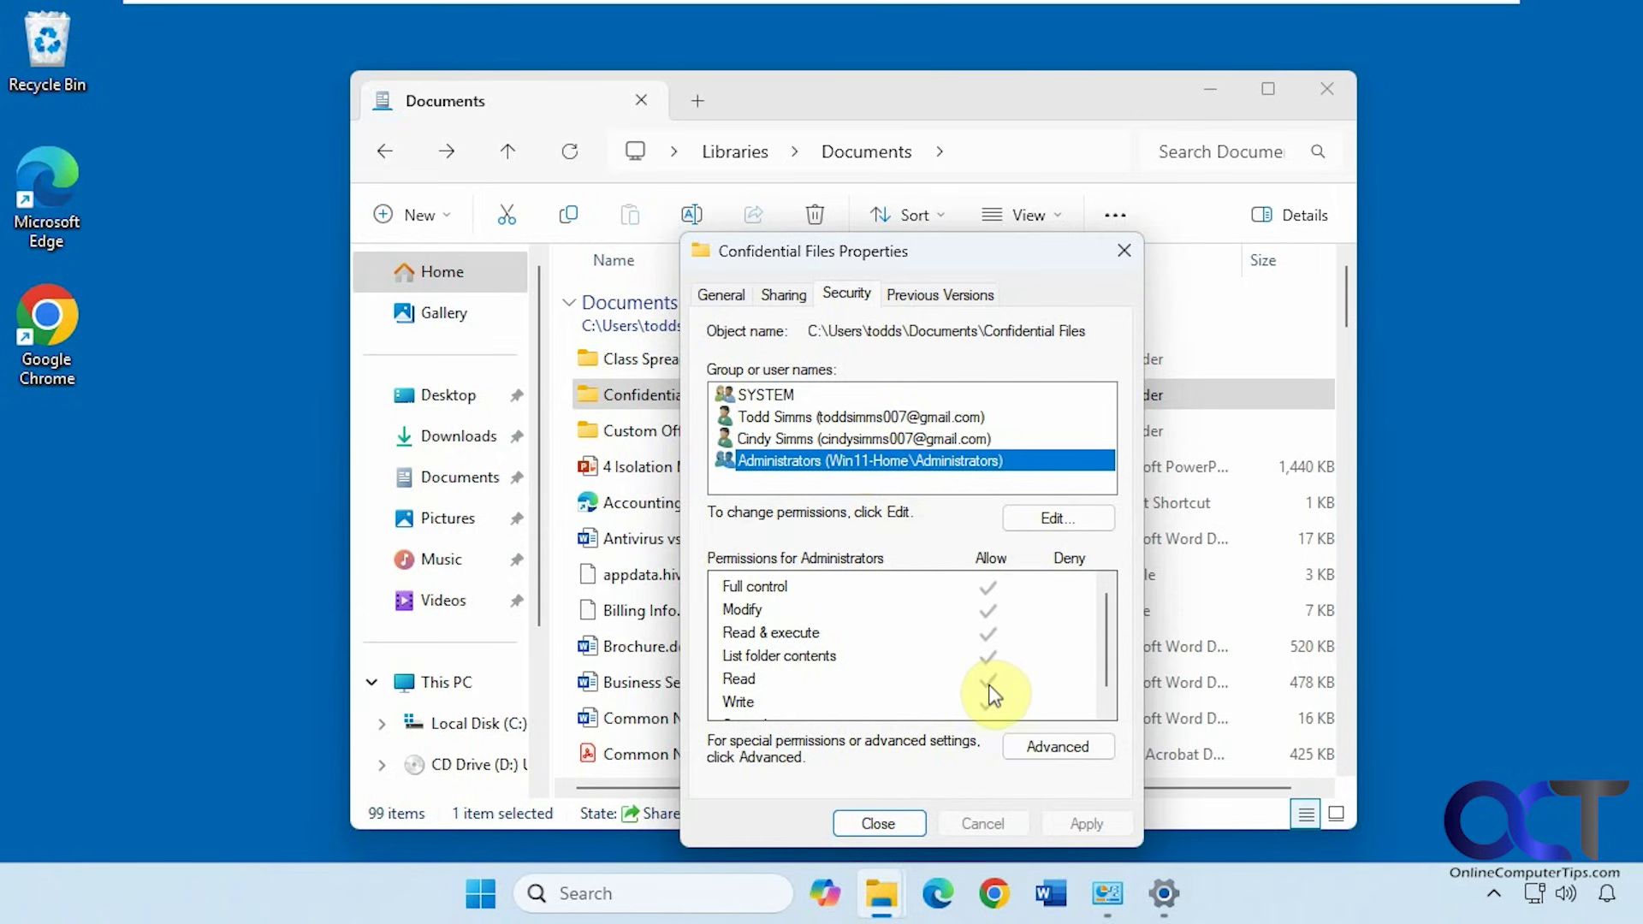
pyautogui.click(1045, 749)
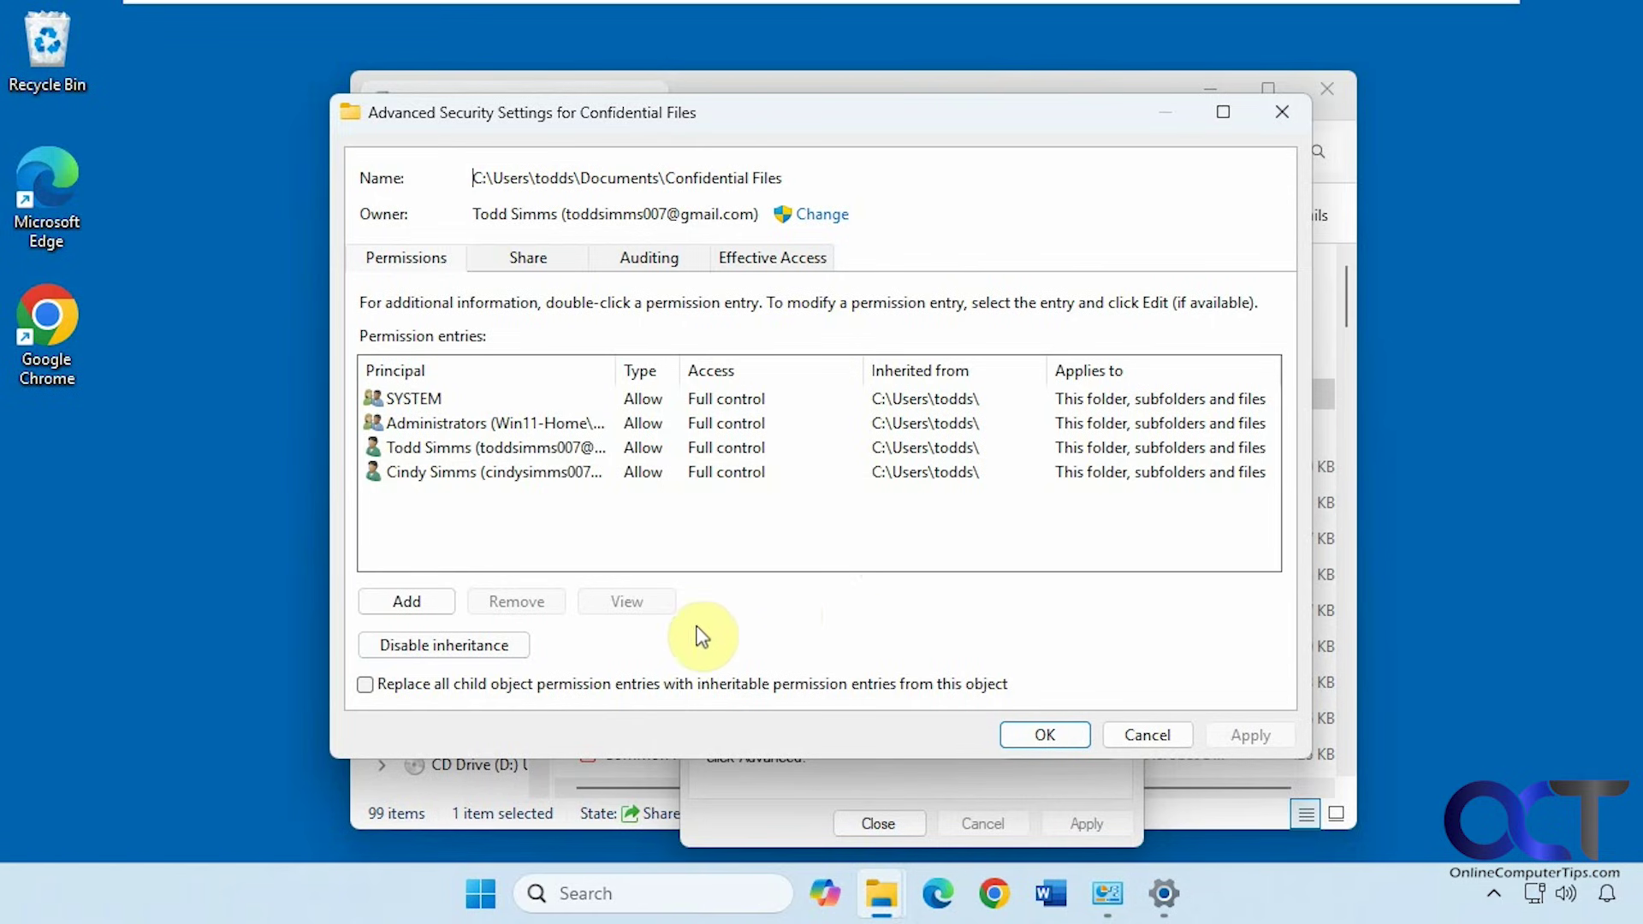
# Cancel disabling inheritance and leave Advanced Security Settings unchanged
pyautogui.click(482, 649)
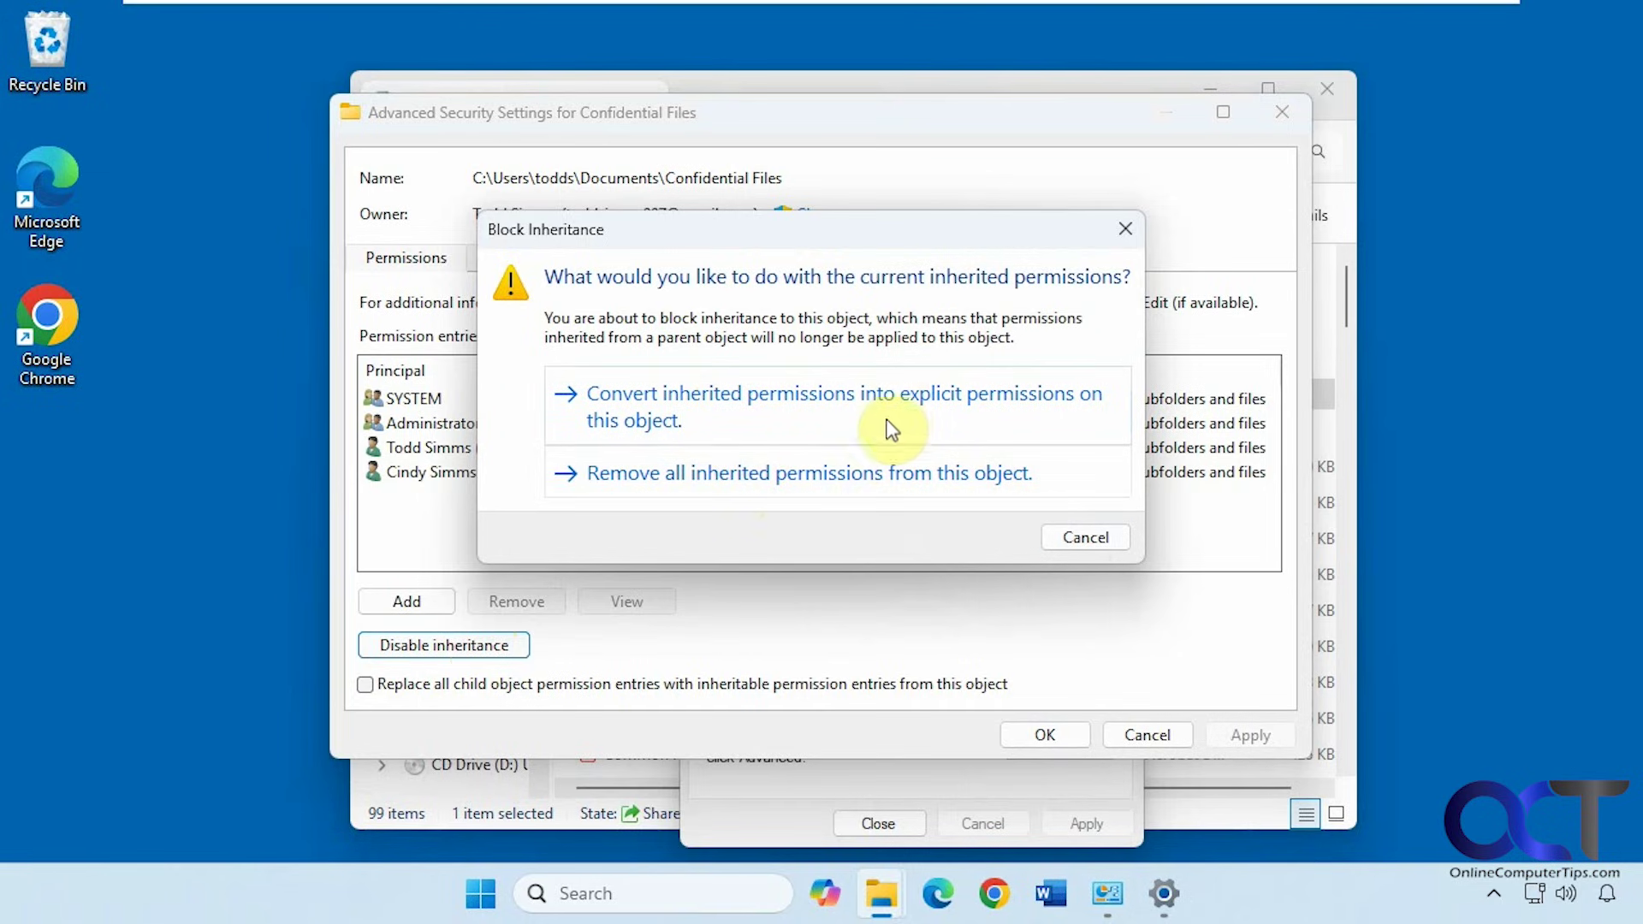
pyautogui.click(1082, 534)
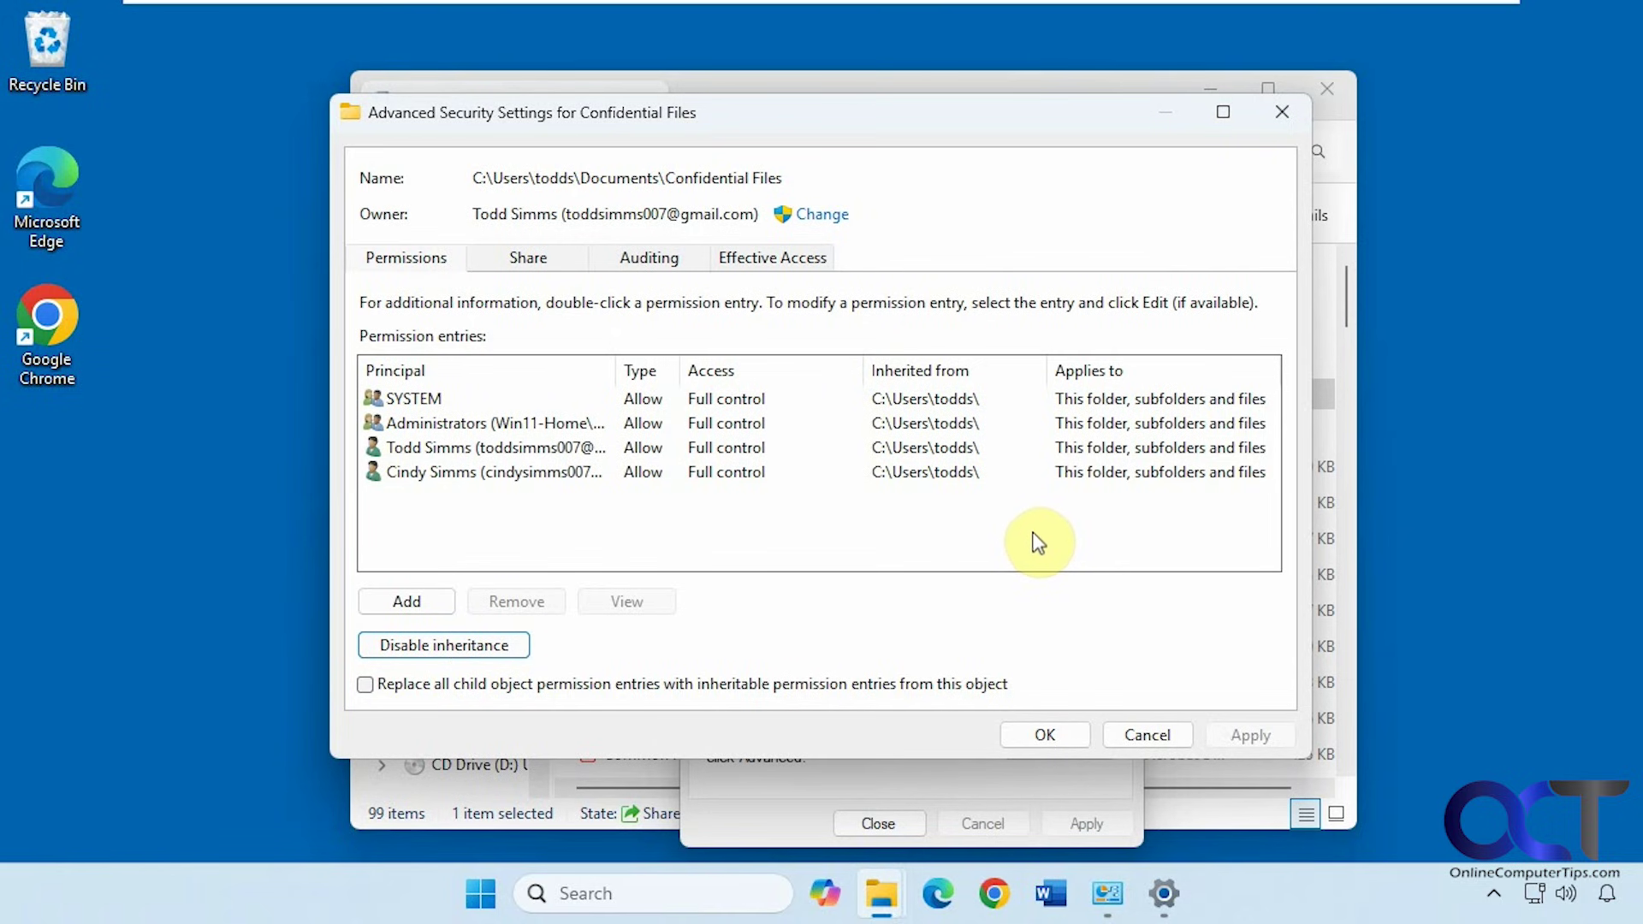
pyautogui.click(1138, 730)
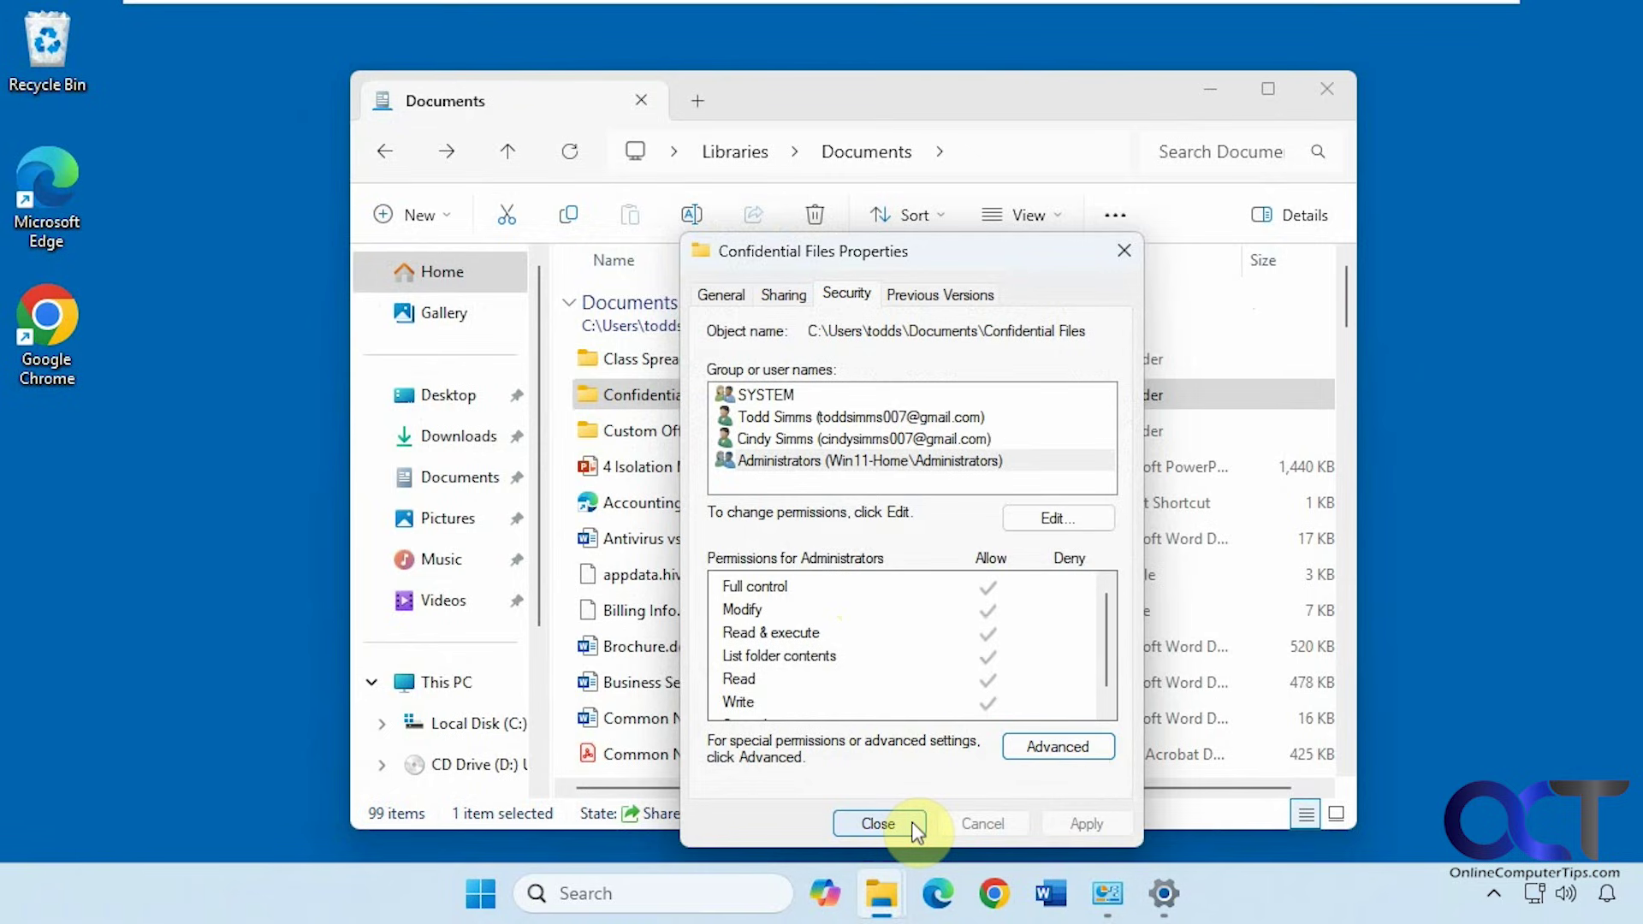
# Recheck the Sharing tab and the users' security permissions, then close the Properties dialog
pyautogui.click(784, 295)
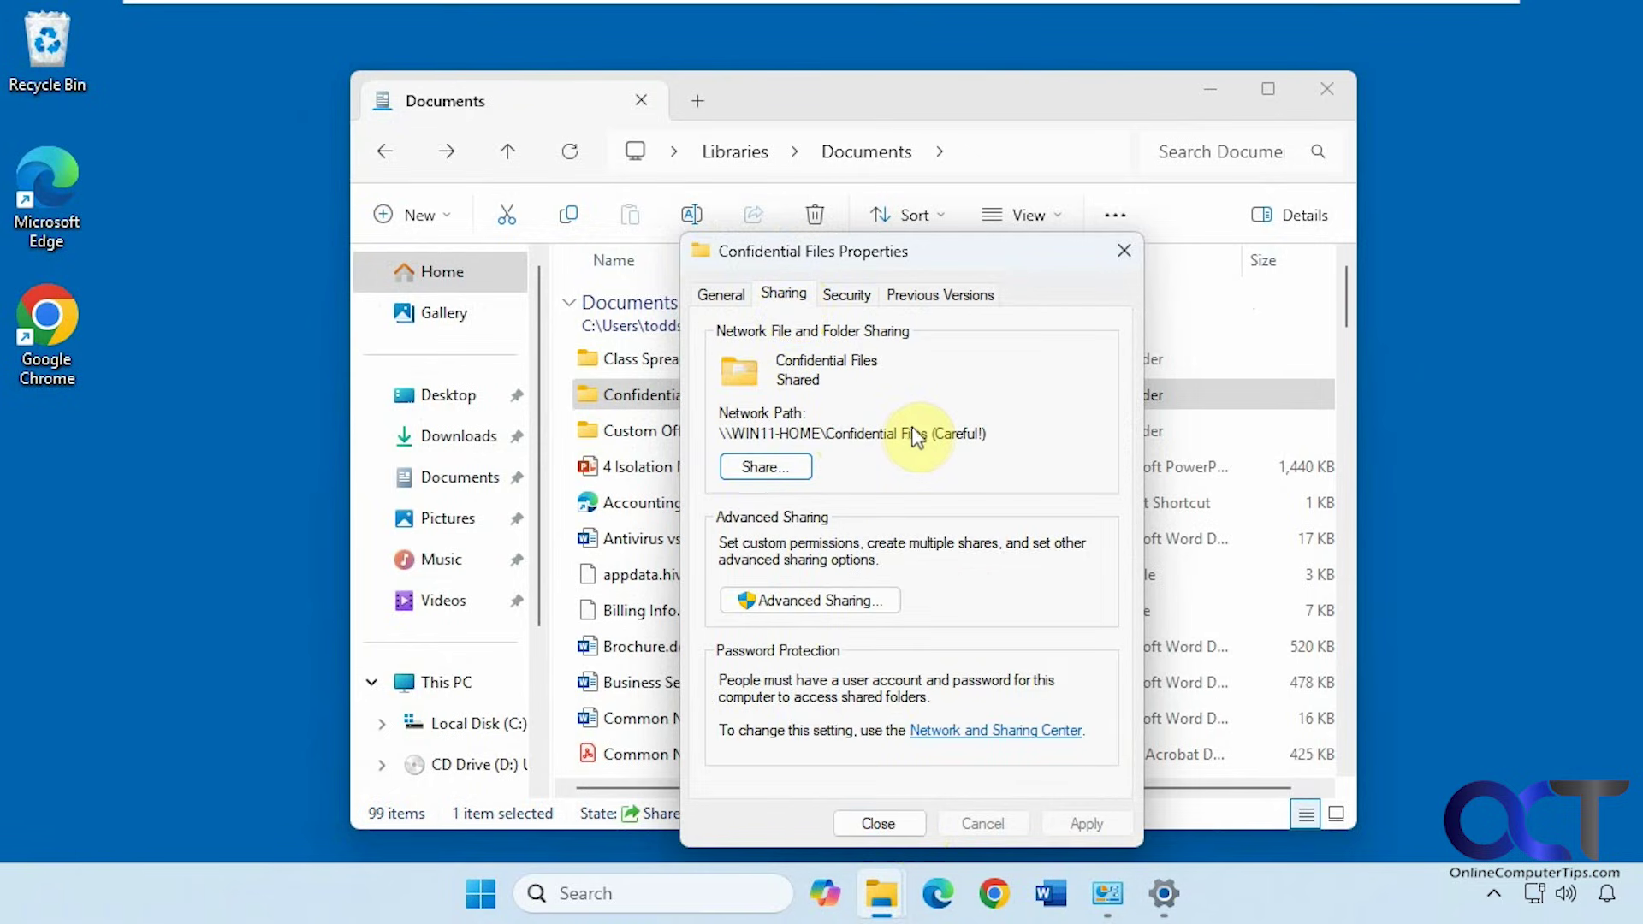
pyautogui.click(852, 294)
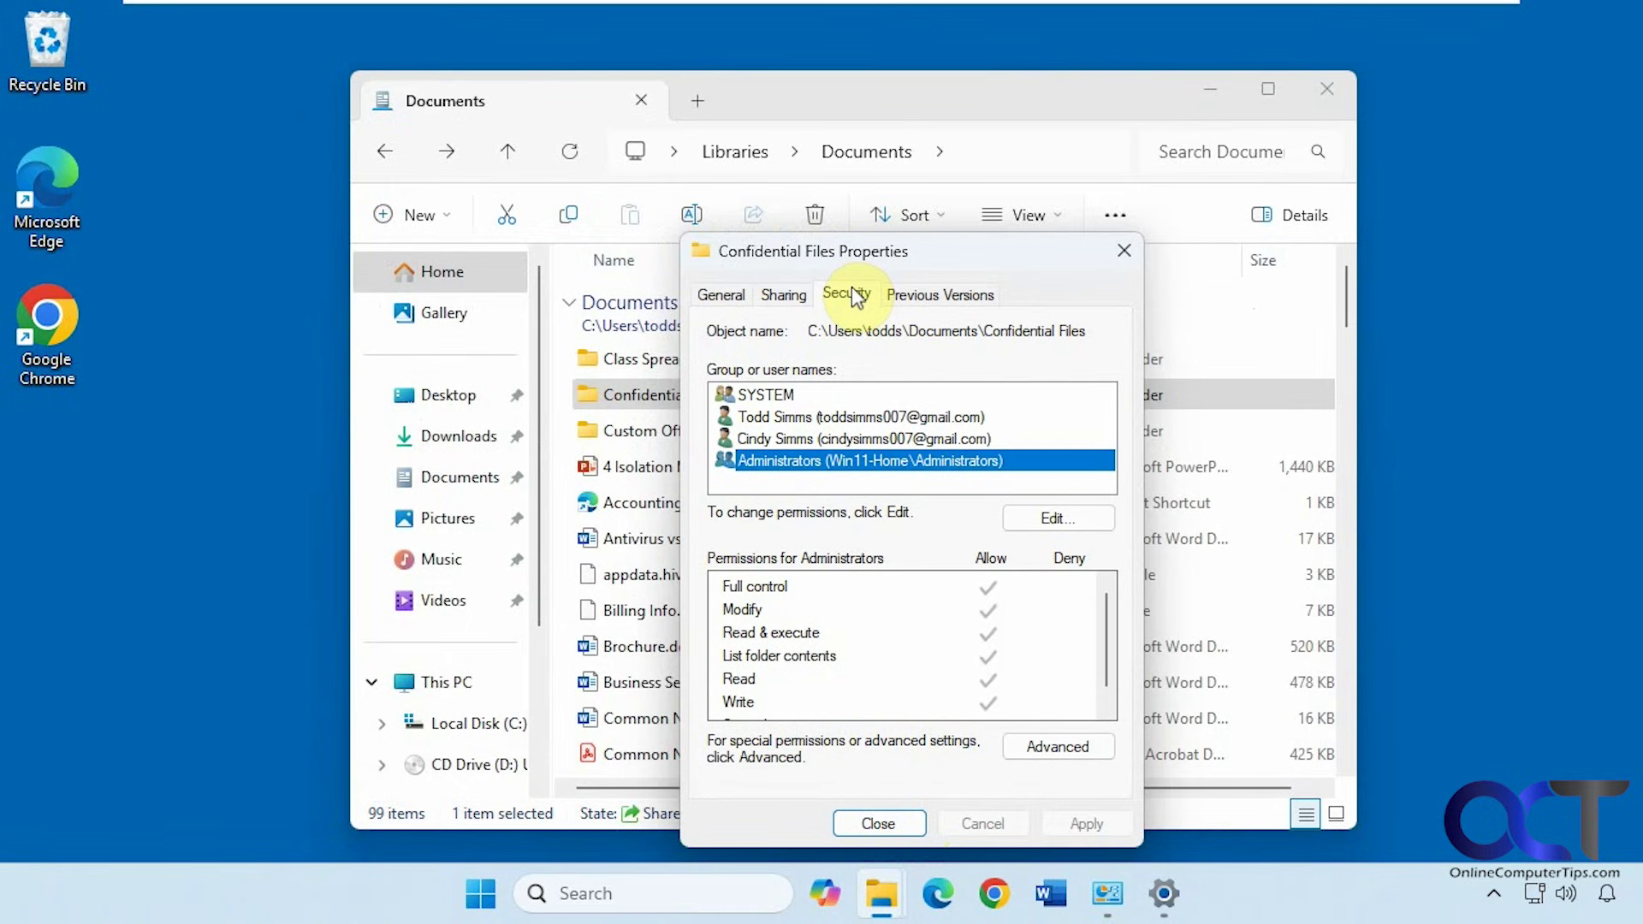
pyautogui.click(866, 418)
pyautogui.click(870, 442)
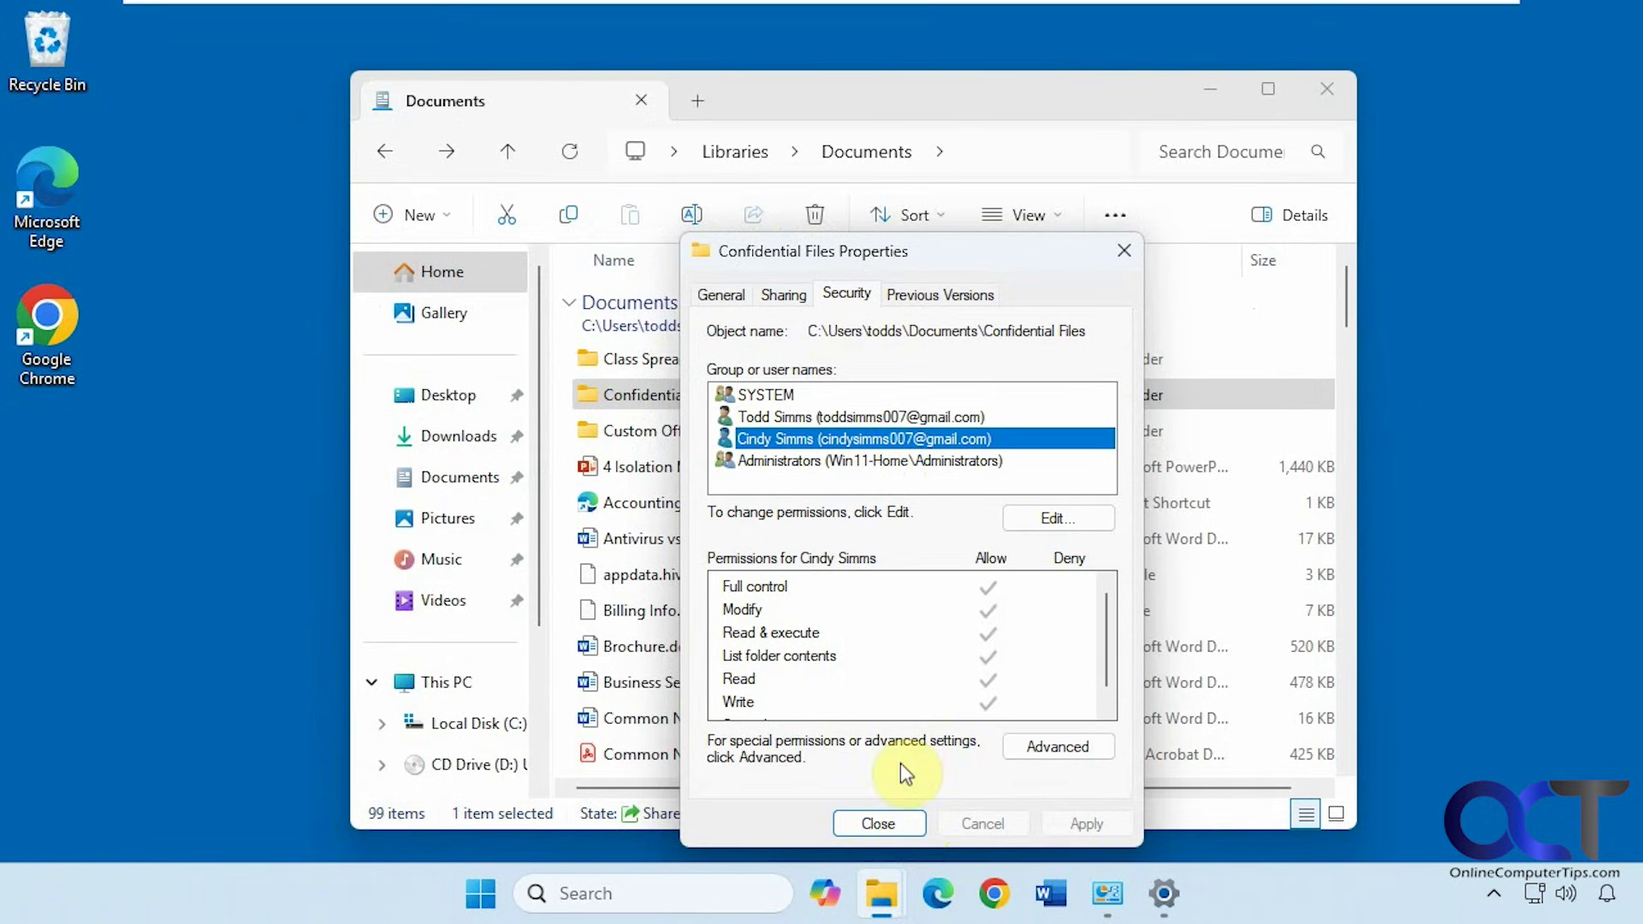
pyautogui.click(879, 824)
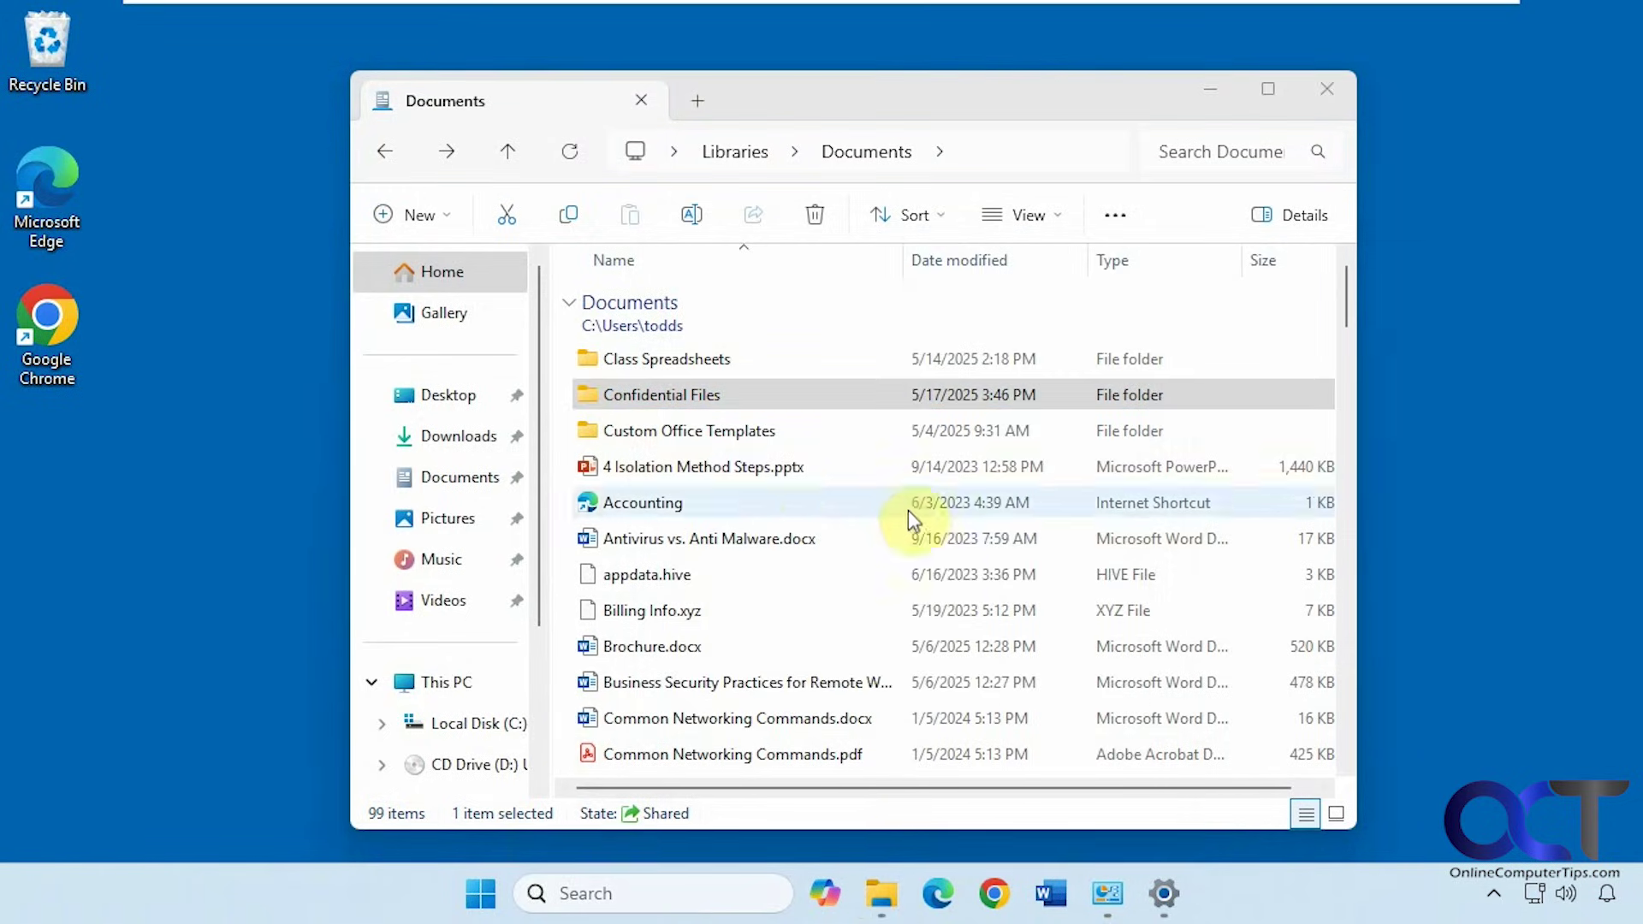
# Confirm in Windows Defender Firewall that File and Printer Sharing is allowed on private networks
pyautogui.click(601, 892)
pyautogui.write('firew')
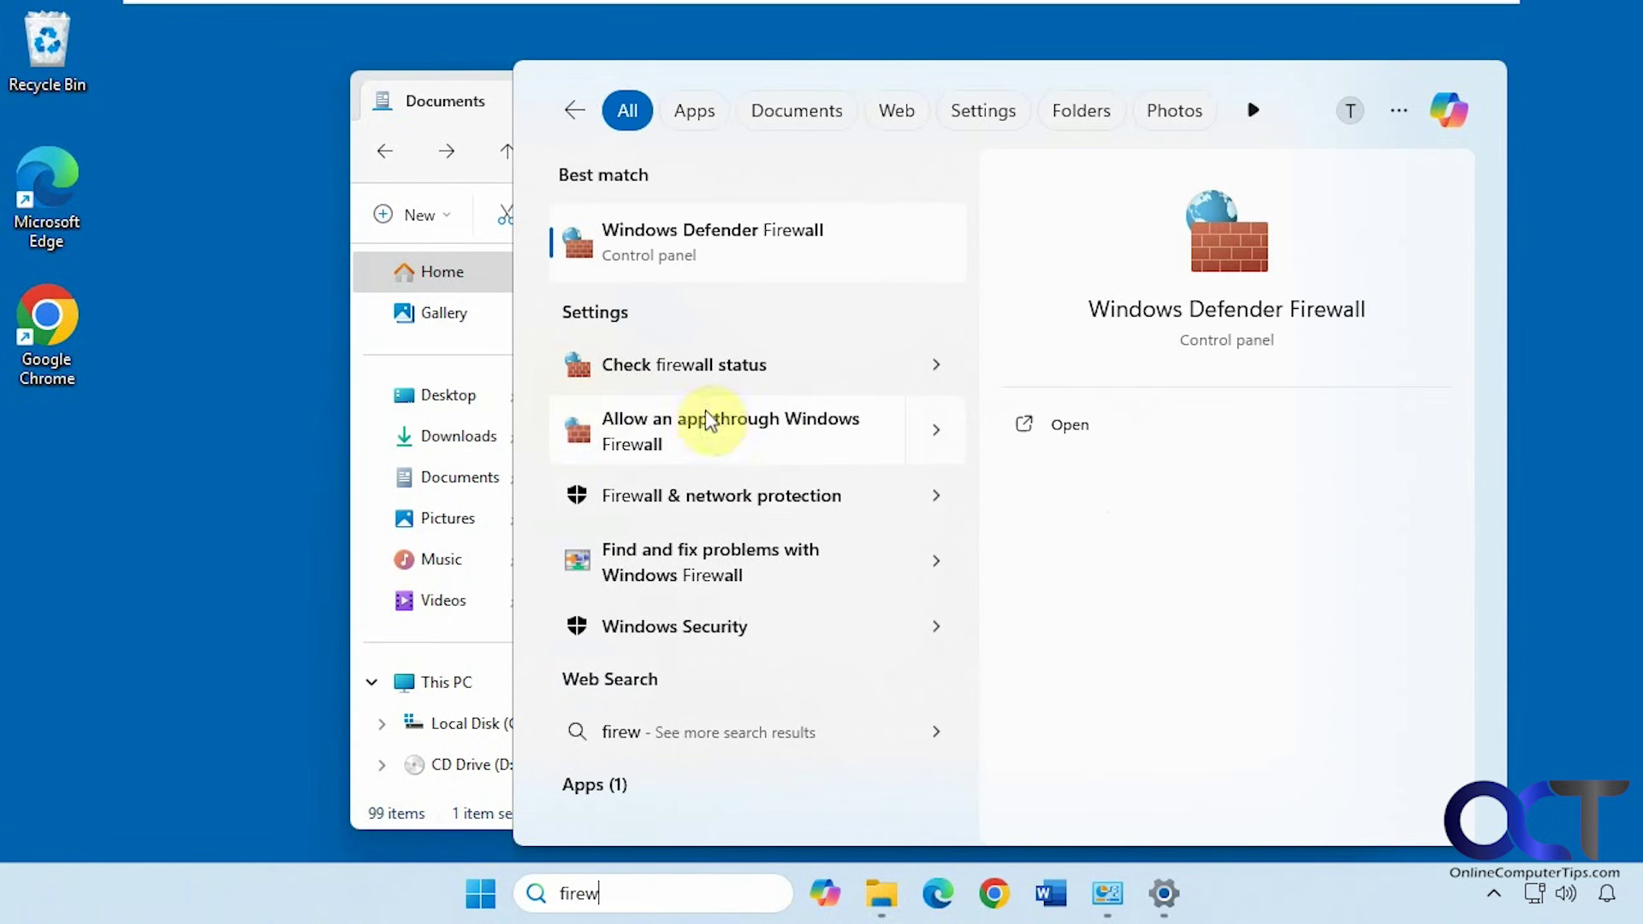
pyautogui.click(697, 230)
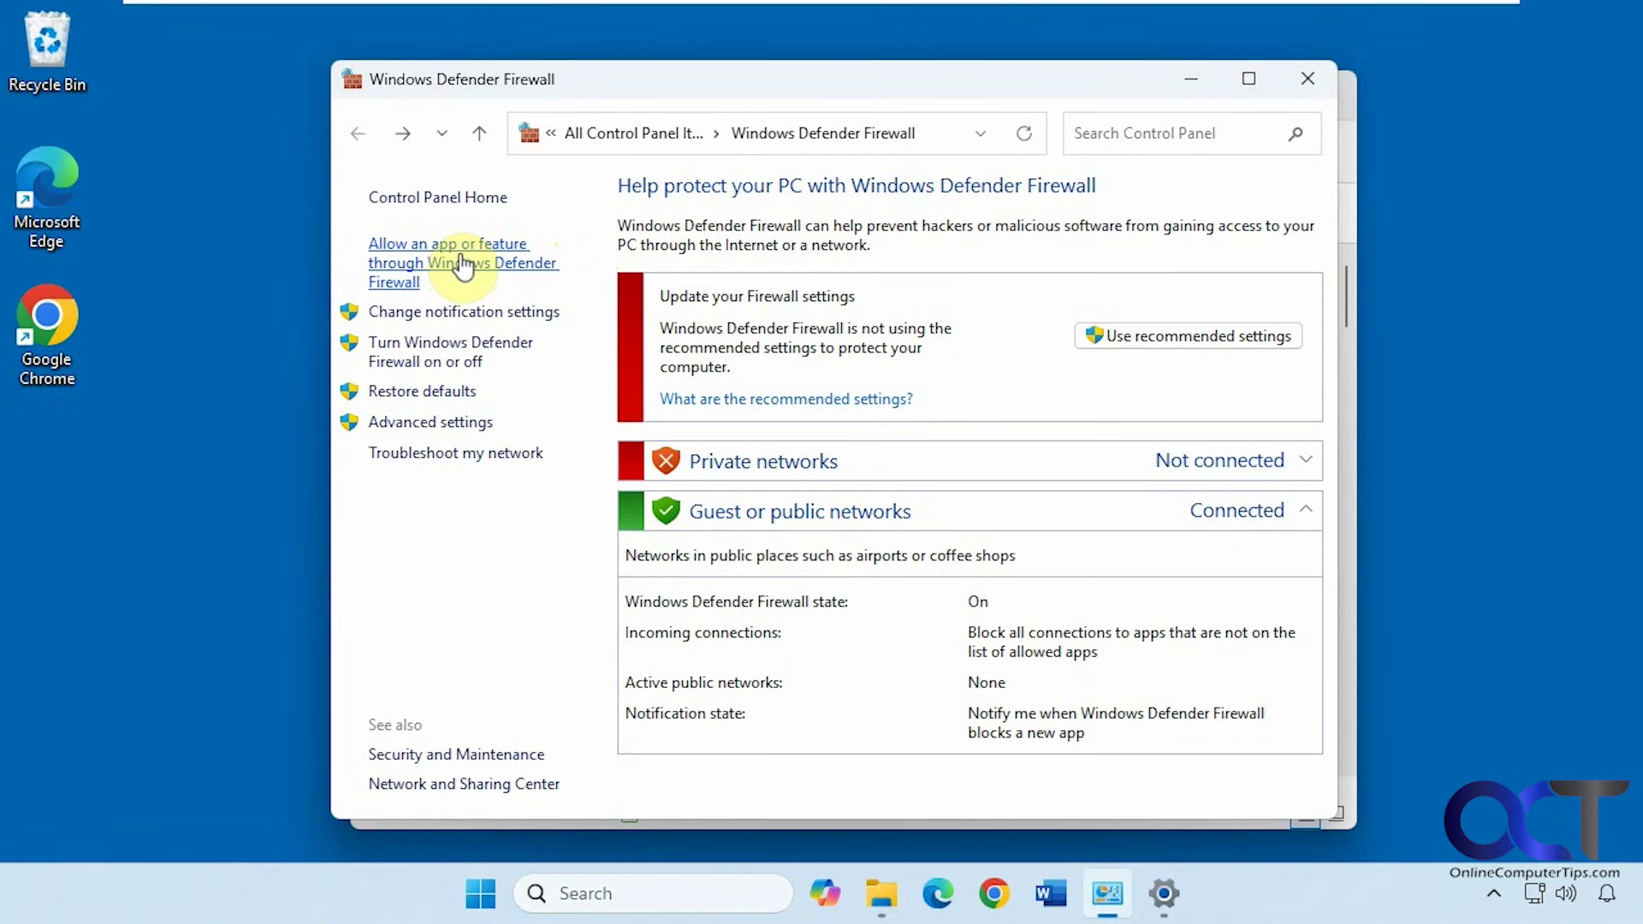
pyautogui.click(463, 263)
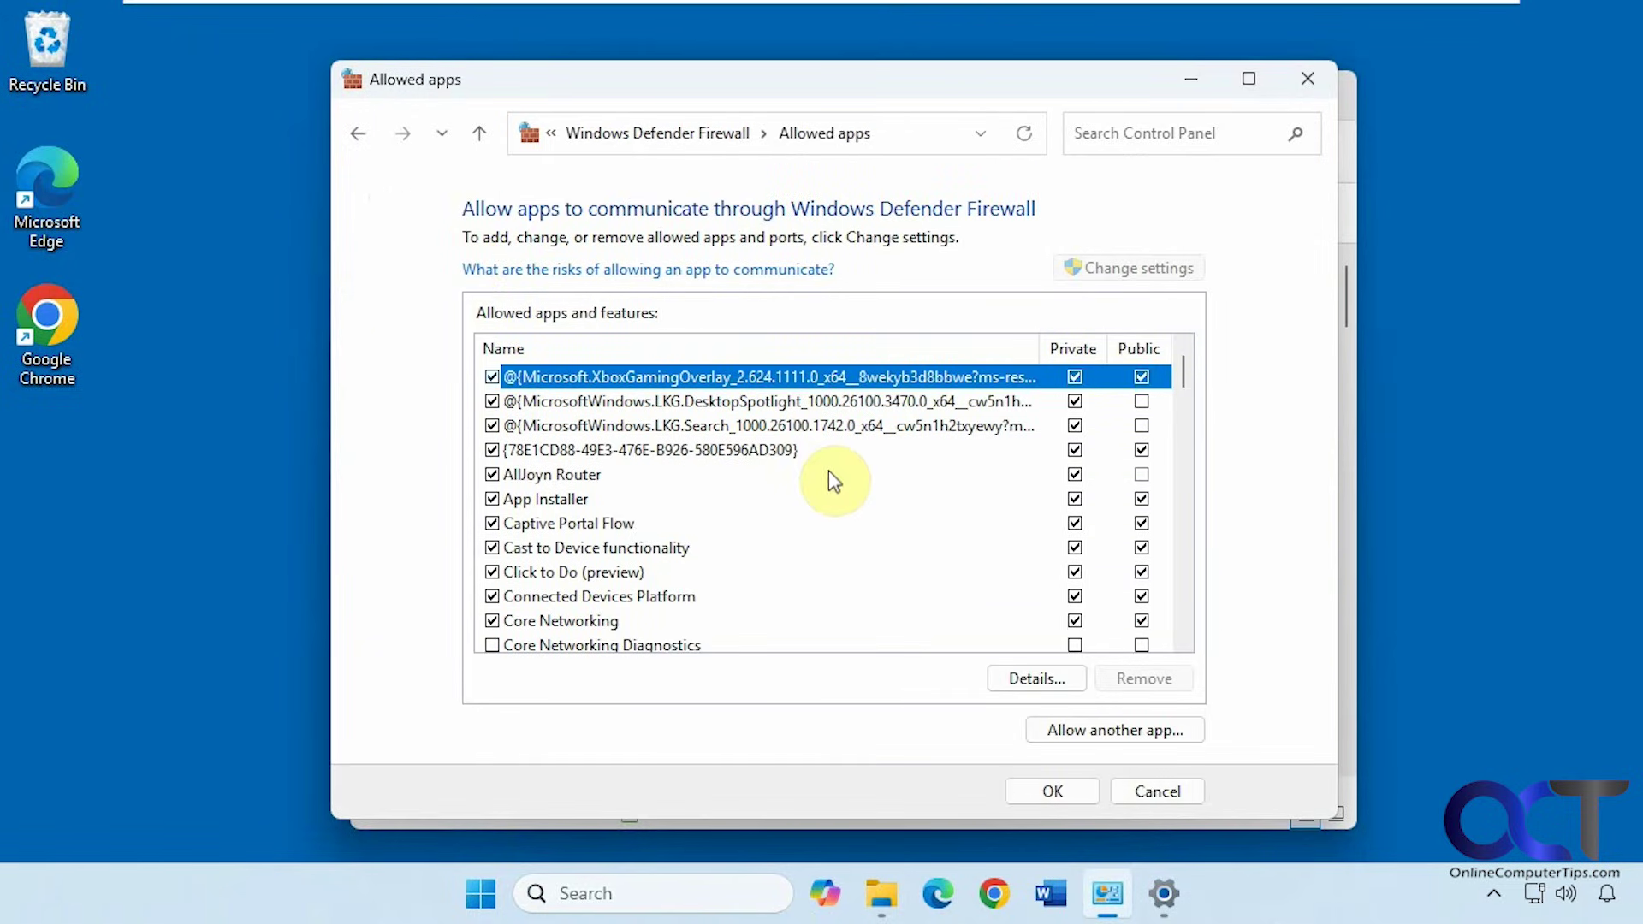
pyautogui.scroll(-3, 797, 506)
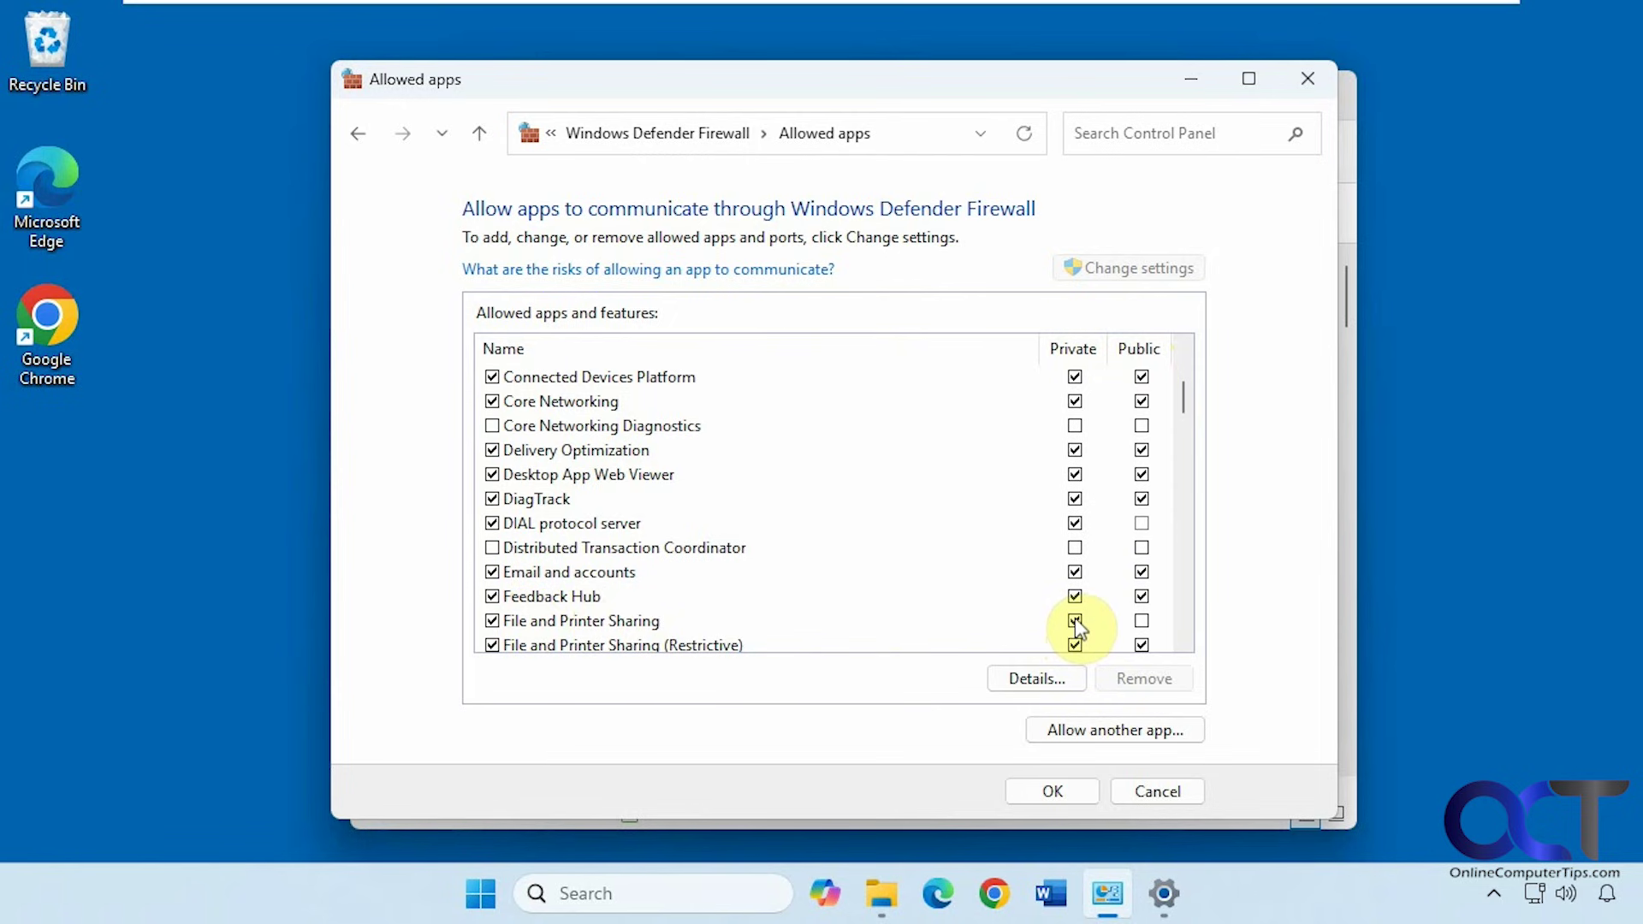
pyautogui.click(1151, 793)
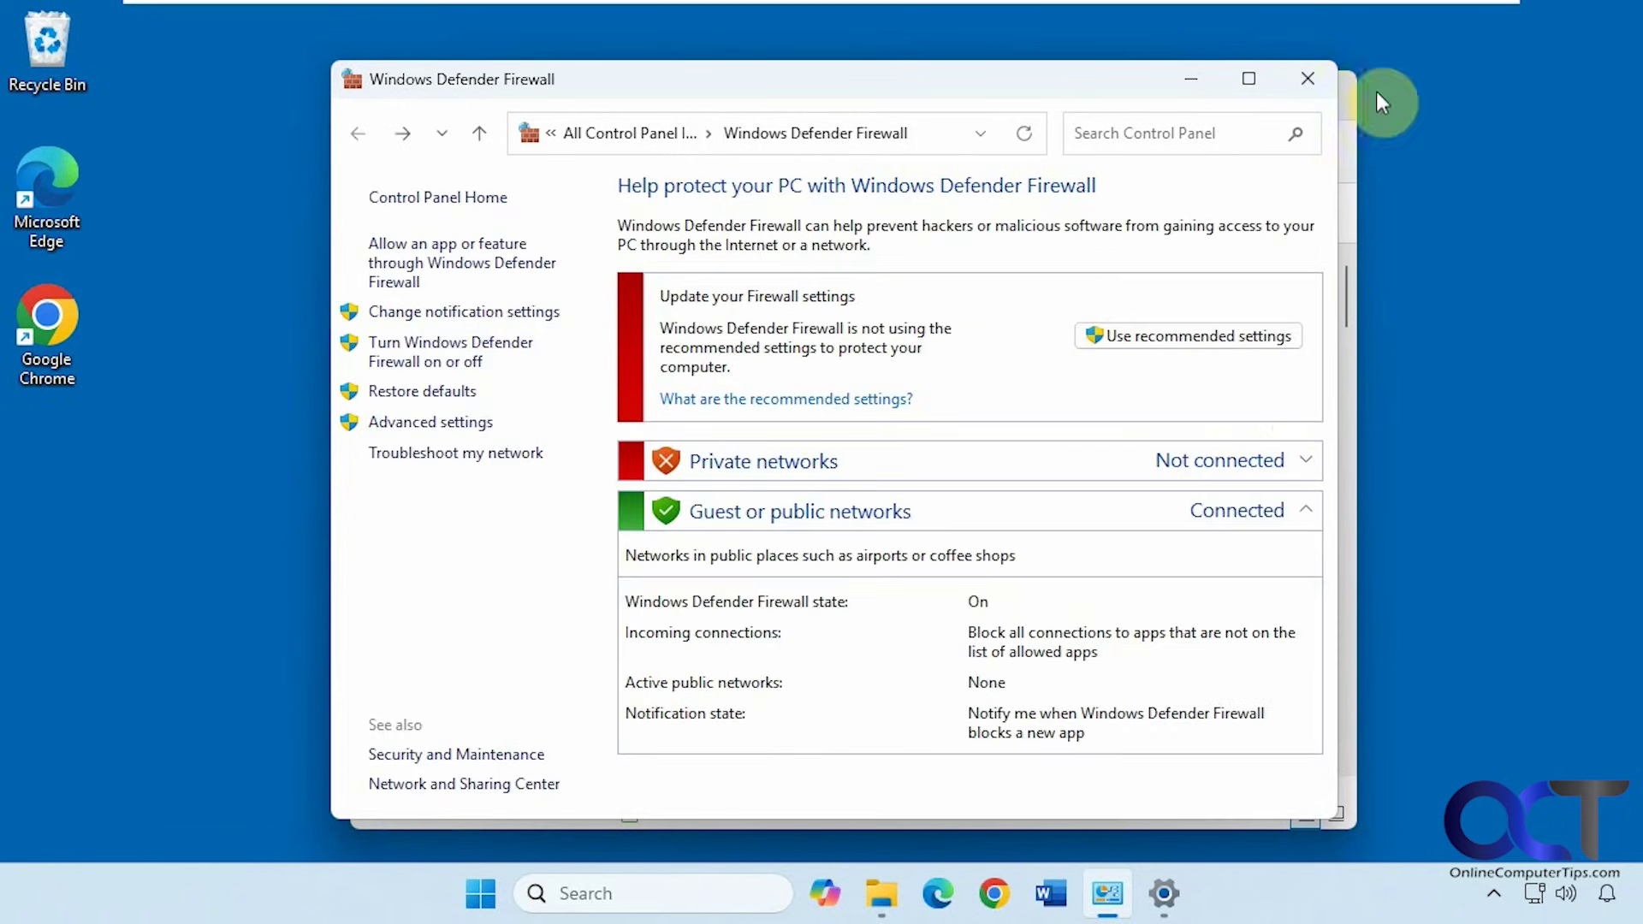
pyautogui.click(1307, 79)
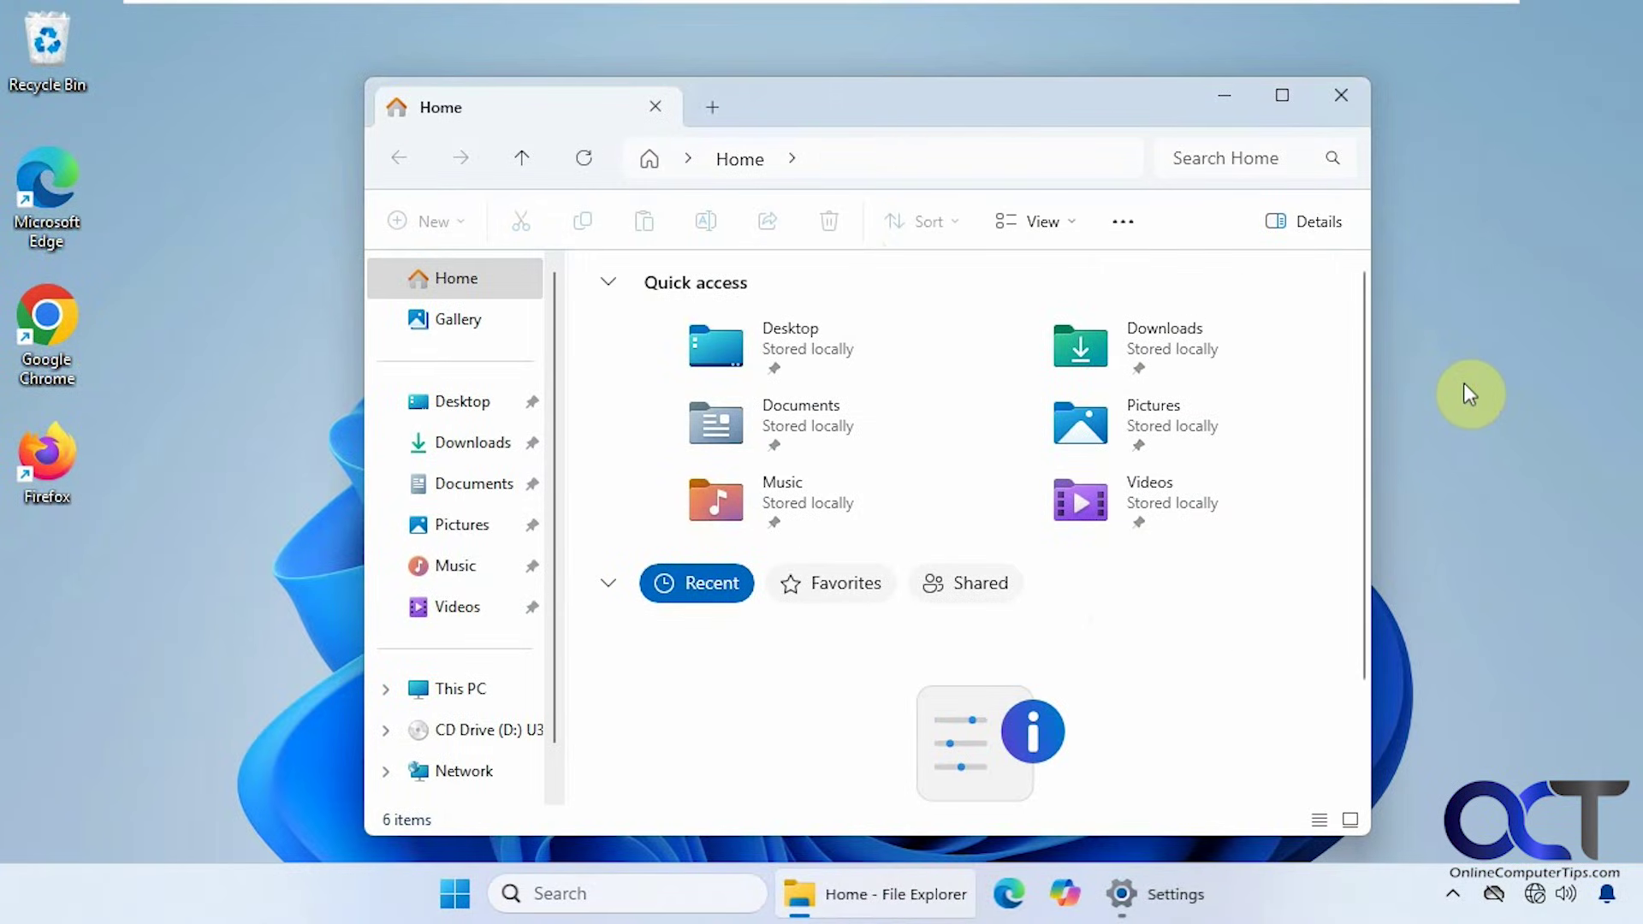
# From the second PC, connect to \\win11-home through the File Explorer address bar
pyautogui.click(908, 161)
pyautogui.write('\\\\')
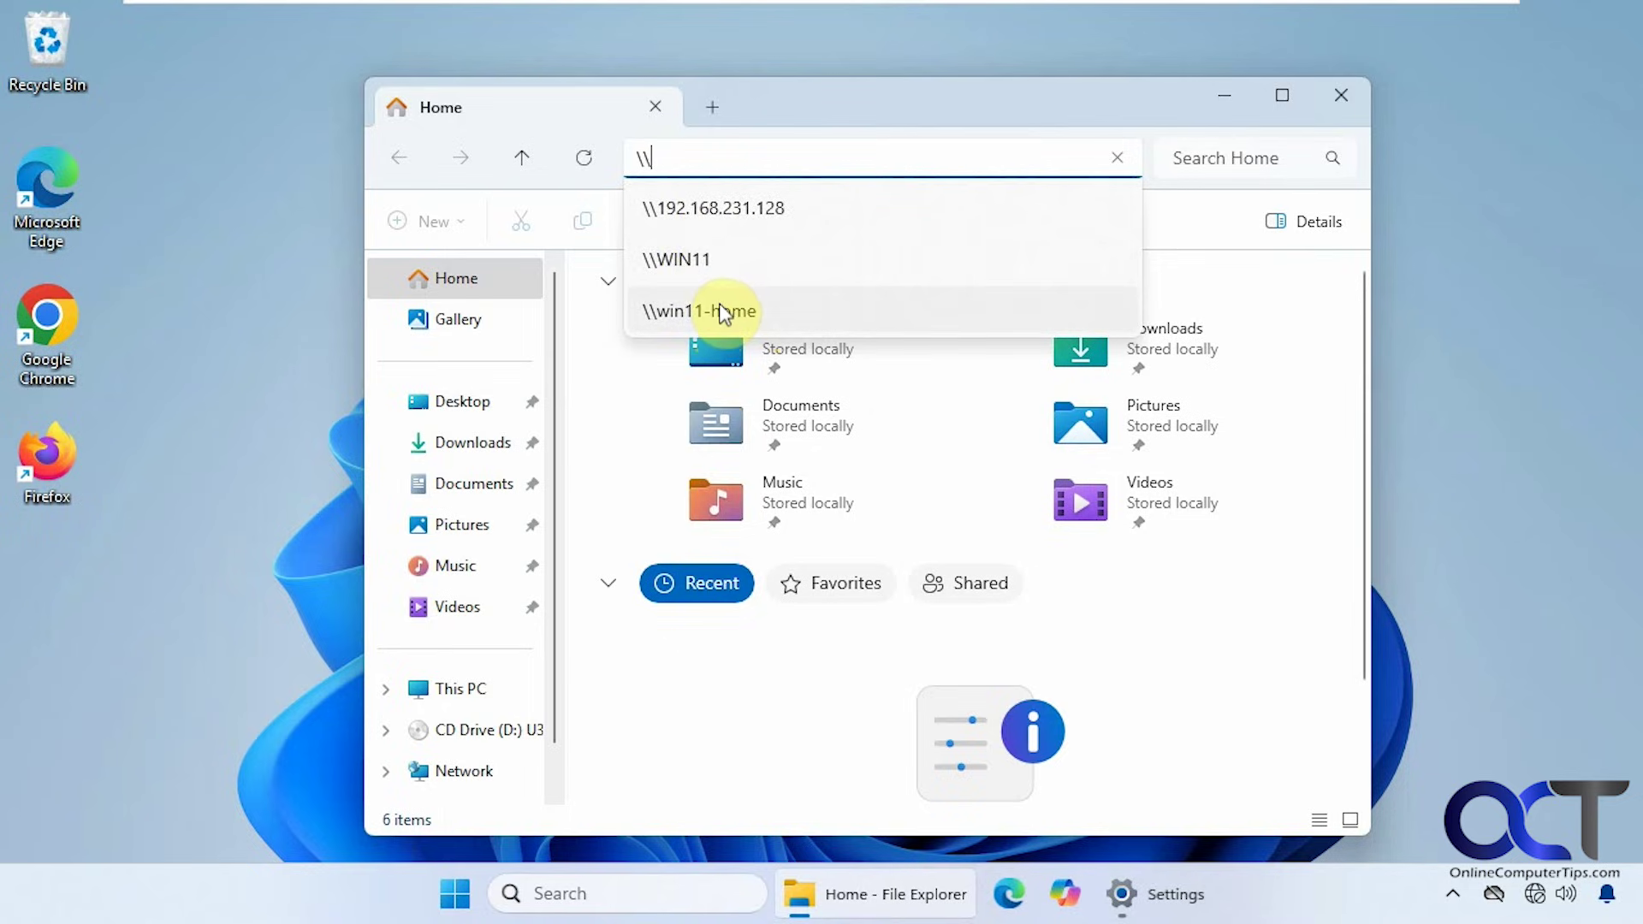
pyautogui.press('Escape')
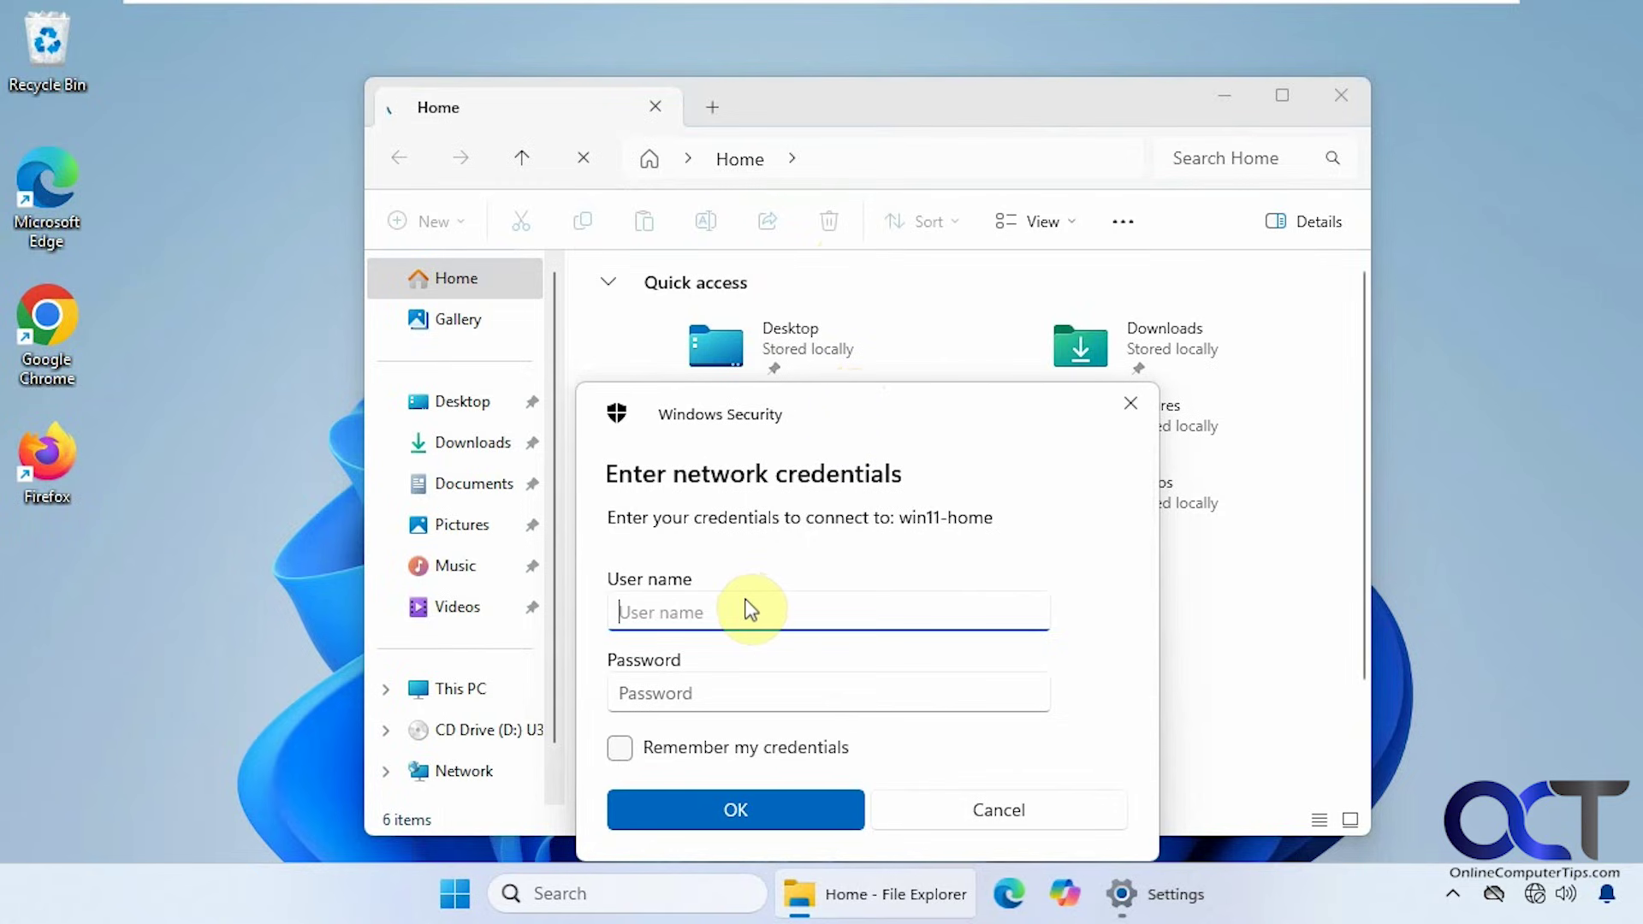
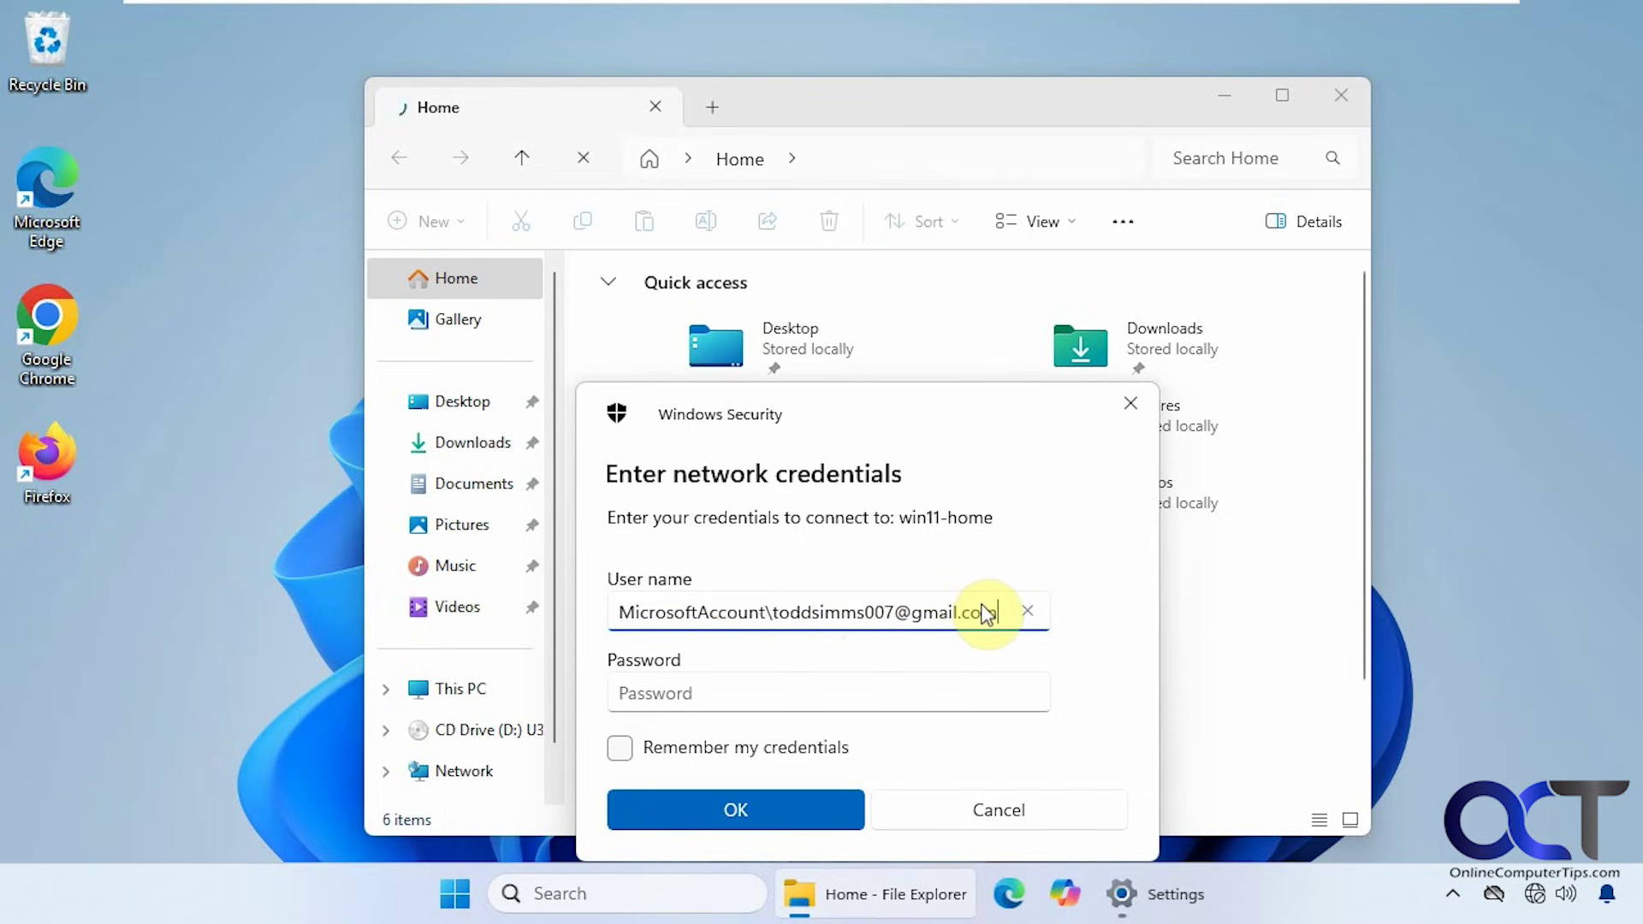
# Sign in to win11-home with the Microsoft account user name and password
pyautogui.click(700, 693)
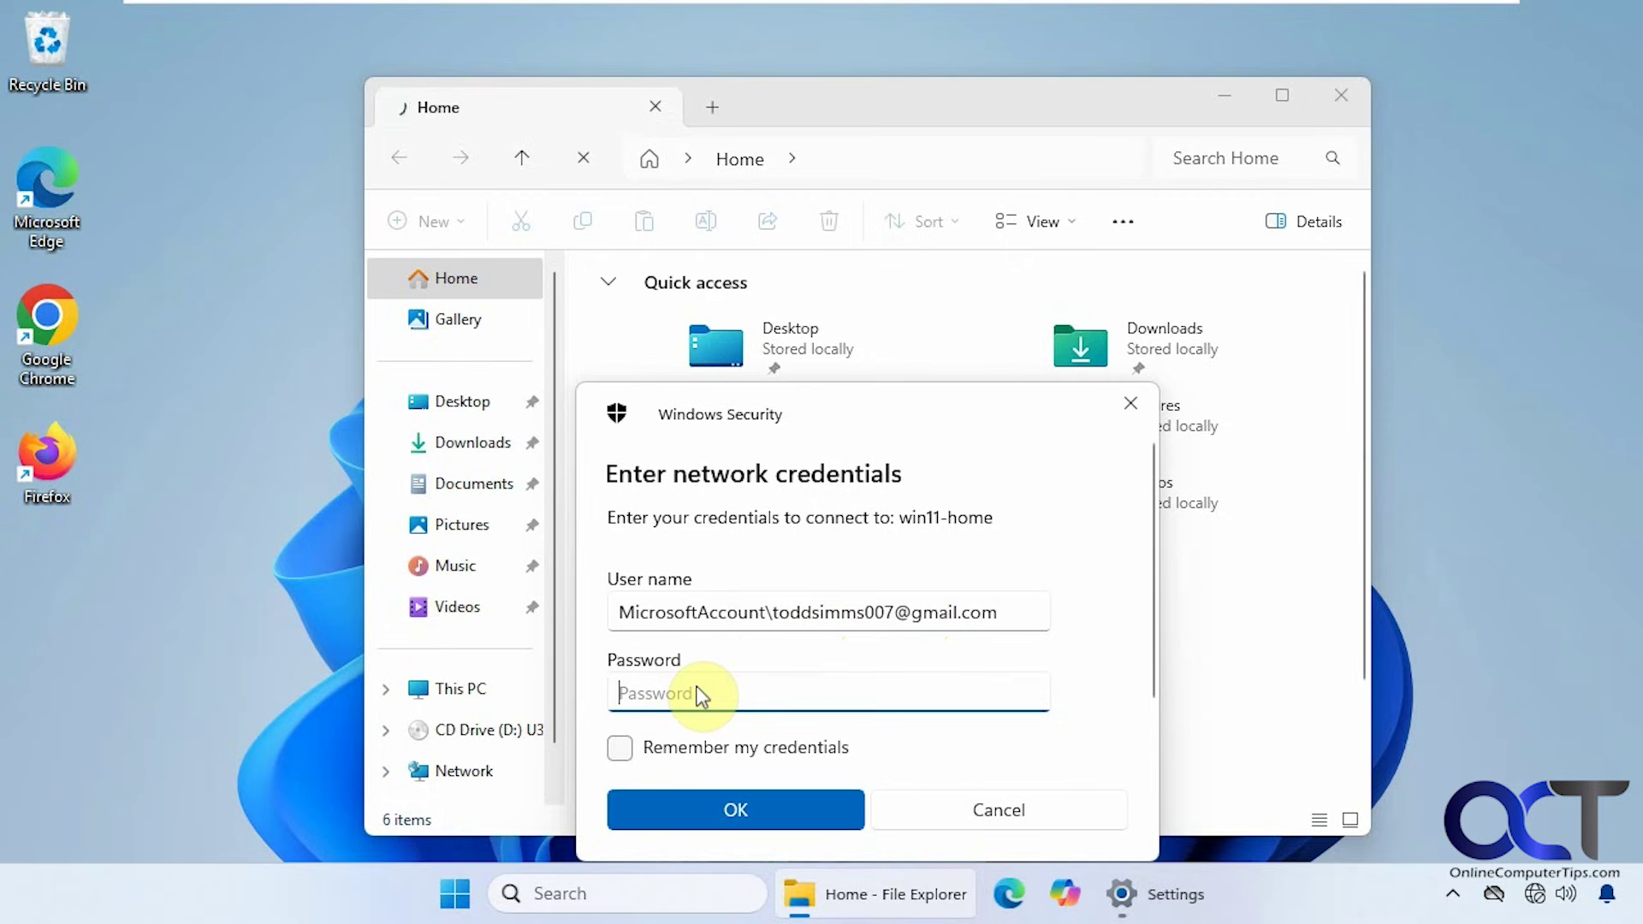
pyautogui.write('************')
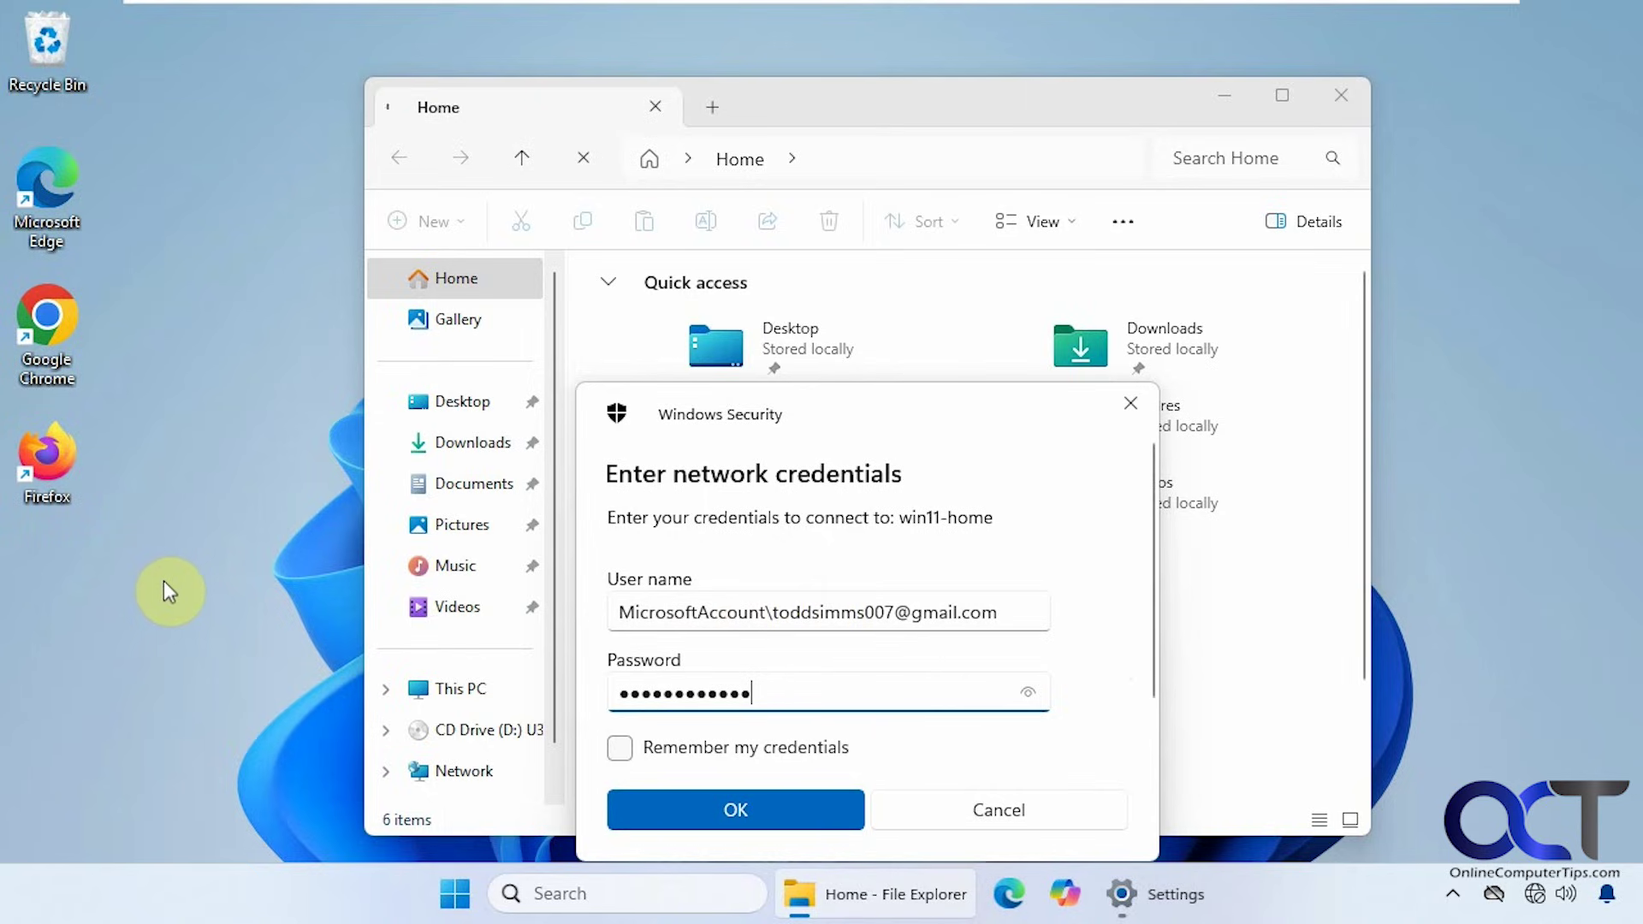
pyautogui.click(743, 806)
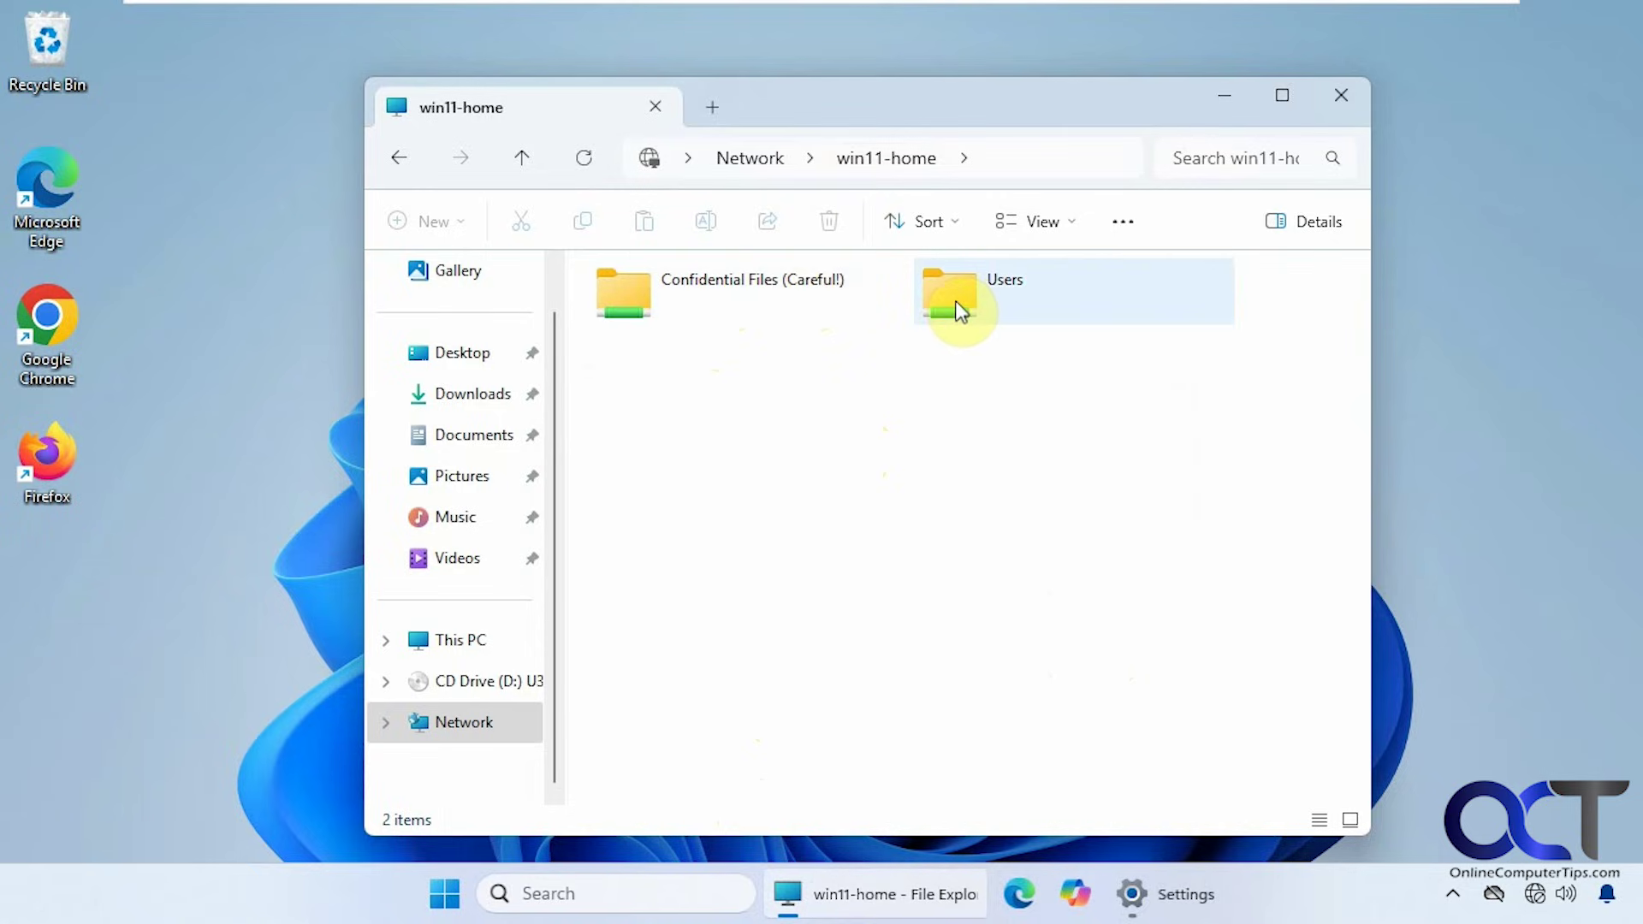
# Open the Confidential Files (Careful!) share and create a test folder named 'New folder' inside it
pyautogui.doubleClick(761, 299)
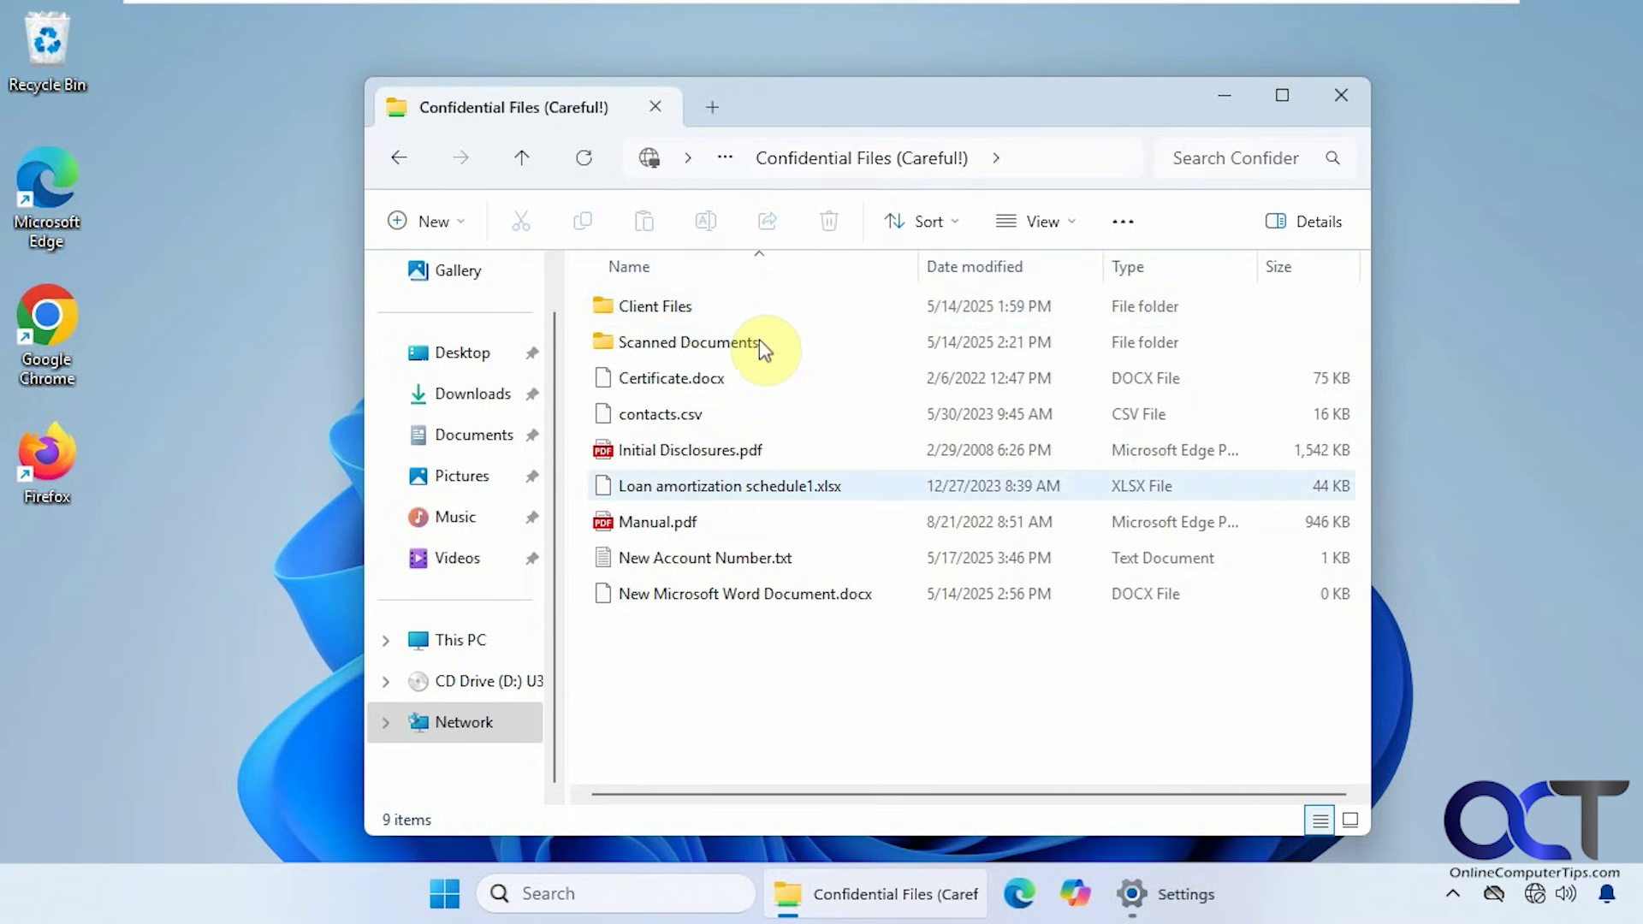
pyautogui.rightClick(697, 661)
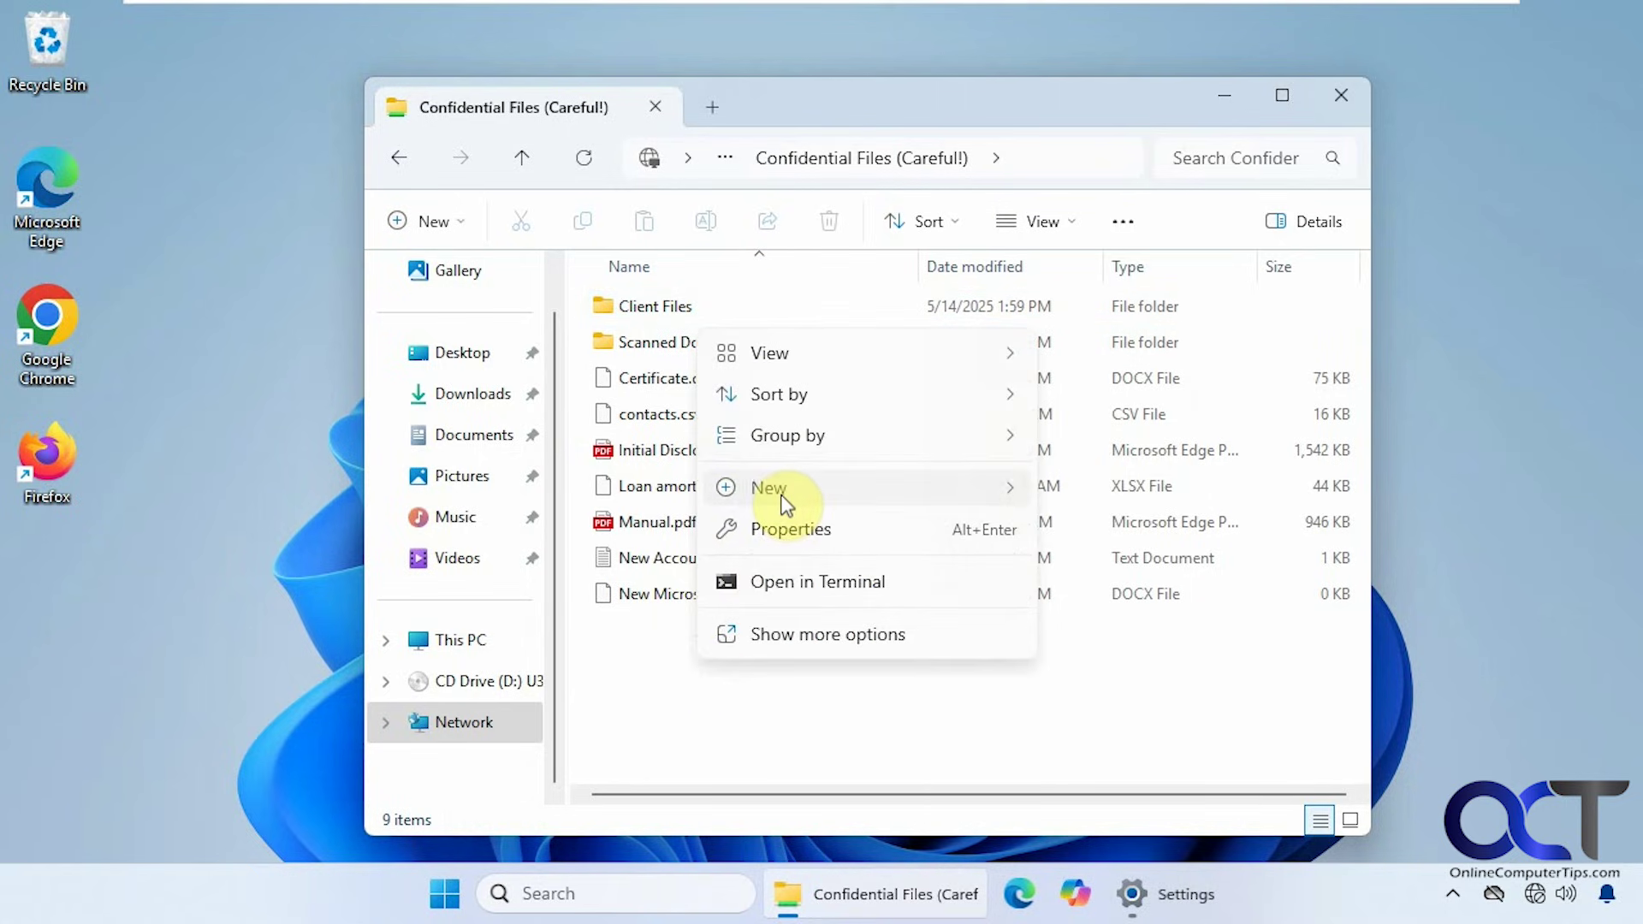
pyautogui.moveTo(884, 499)
pyautogui.click(1092, 489)
pyautogui.click(872, 708)
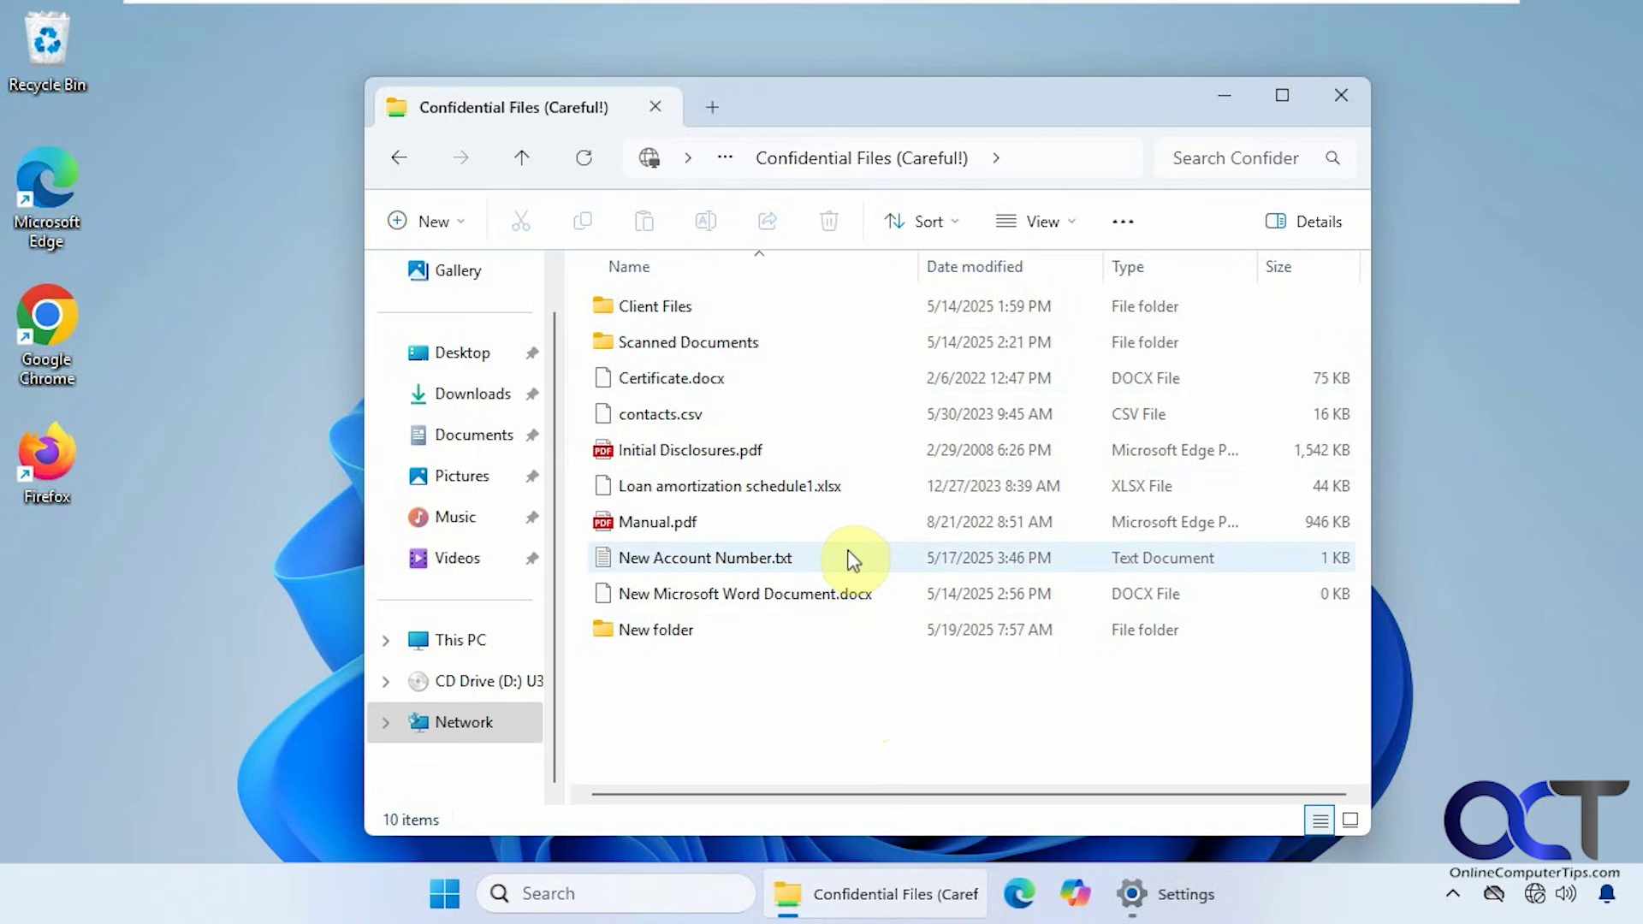
# Permanently delete the 'New folder' test folder from the share
pyautogui.click(657, 642)
pyautogui.hotkey('shift', 'Delete')
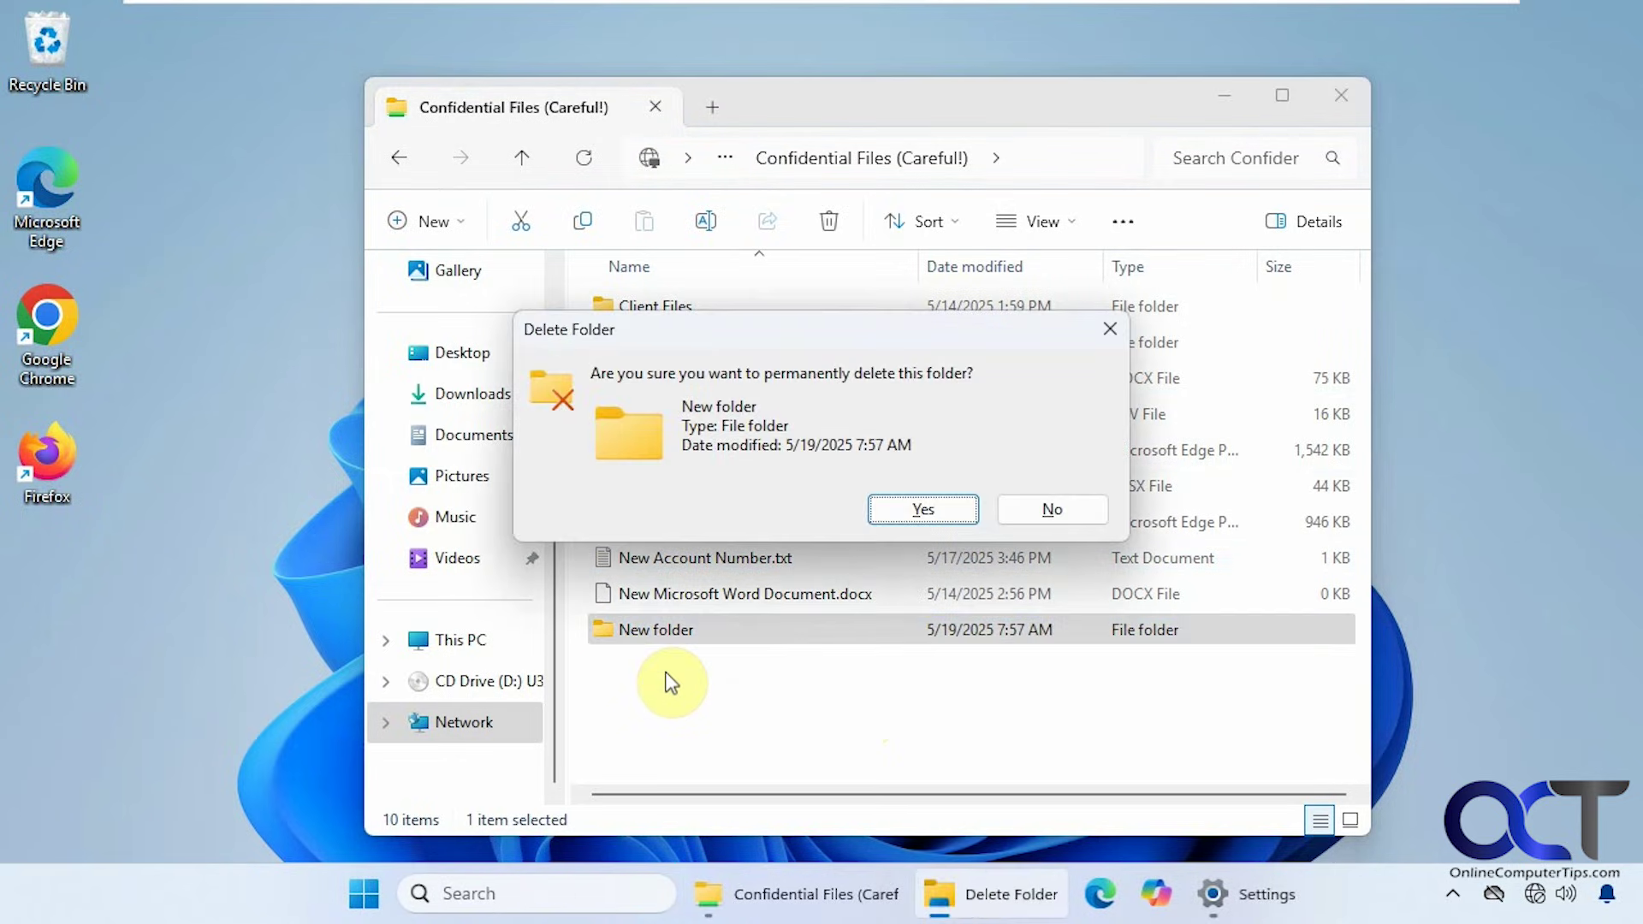
pyautogui.click(921, 511)
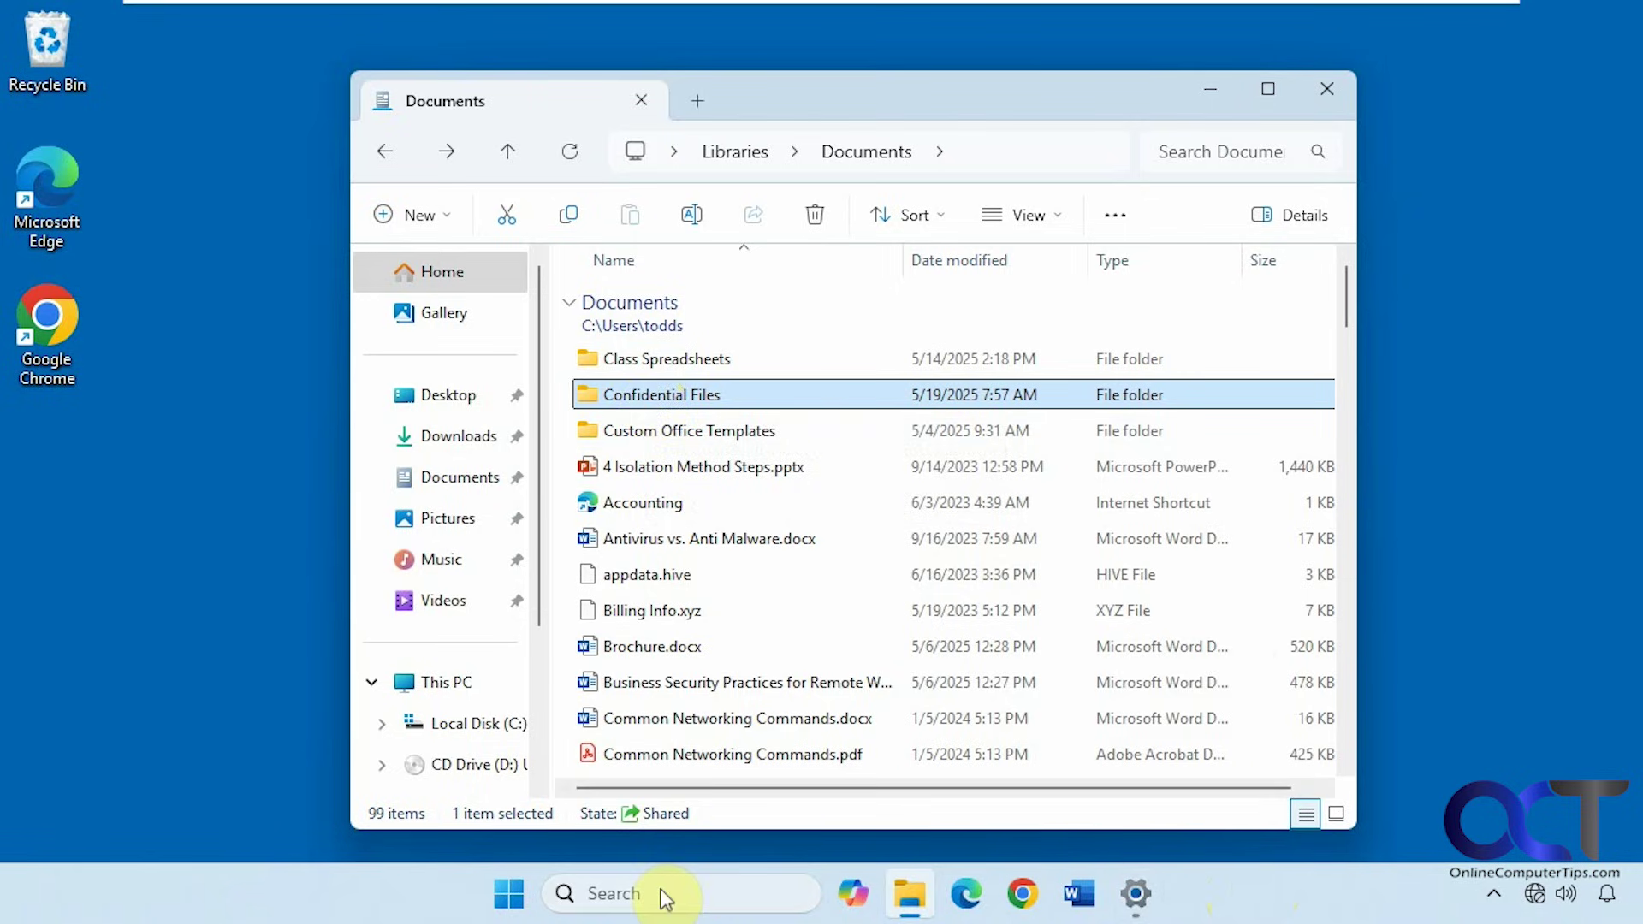
# Open Confidential Files' Properties, check its Sharing settings, then review Security permissions for SYSTEM, users and Administrators
pyautogui.rightClick(661, 394)
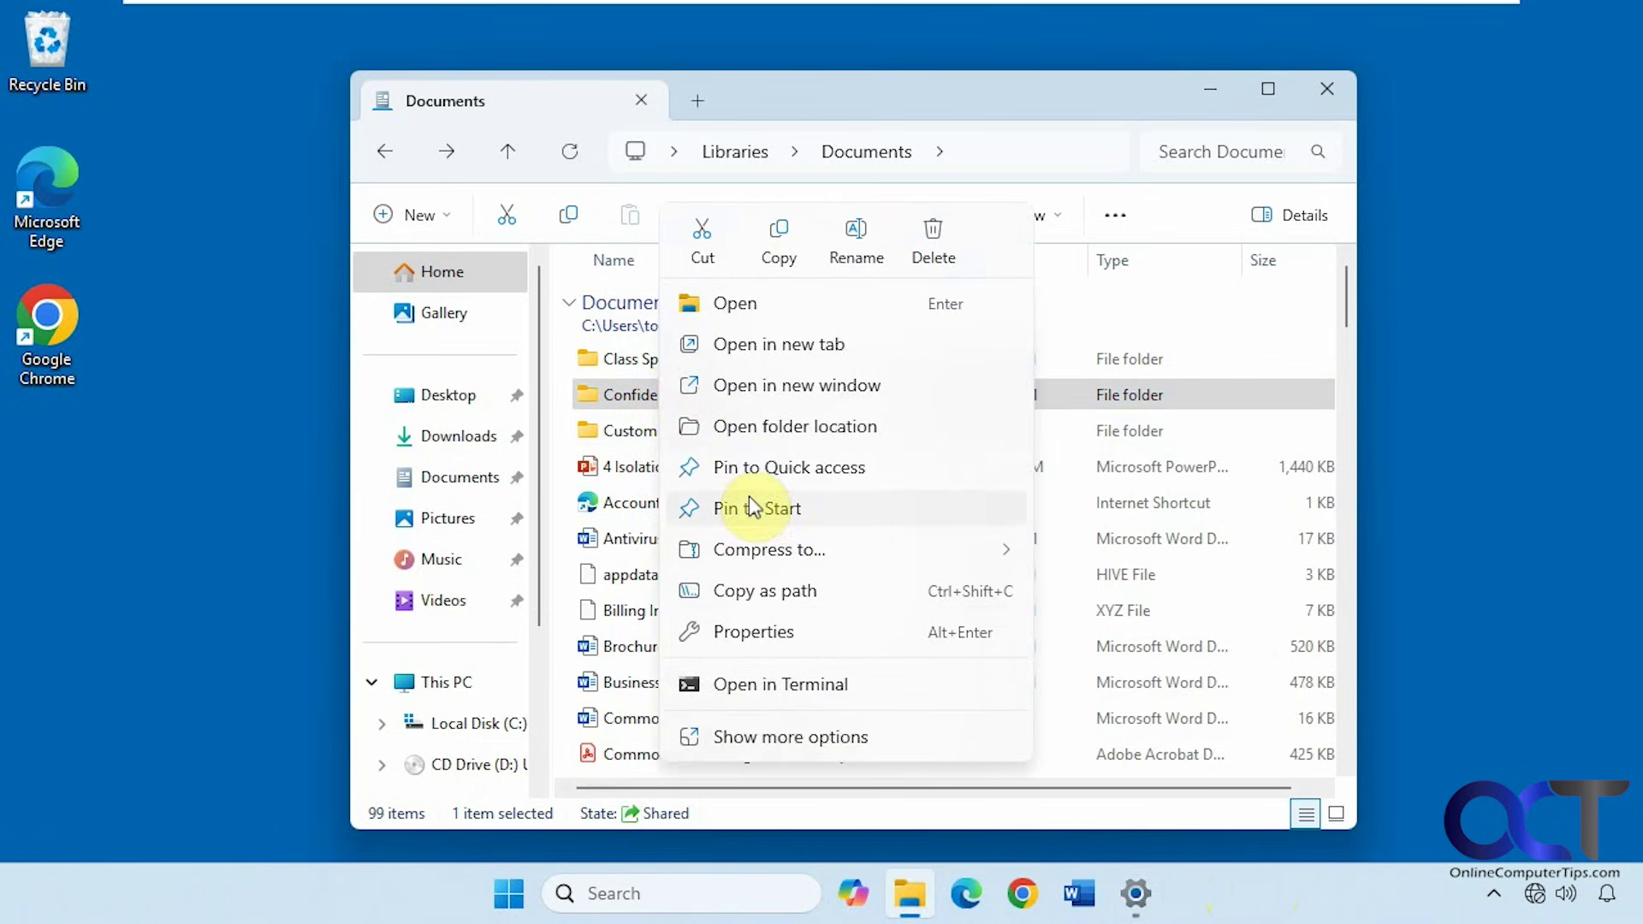
pyautogui.click(760, 626)
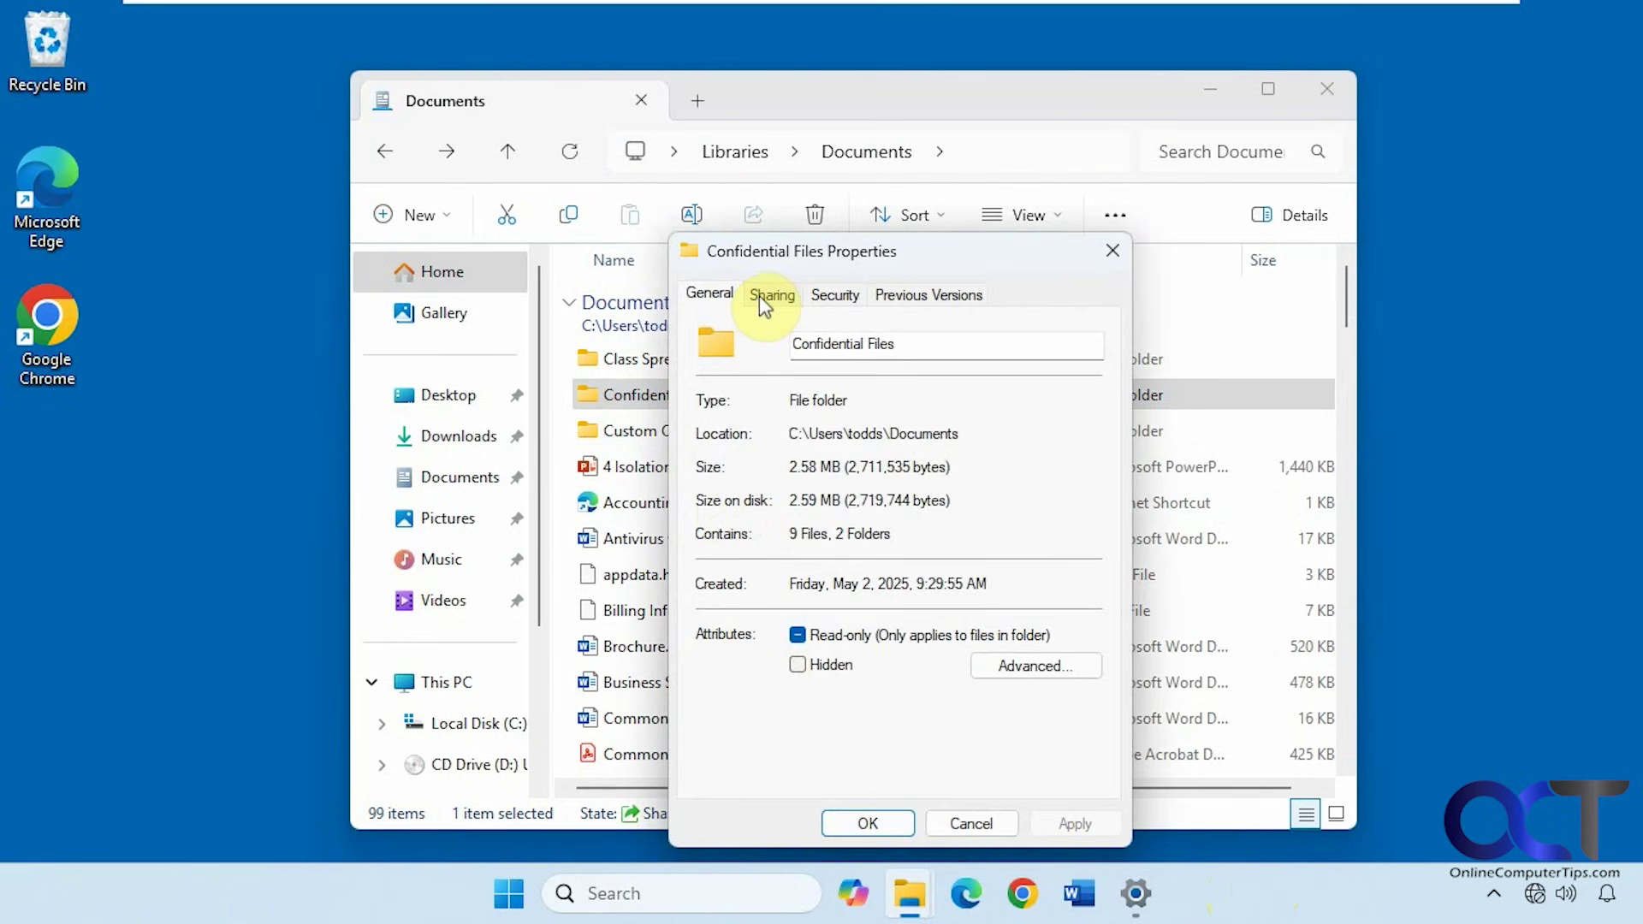
pyautogui.click(764, 295)
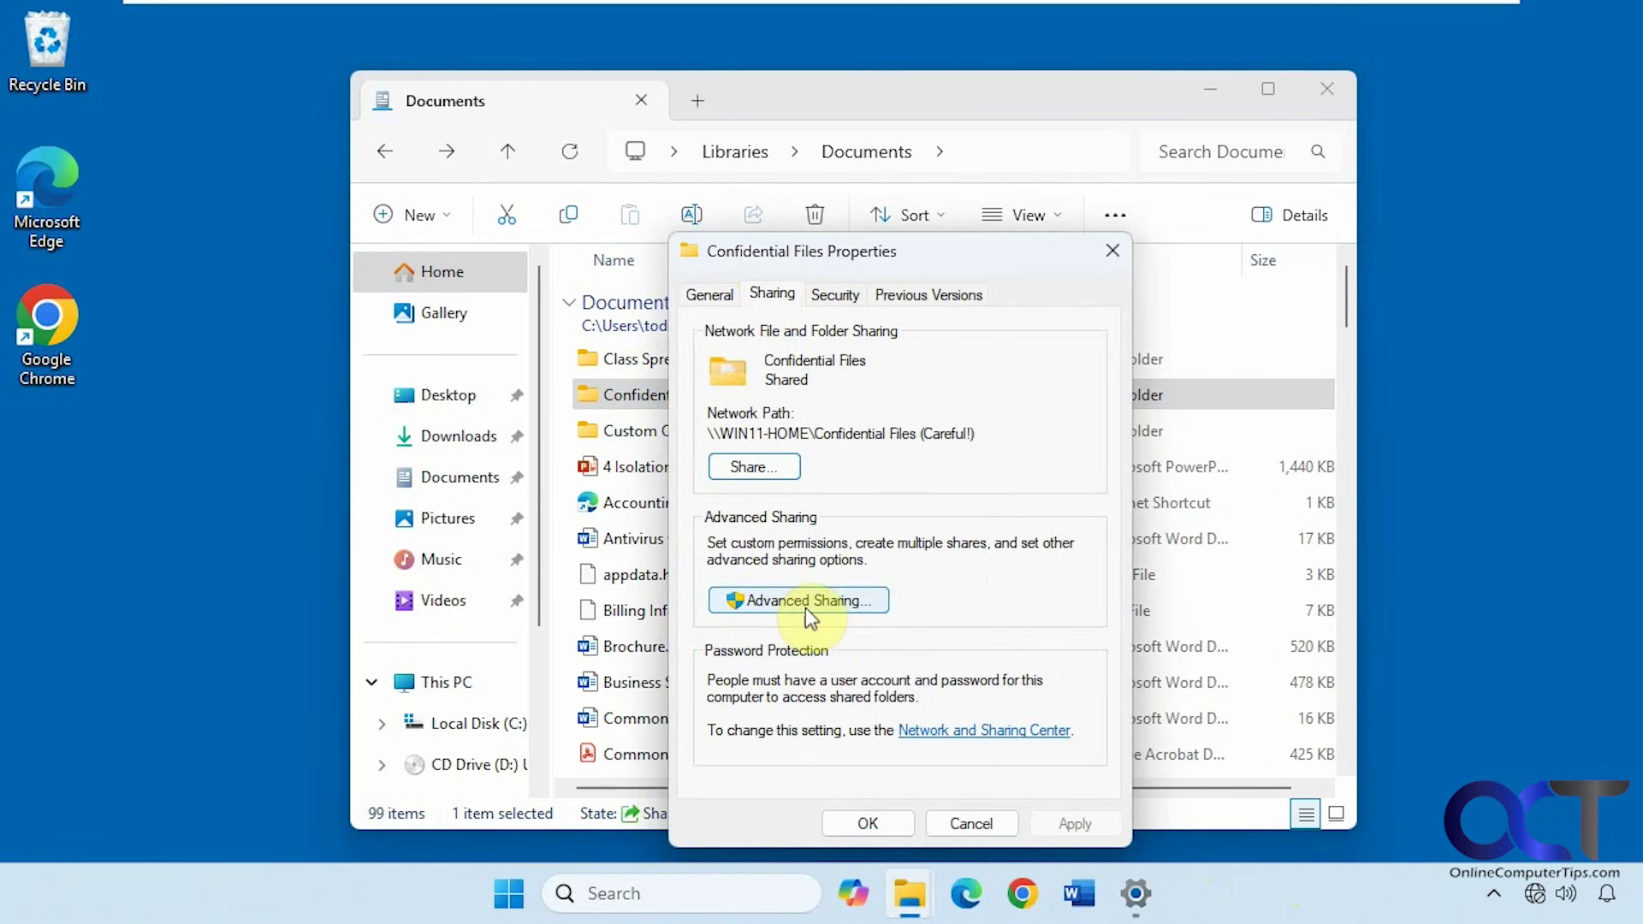
pyautogui.click(834, 295)
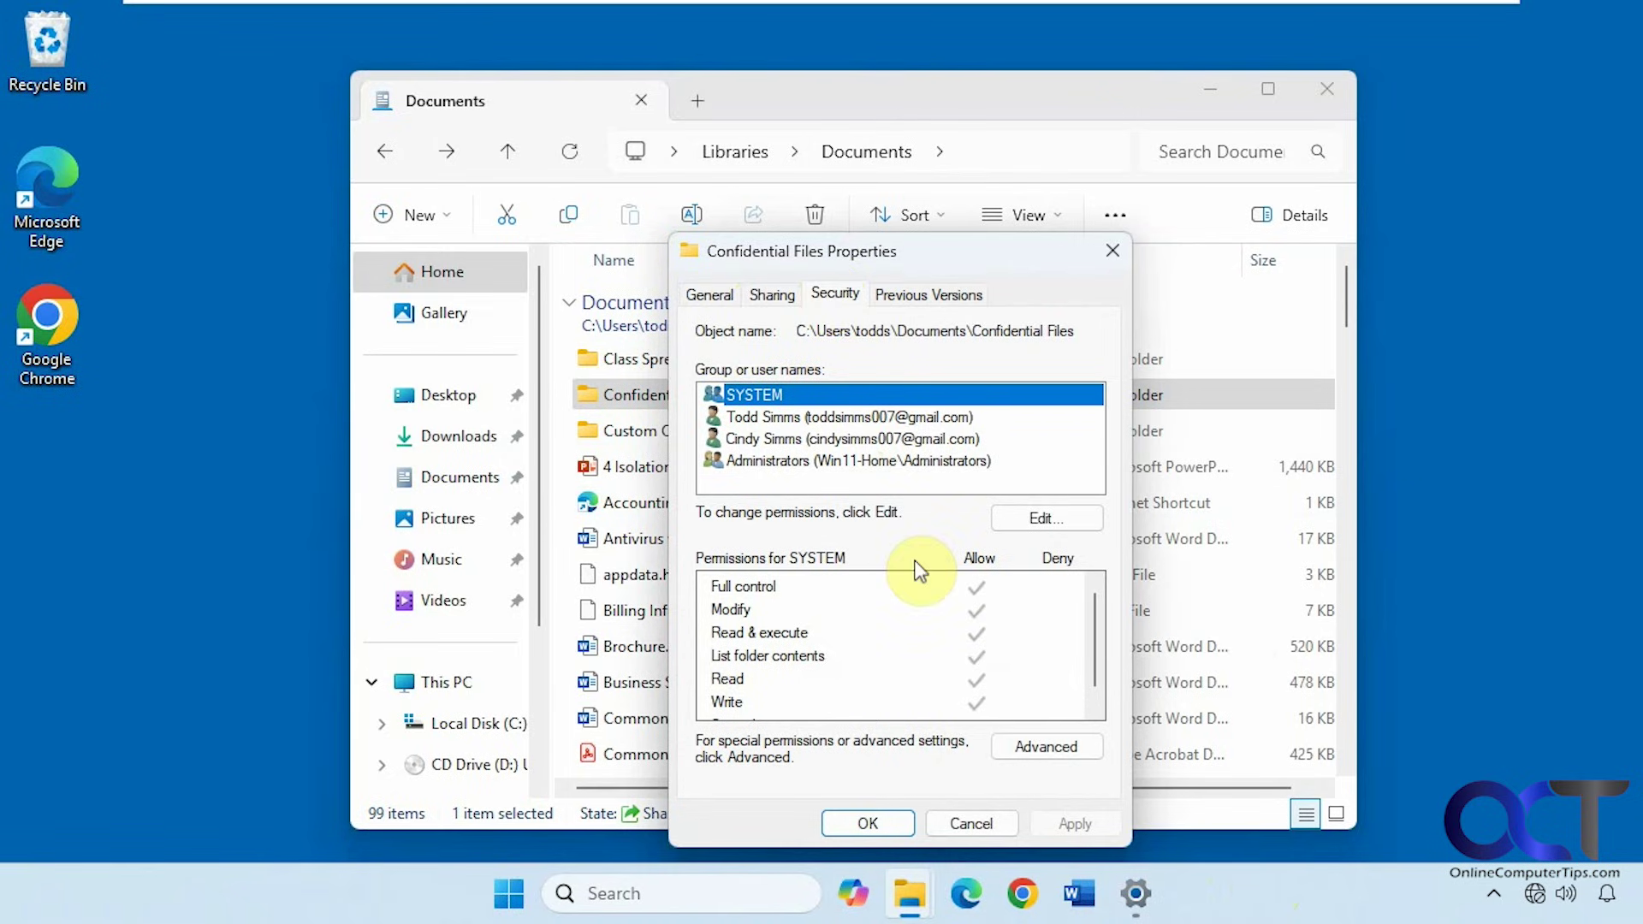